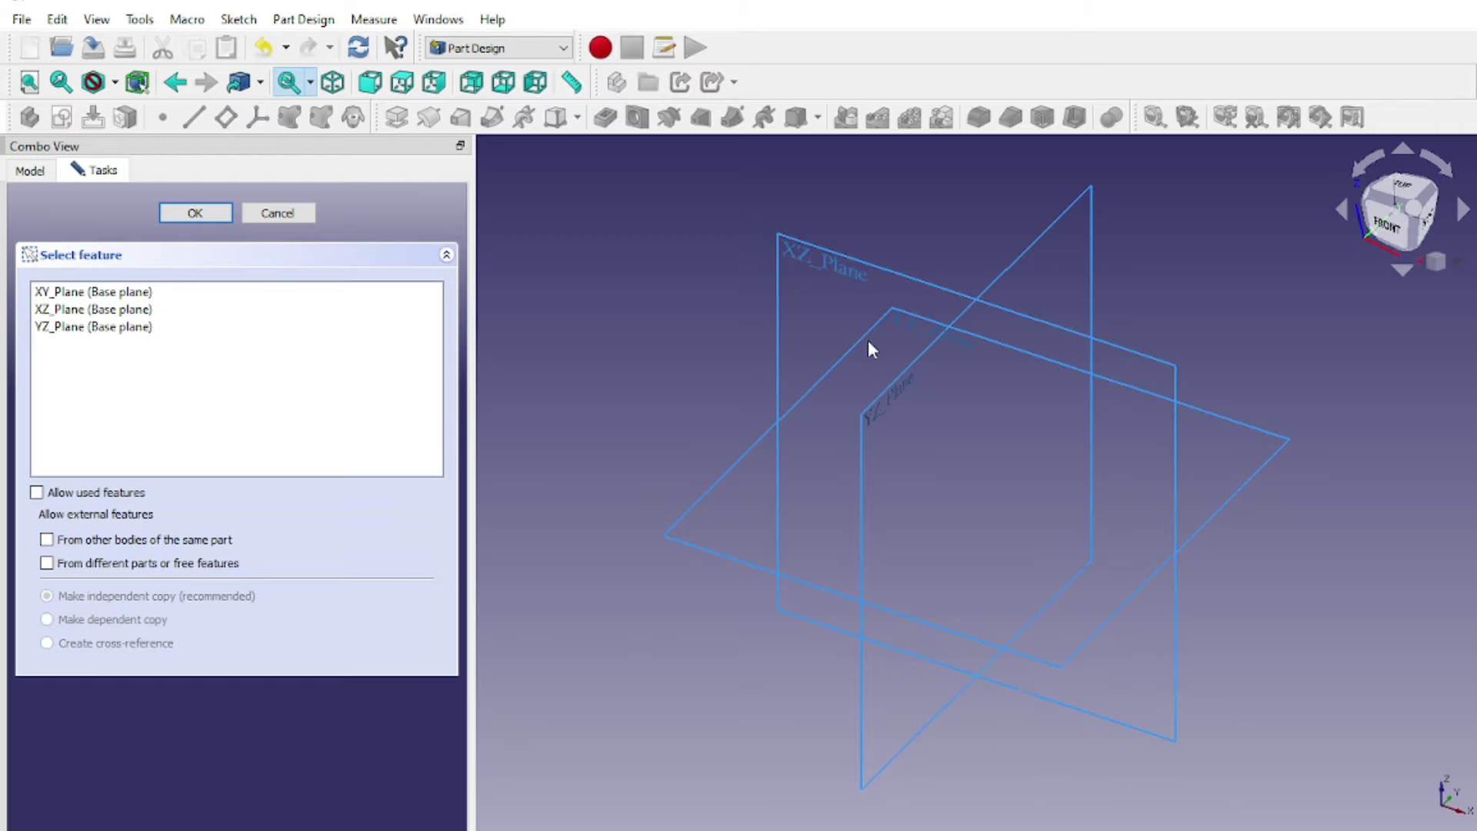
Pick XZ_Plane in the Select feature dialog to open an empty sketch on it
click(946, 293)
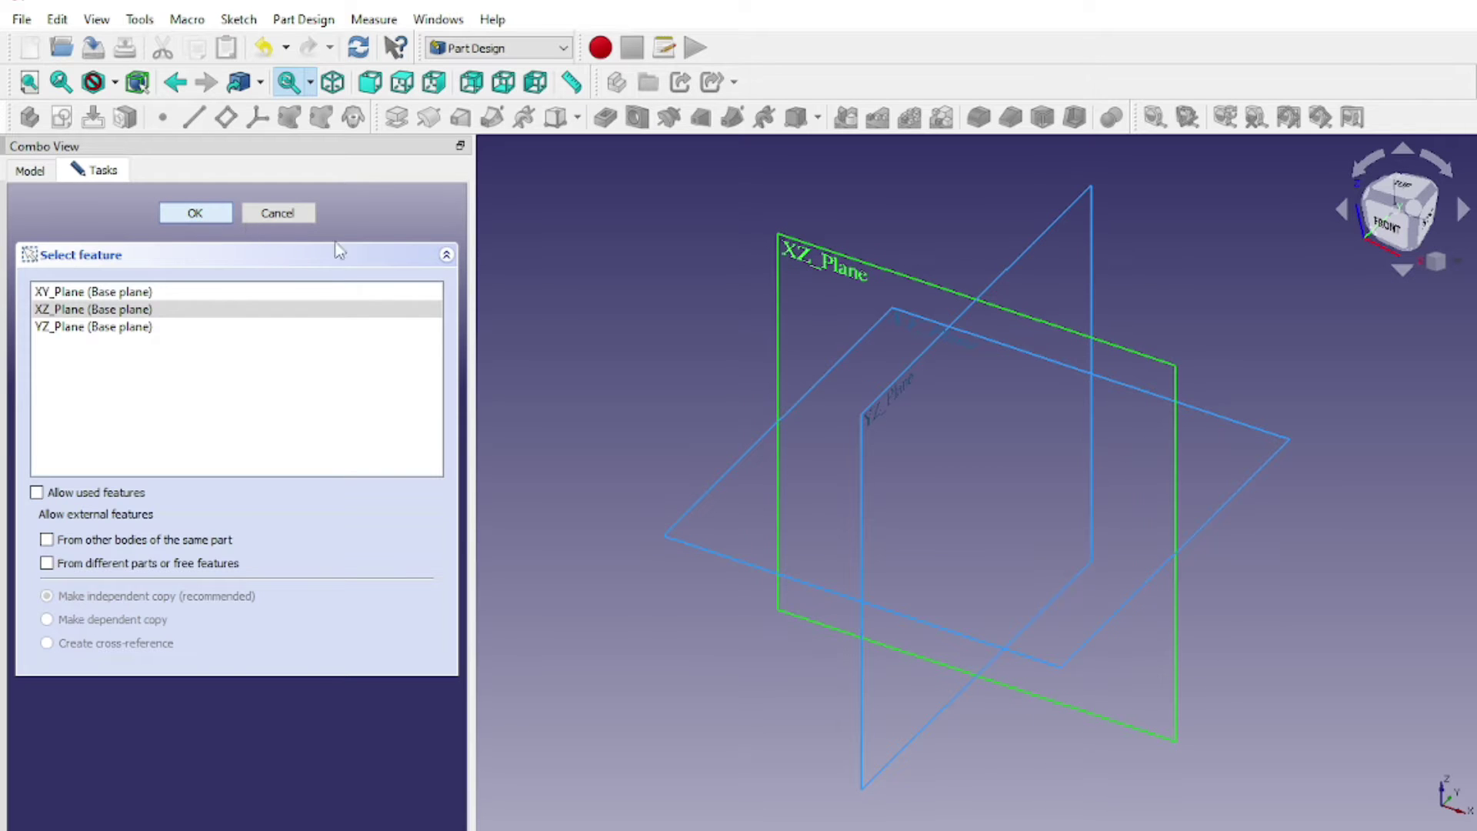
click(869, 371)
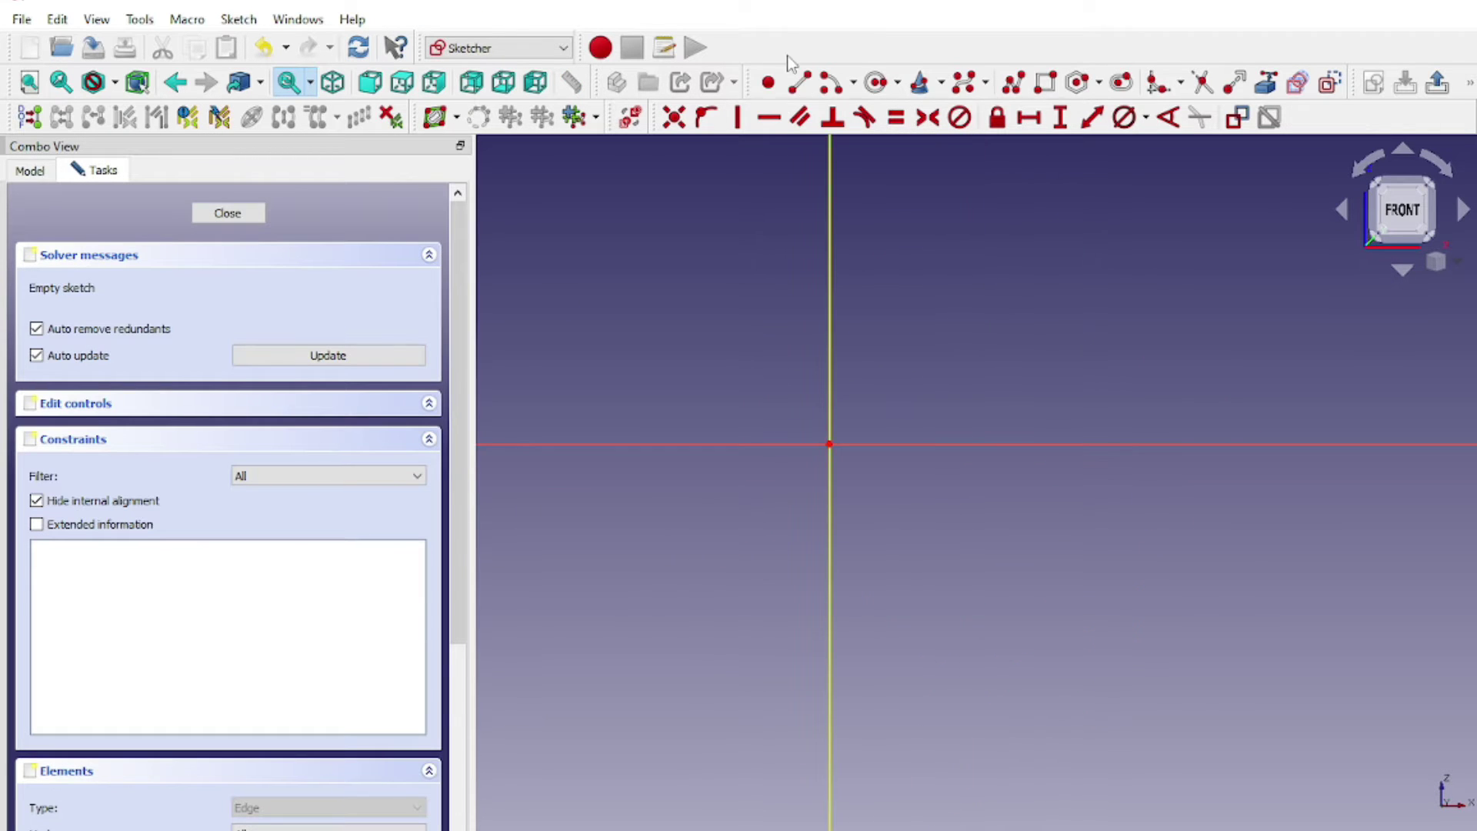
Draw a vertical line up from the origin and constrain it to 4.5 mm
click(800, 82)
click(824, 430)
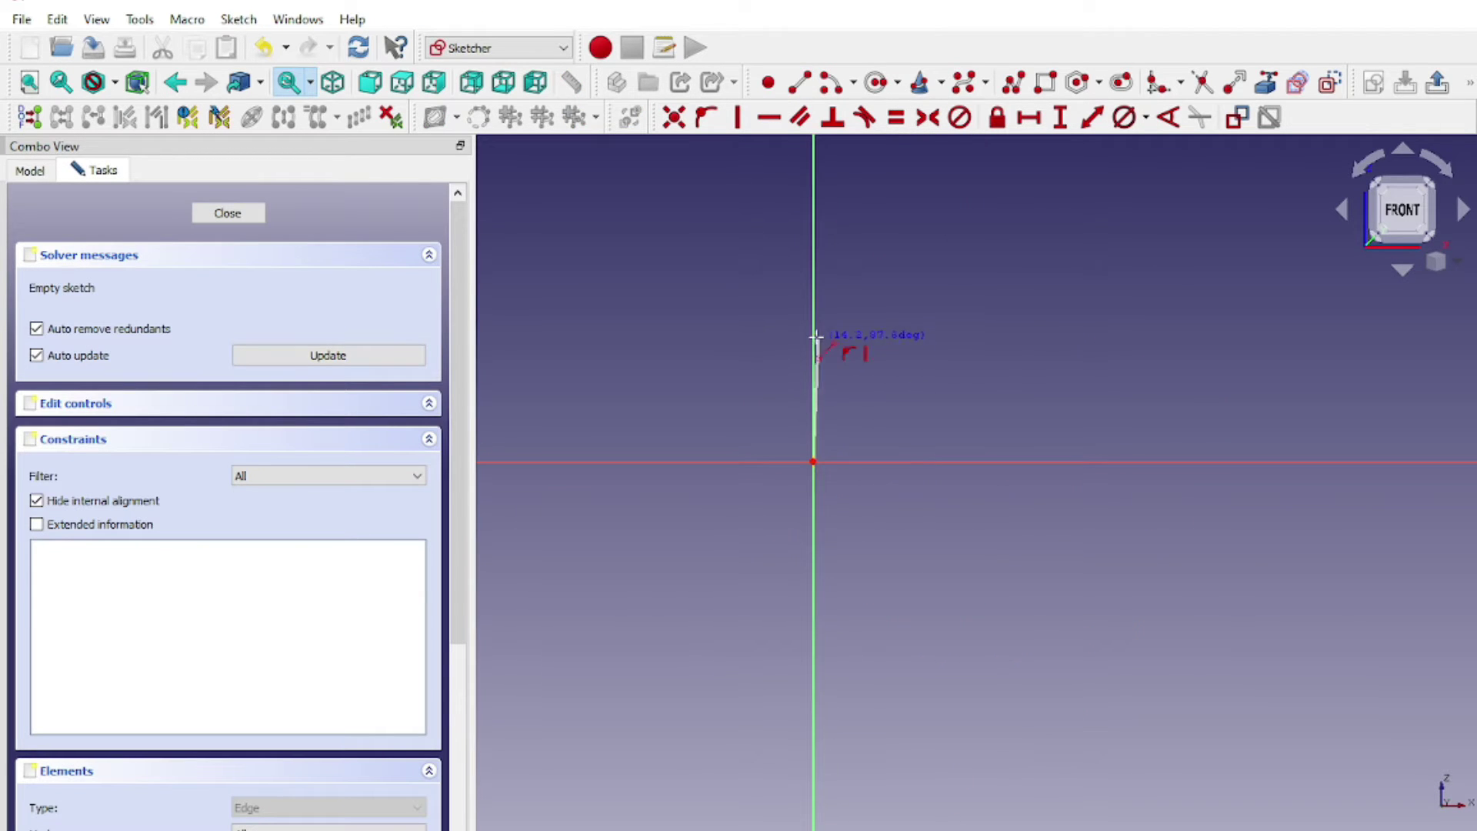
click(836, 336)
middle_drag(832, 354, 822, 402)
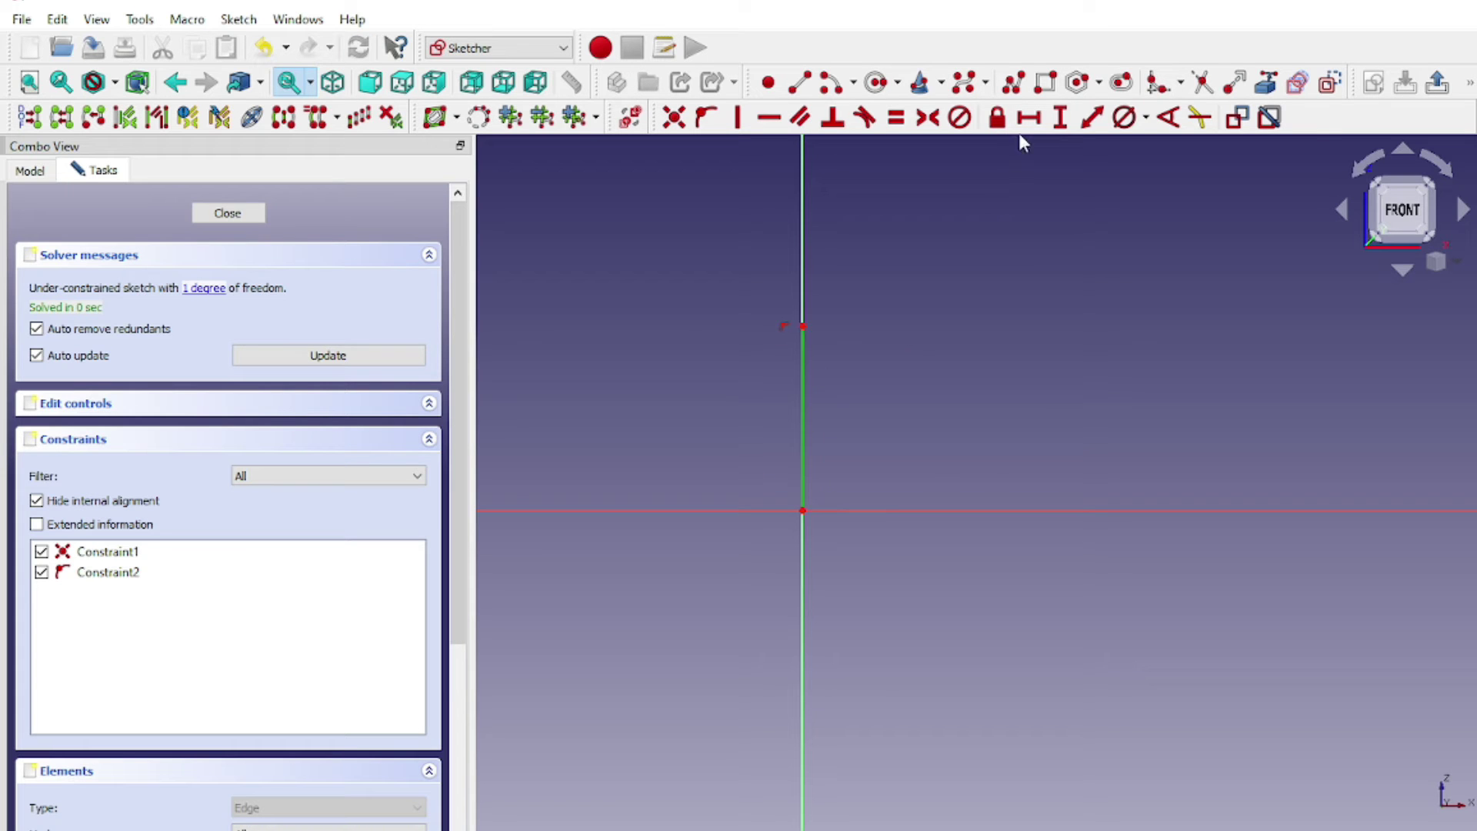
click(1060, 119)
text(4.5)
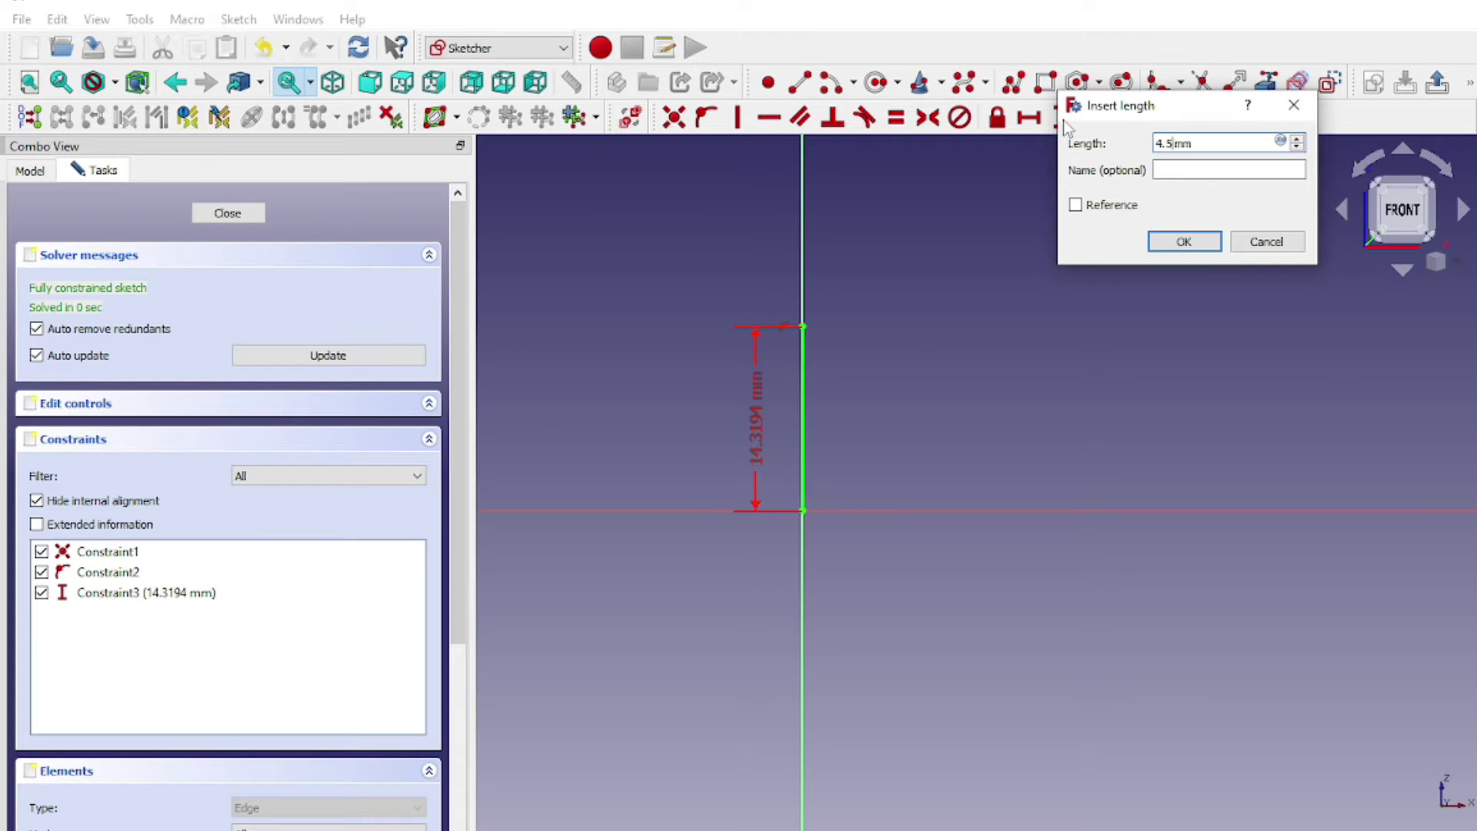
click(1182, 243)
scroll(879, 405, up, 3)
middle_drag(977, 484, 910, 377)
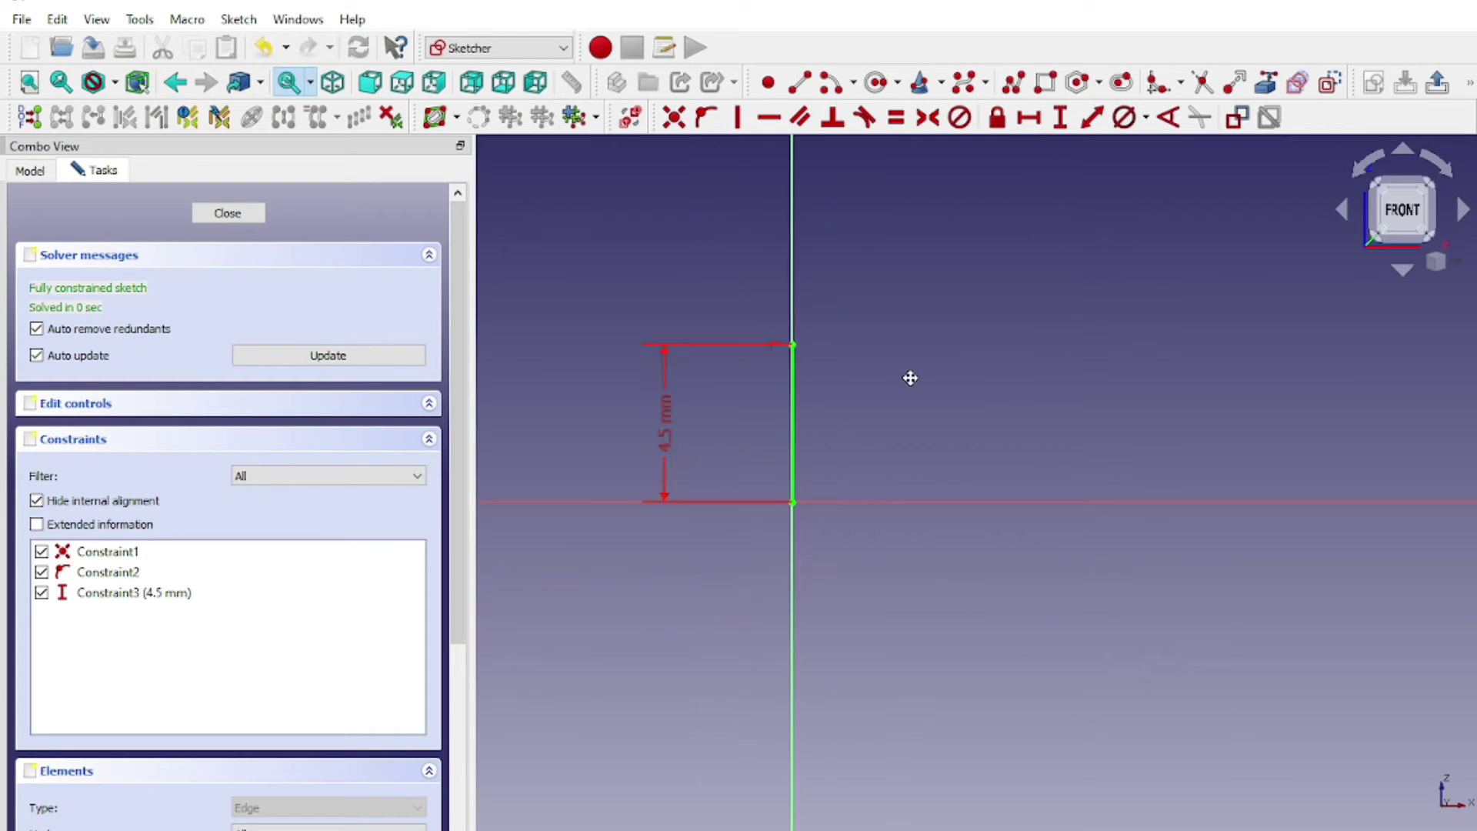
Draw a horizontal line from its top endpoint and constrain it to 11 mm
click(788, 338)
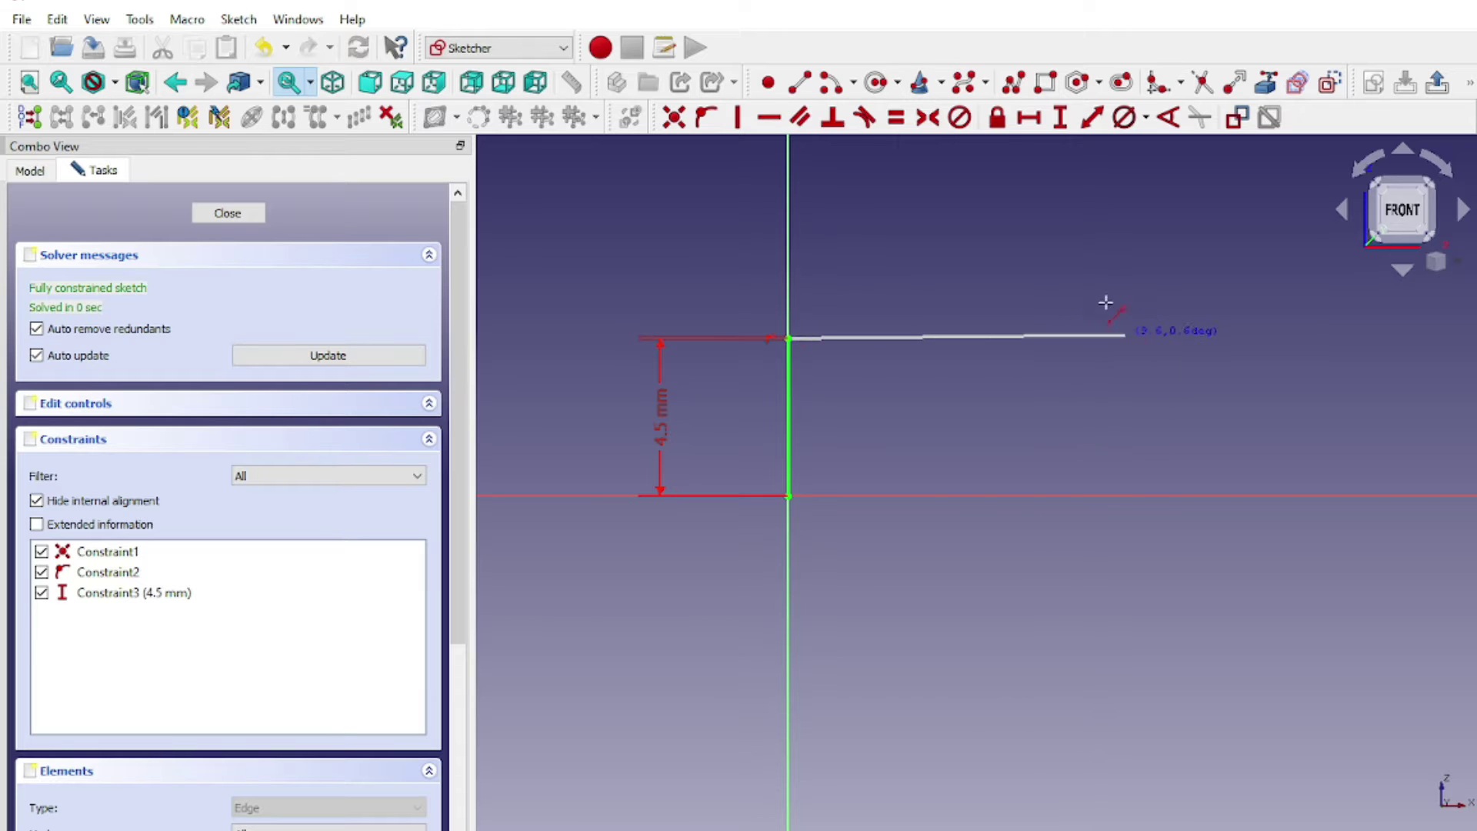
click(1127, 334)
click(1028, 117)
text(11)
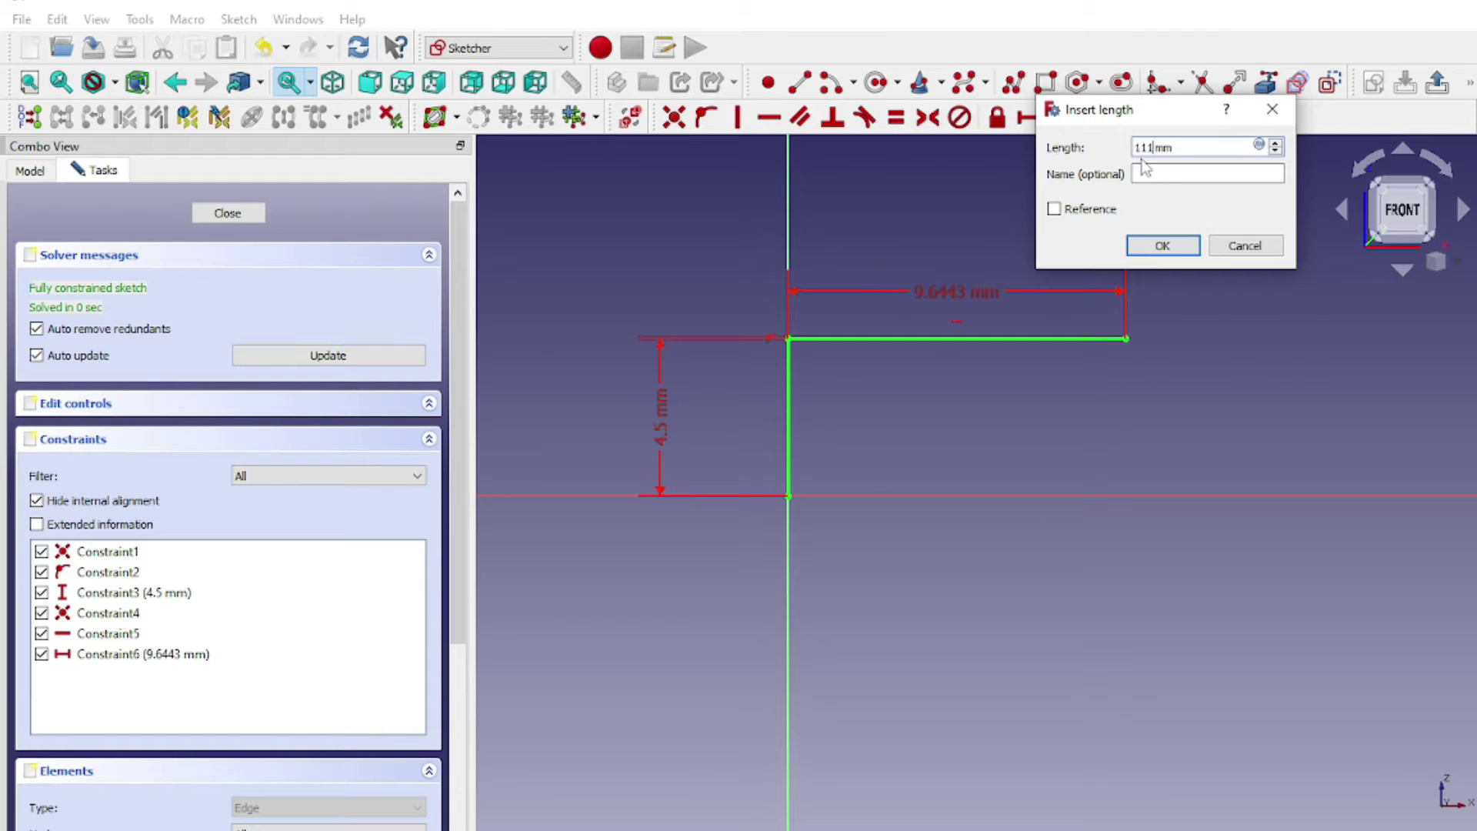
key(Return)
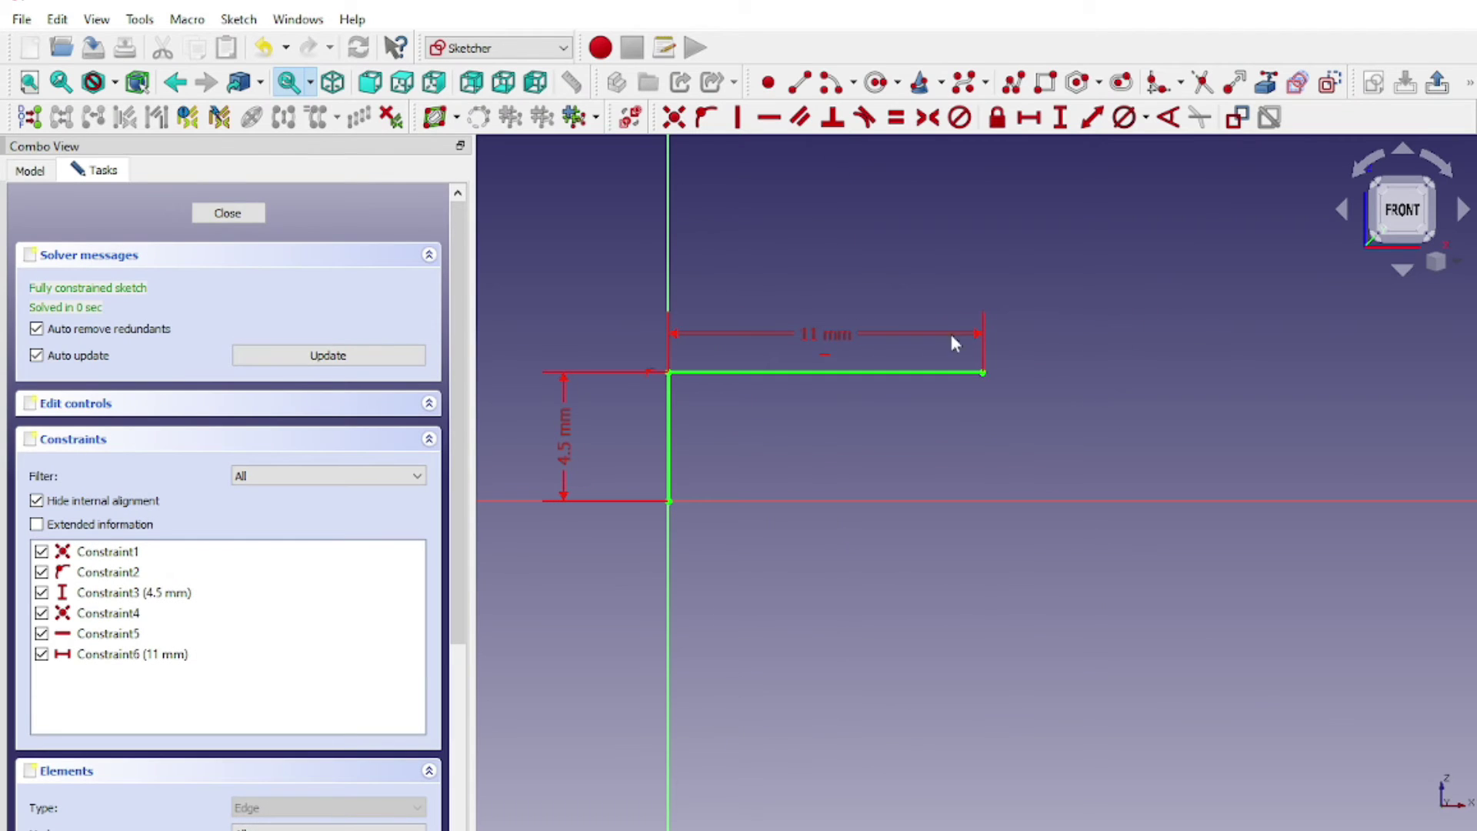
Add a vertical line at the 11 mm line's right end rising to 6 mm height
click(800, 83)
click(983, 372)
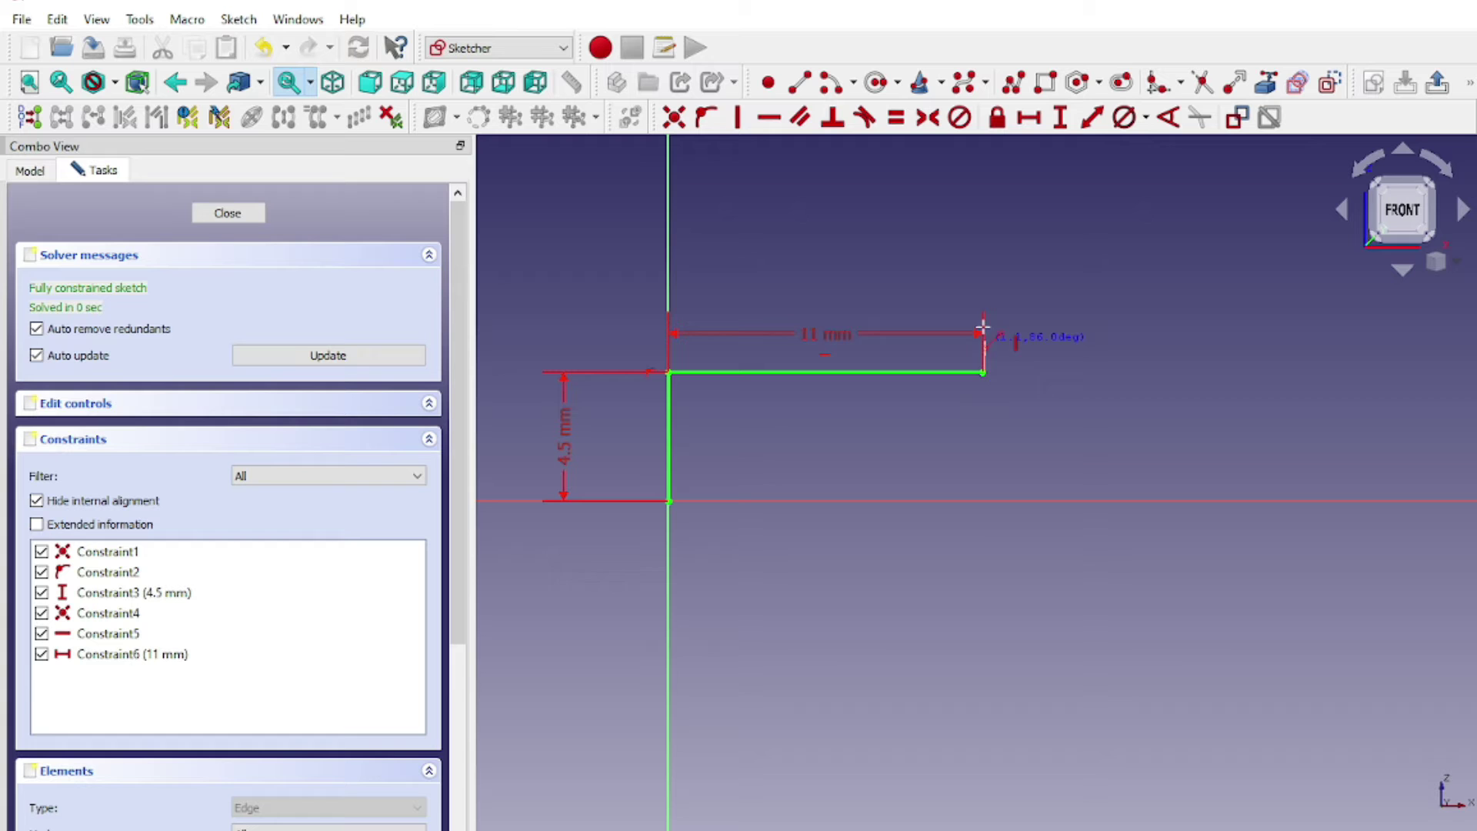
click(984, 252)
click(1060, 117)
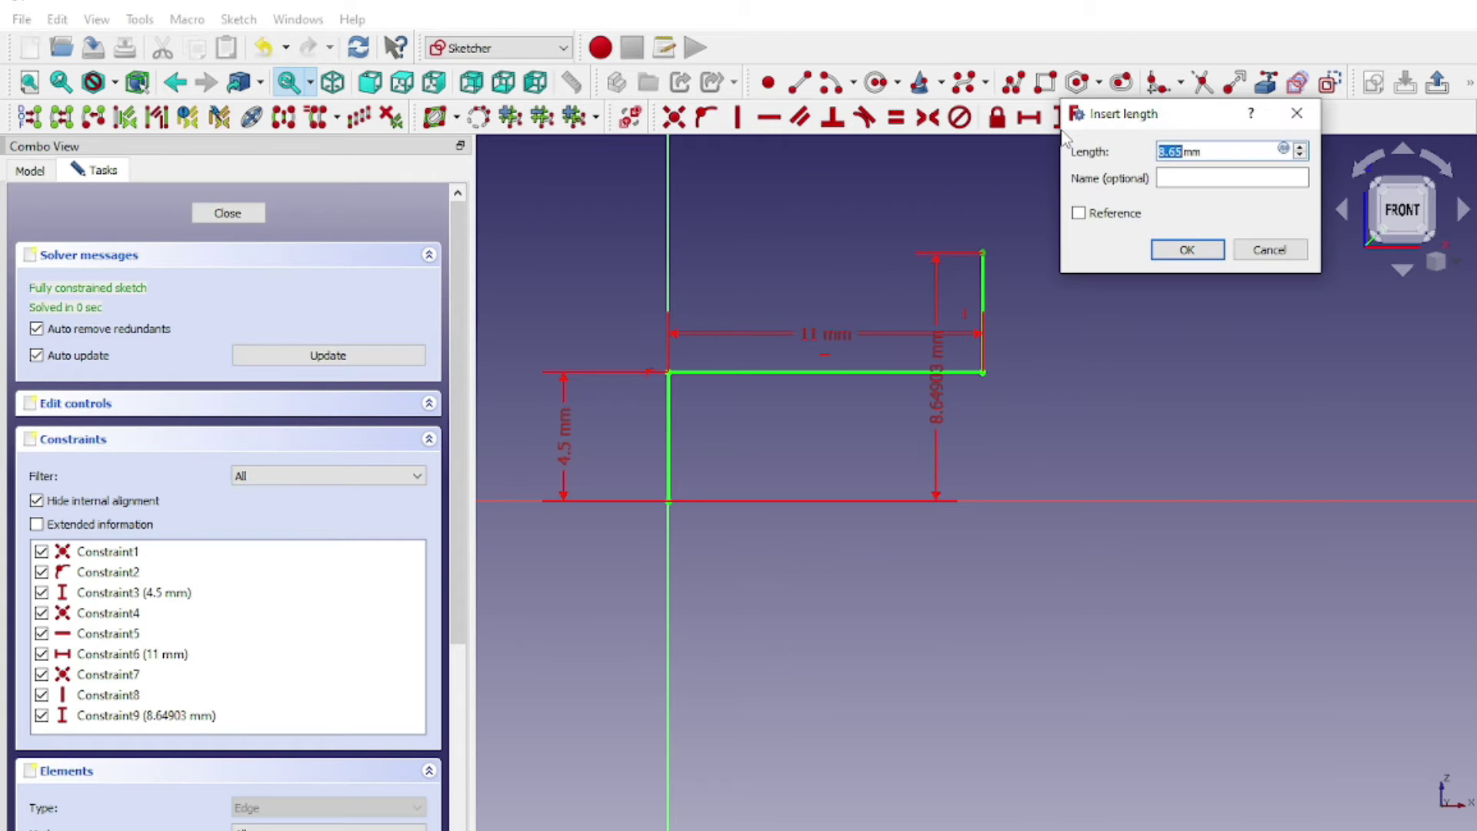
text(6)
key(Return)
scroll(996, 316, up, 2)
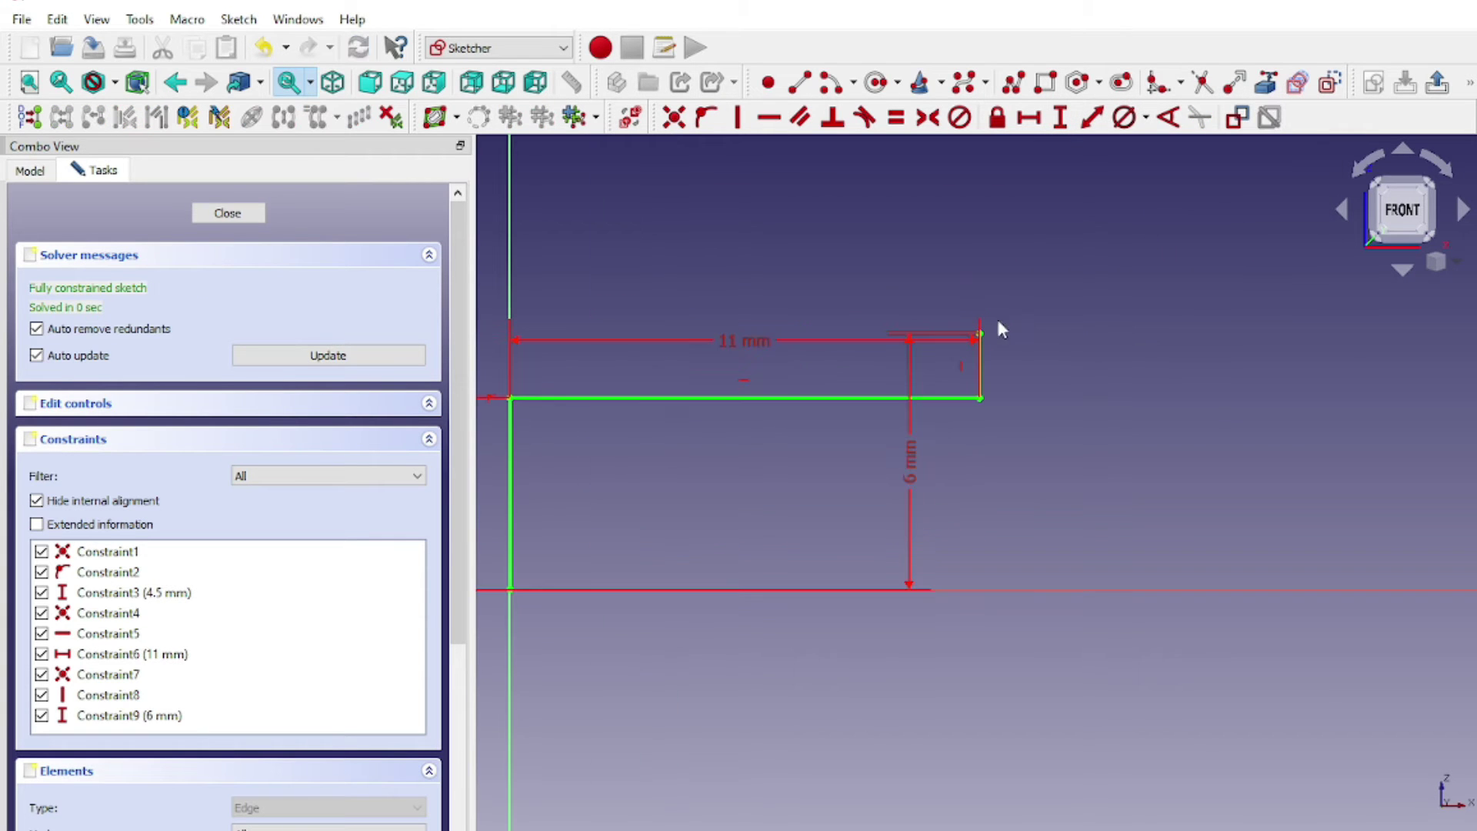
Draw a 20 mm horizontal line and join it to the step's top corner
click(812, 86)
click(1113, 337)
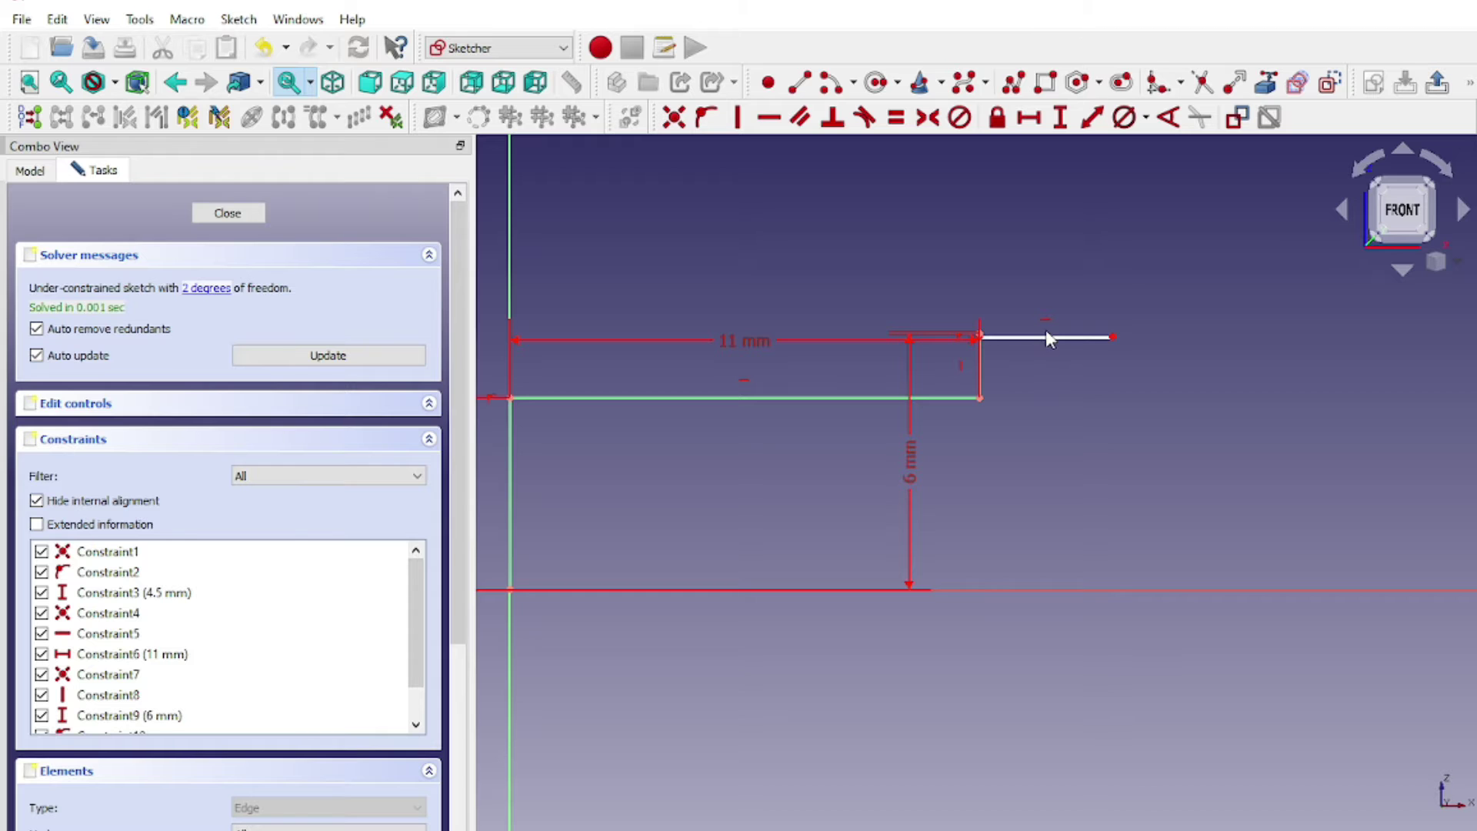
right_click(1047, 330)
click(1029, 117)
text(20)
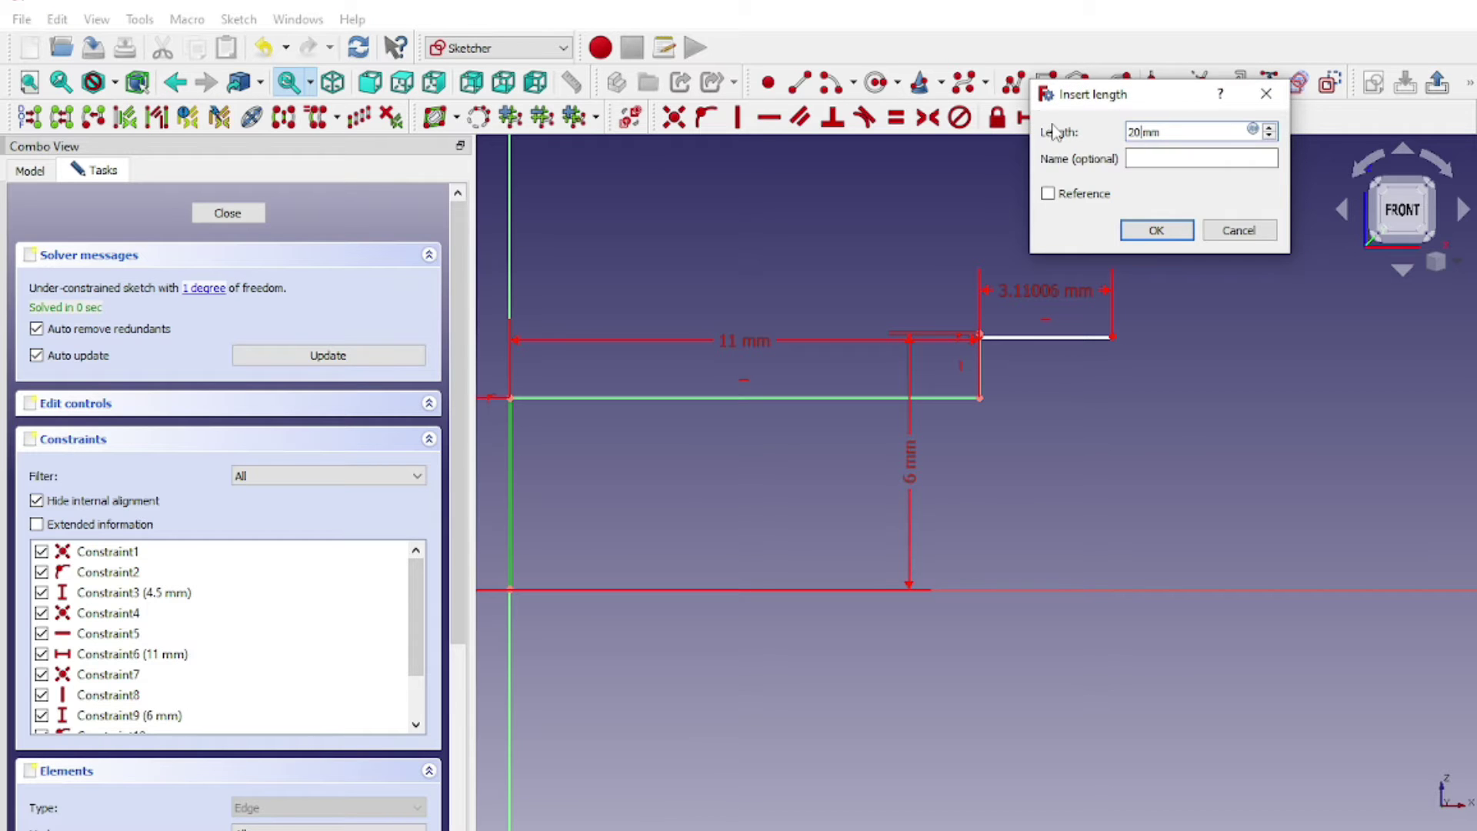
key(Return)
scroll(1216, 437, down, 2)
scroll(934, 452, down, 1)
scroll(934, 462, up, 1)
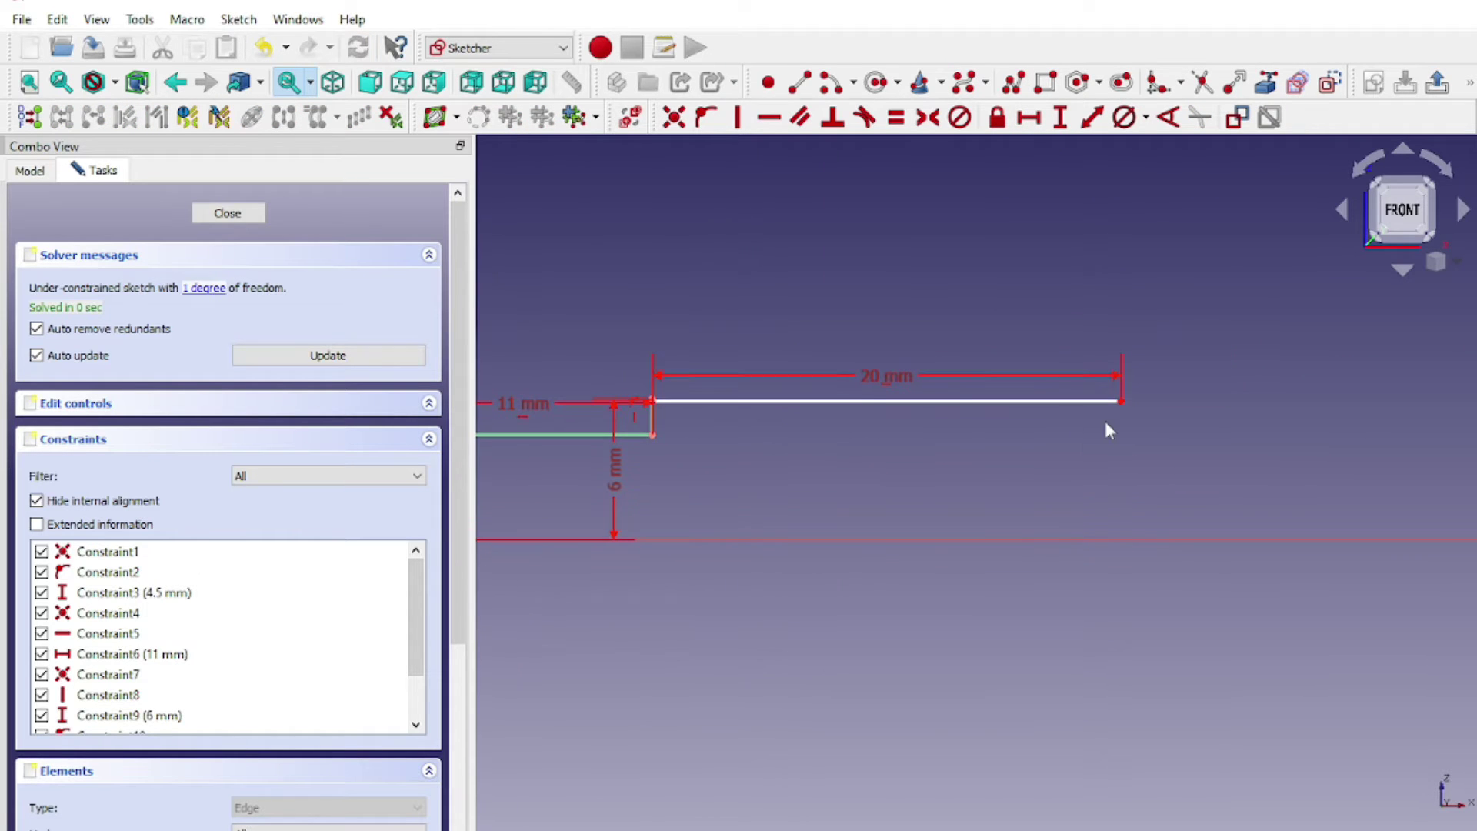
mouse_move(1137, 407)
mouse_down()
mouse_move(1185, 400)
mouse_move(648, 360)
mouse_up()
scroll(683, 362, up, 3)
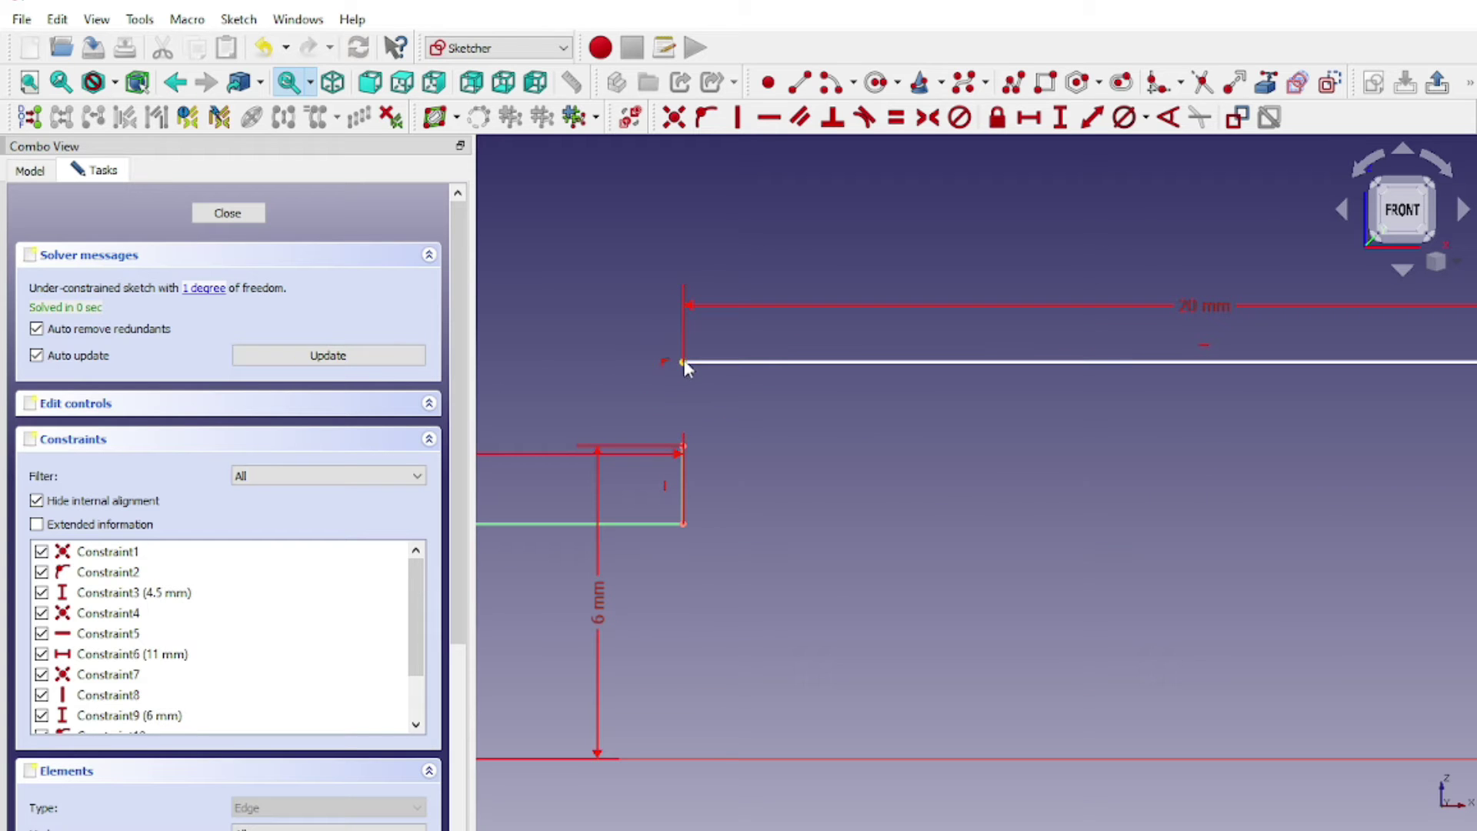
click(674, 116)
scroll(1185, 639, down, 2)
scroll(1093, 593, down, 2)
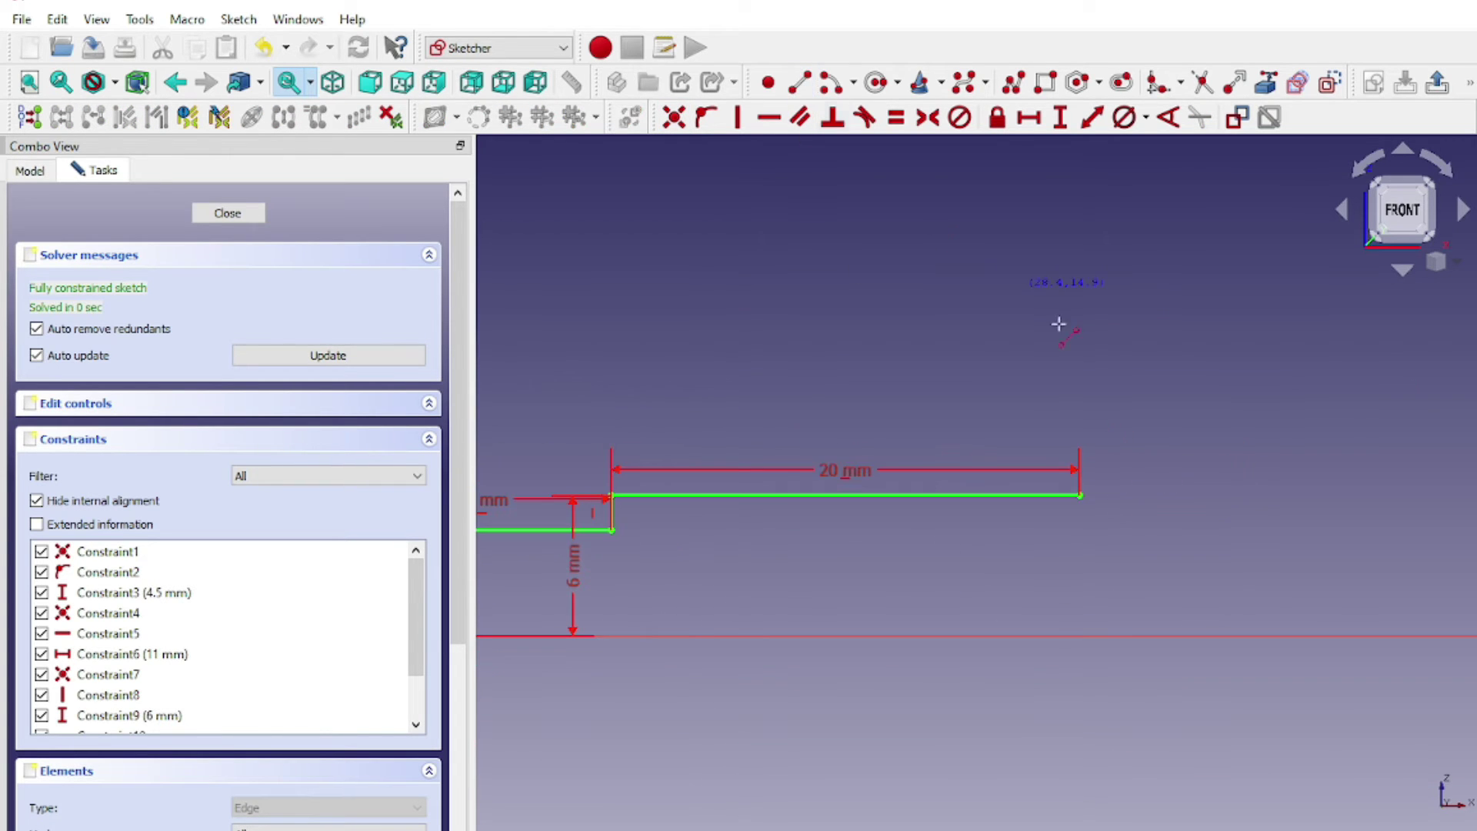
Draw a vertical line from its right end up to 15/2 (7.5 mm) height
click(1079, 496)
click(1081, 380)
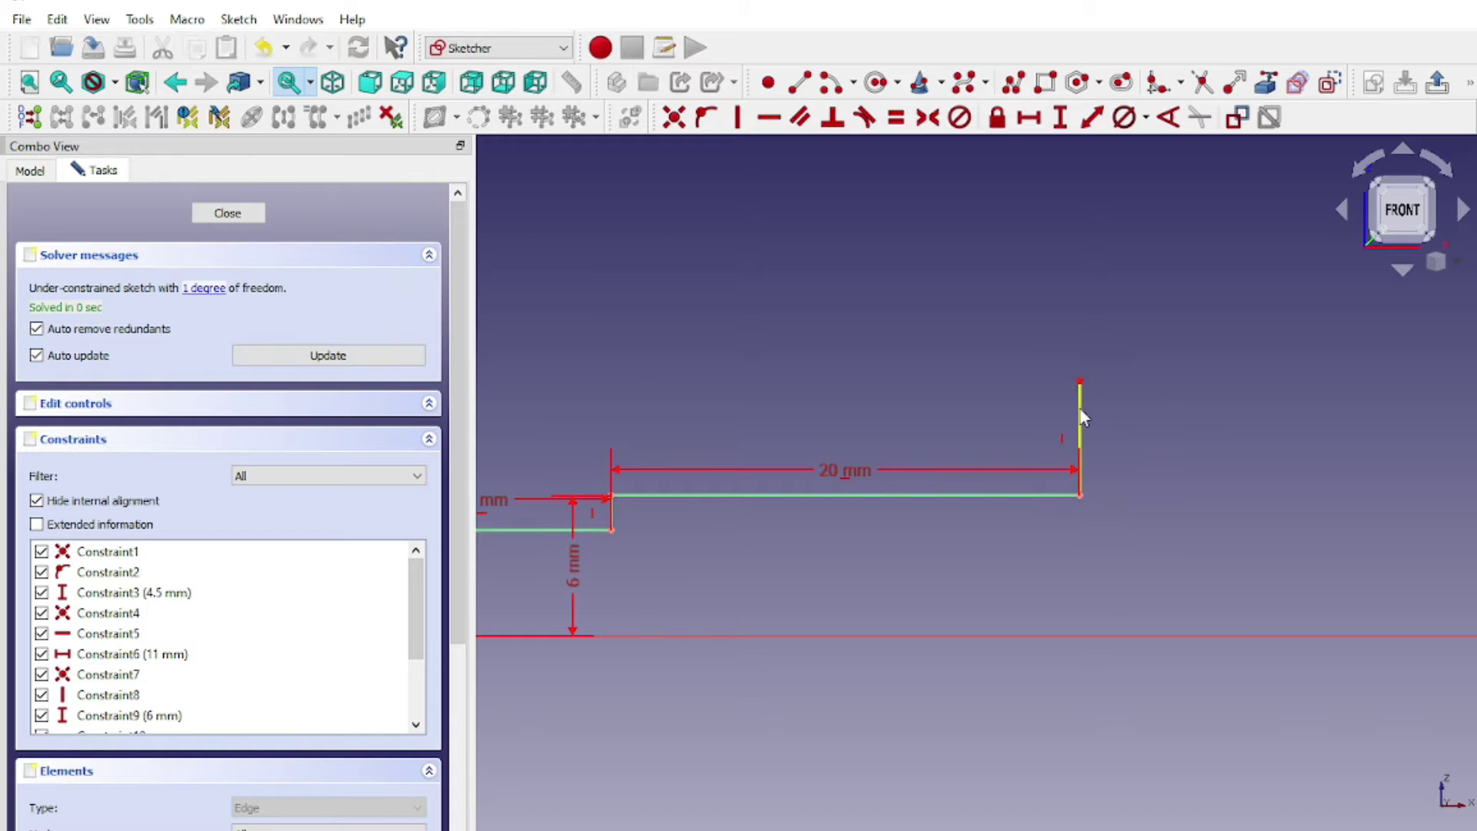
right_click(1078, 403)
click(1080, 381)
click(1060, 117)
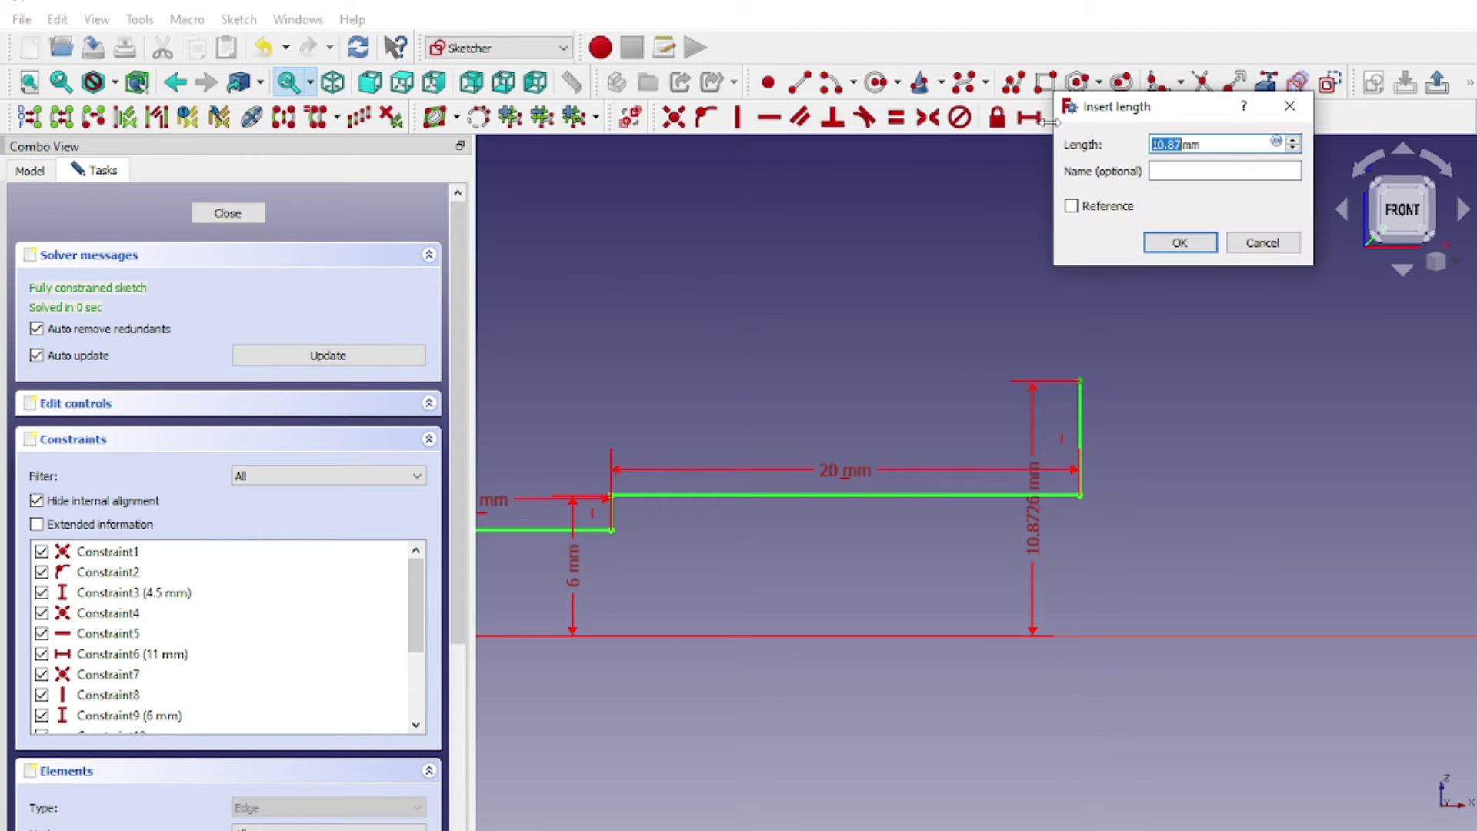
text(/2)
key(Return)
scroll(1155, 511, up, 2)
scroll(1142, 446, up, 2)
Draw another horizontal line from the top-right corner and dimension its length with 46
click(800, 82)
click(801, 353)
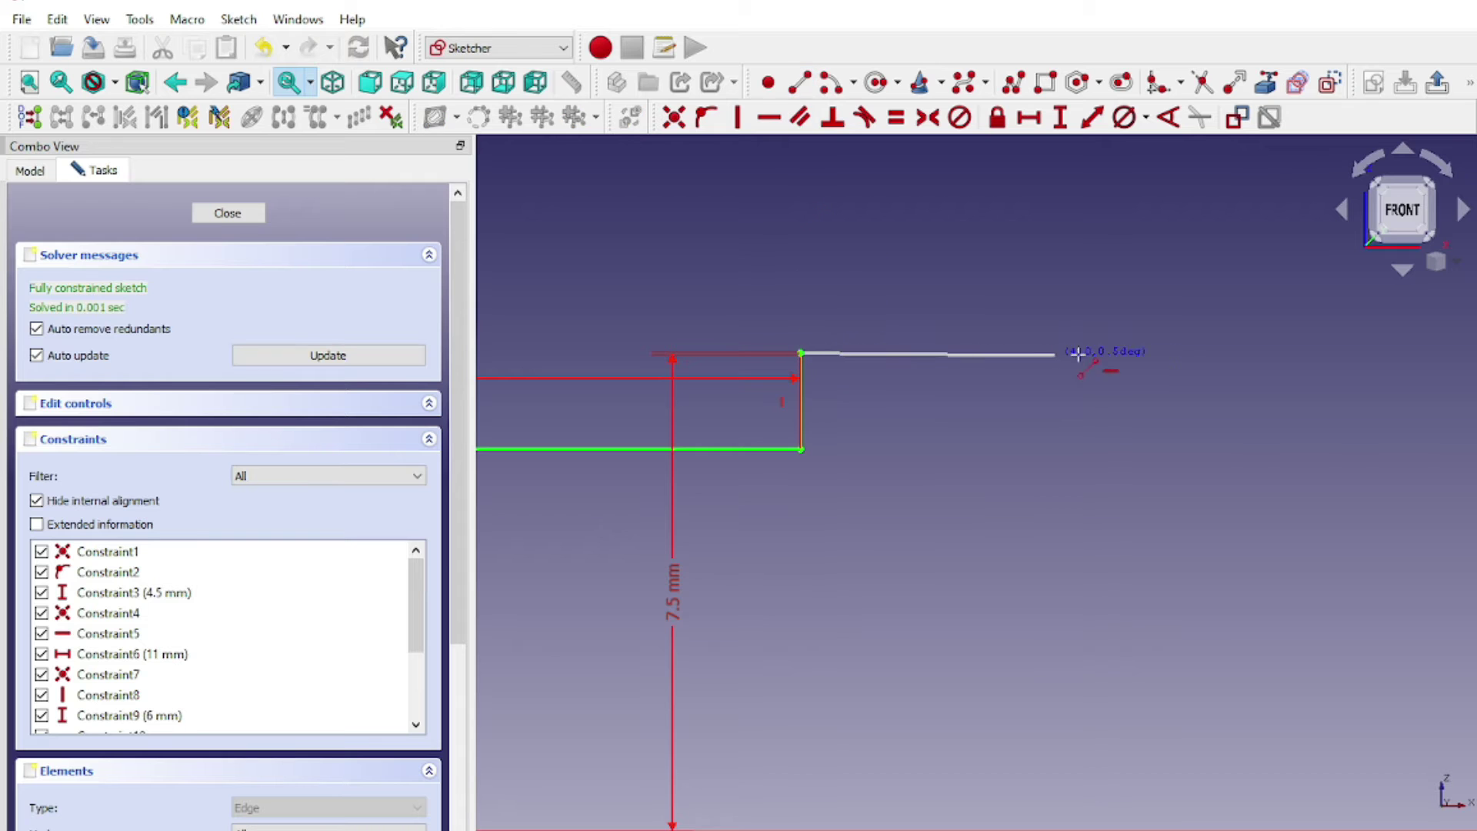
scroll(1043, 341, down, 2)
scroll(1034, 358, down, 2)
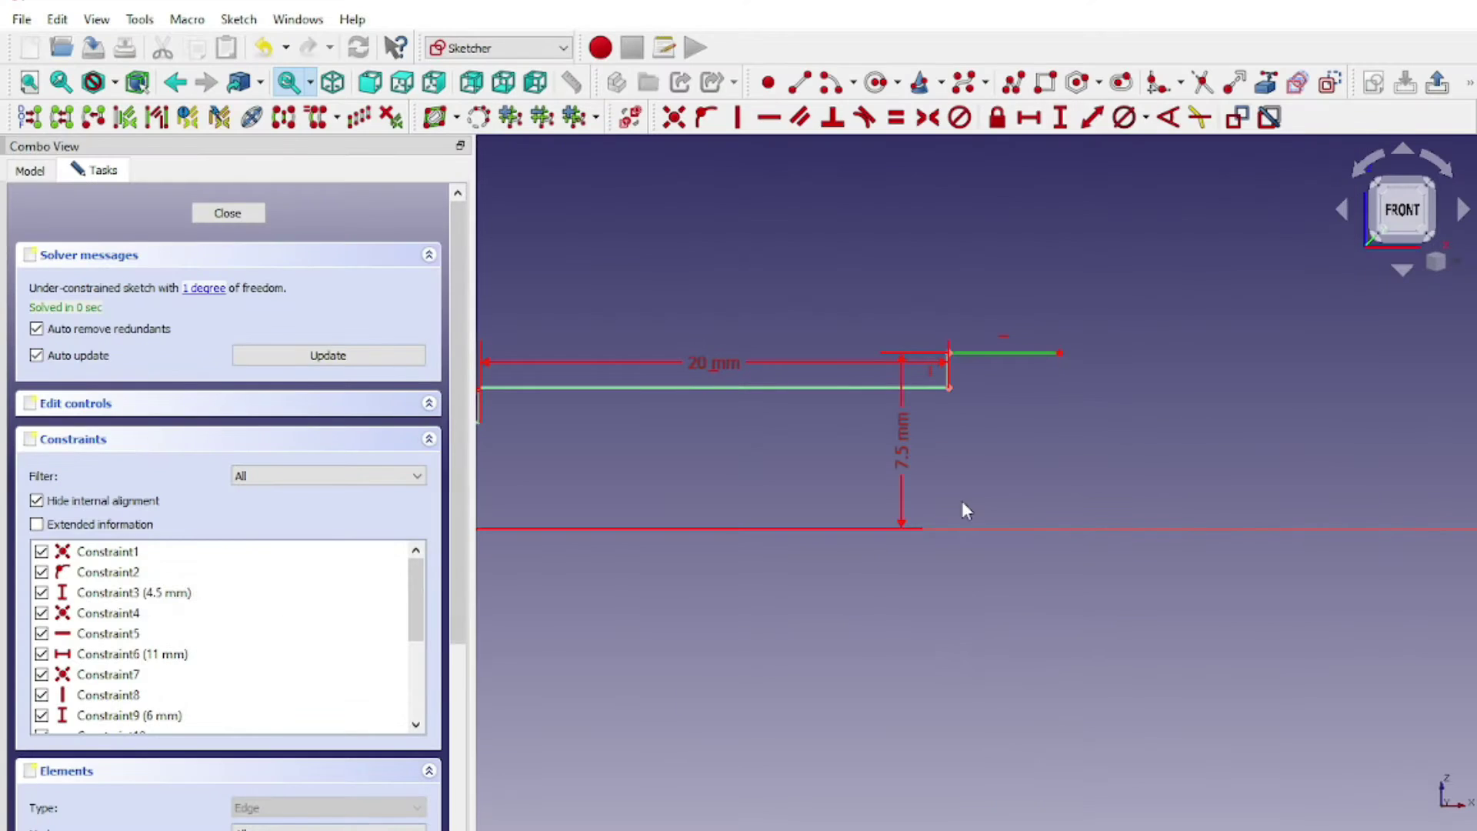
click(1027, 117)
text(46)
key(Return)
scroll(1000, 346, down, 2)
Draw a vertical line up from the green line's end to 18.5 mm height
key(g)
key(l)
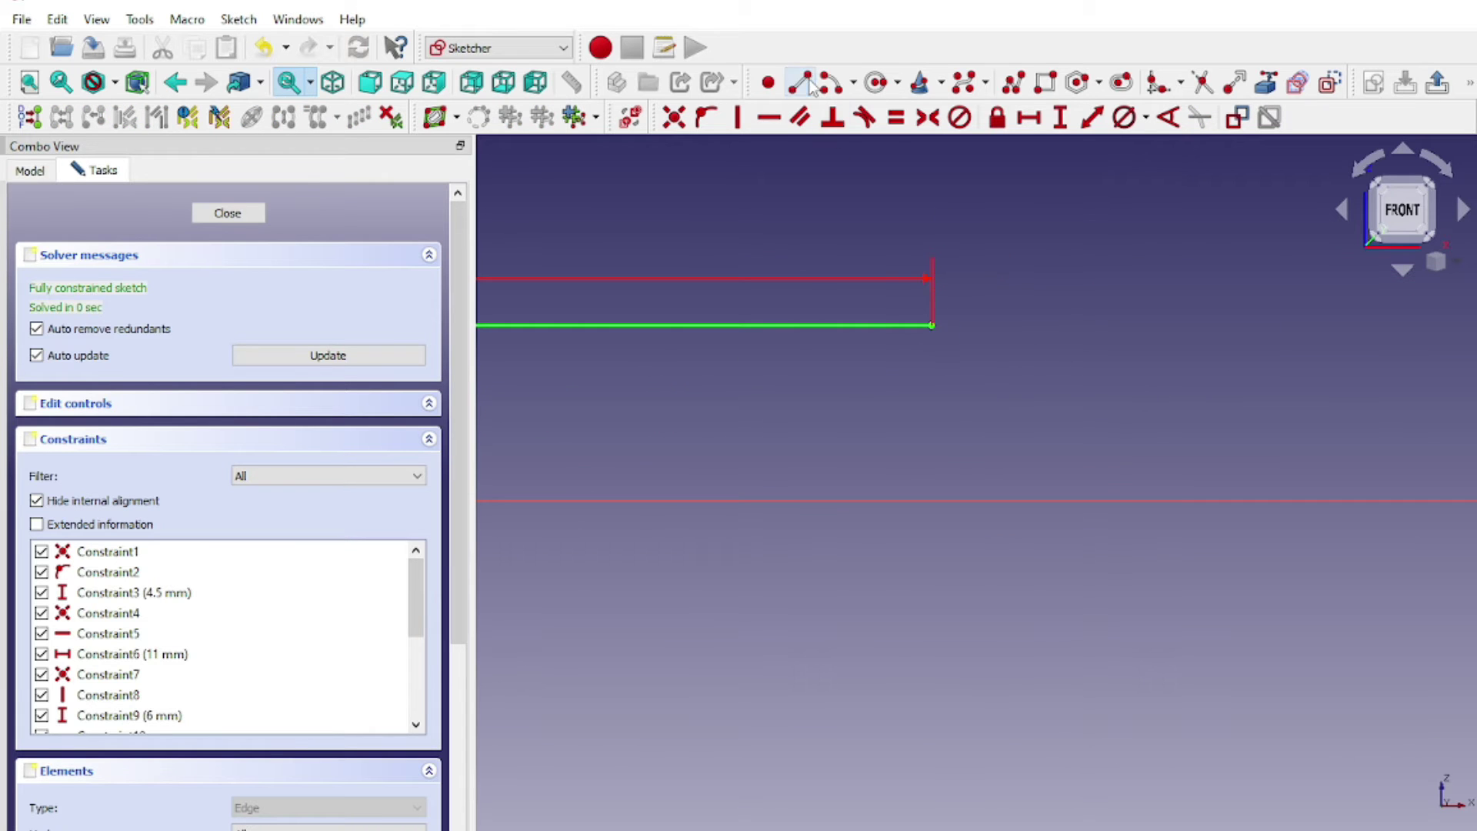
click(931, 325)
click(934, 172)
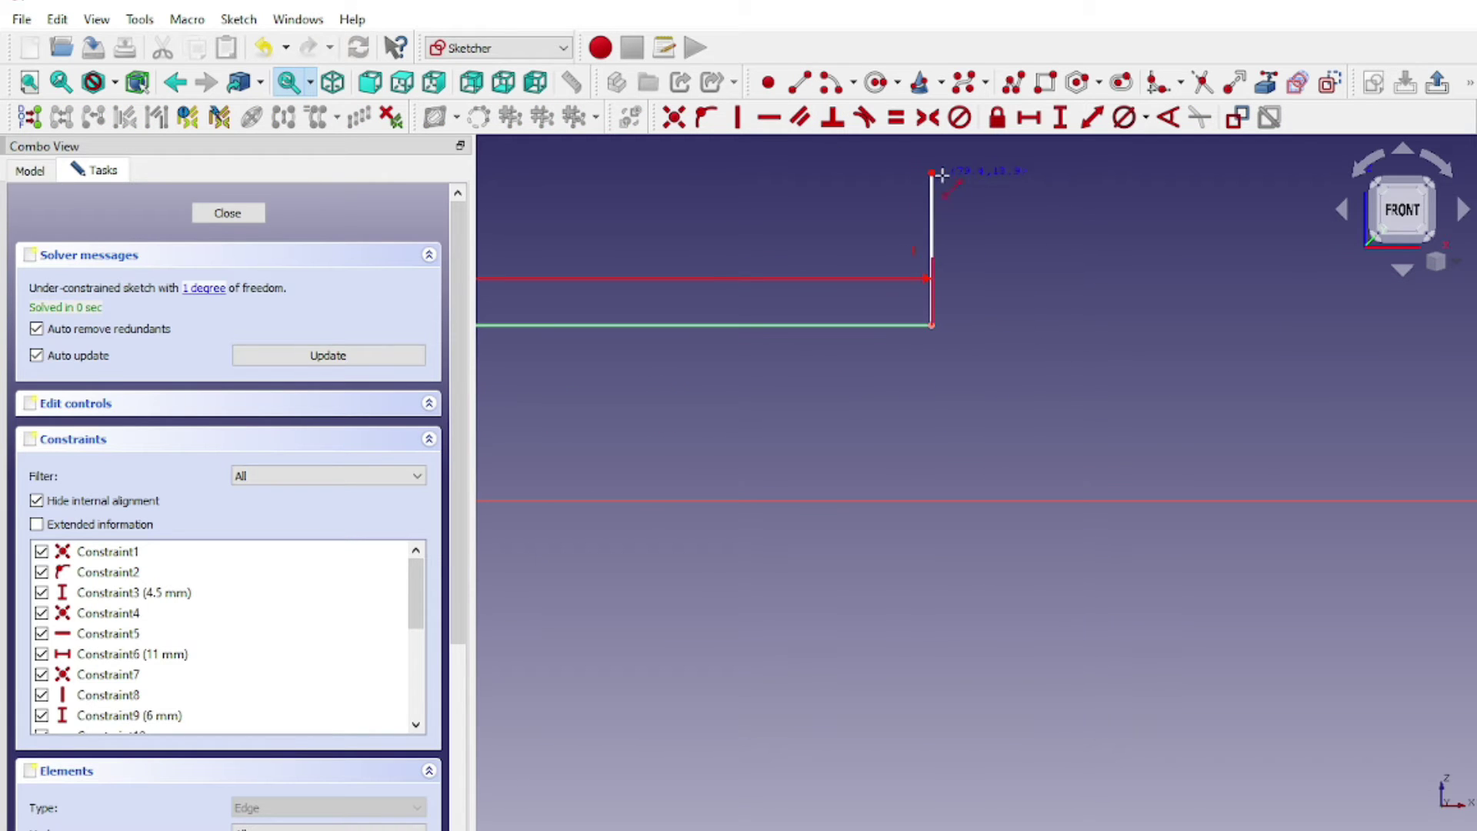
click(1061, 122)
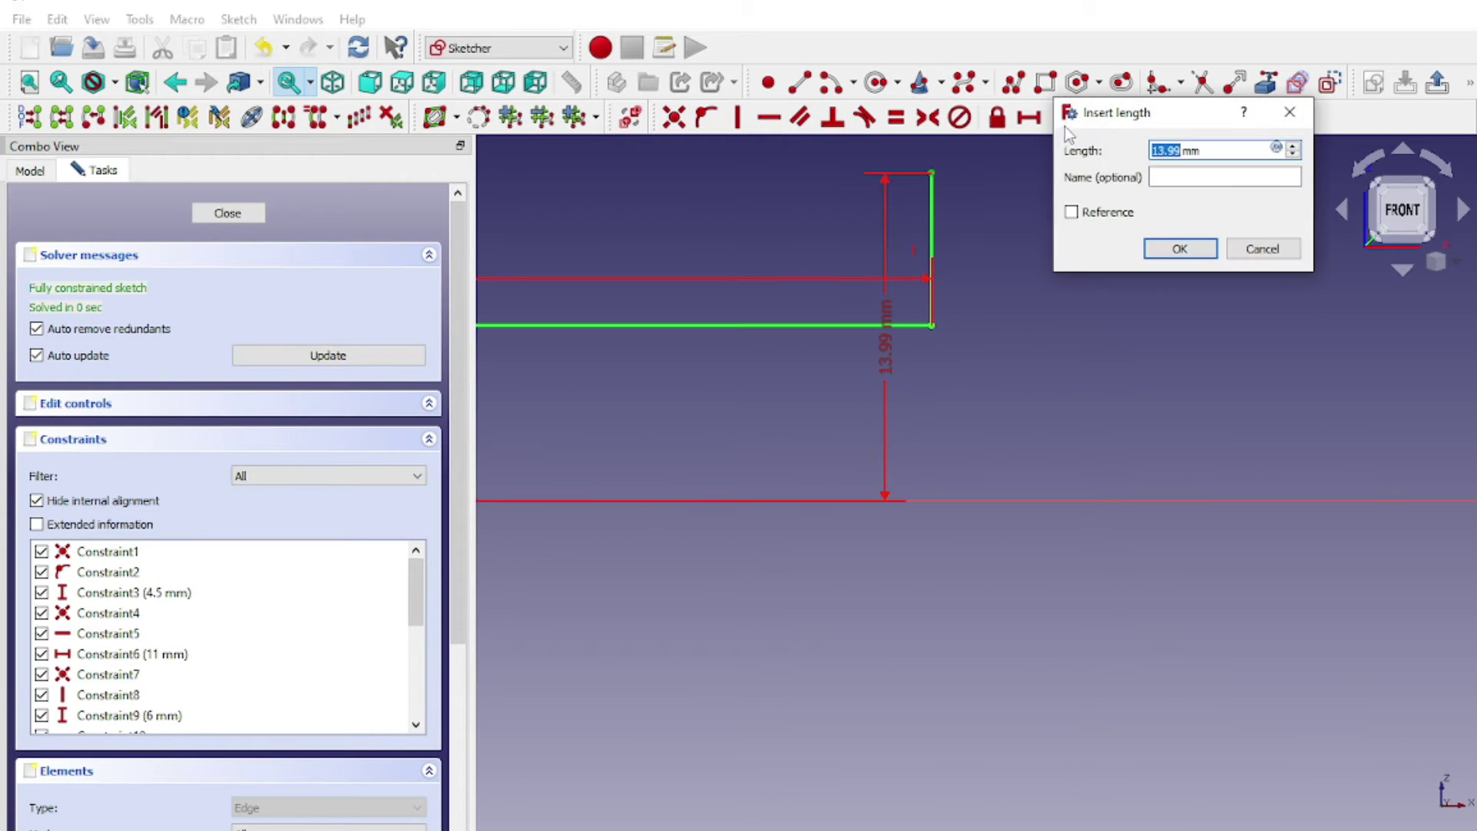
text(2)
key(Return)
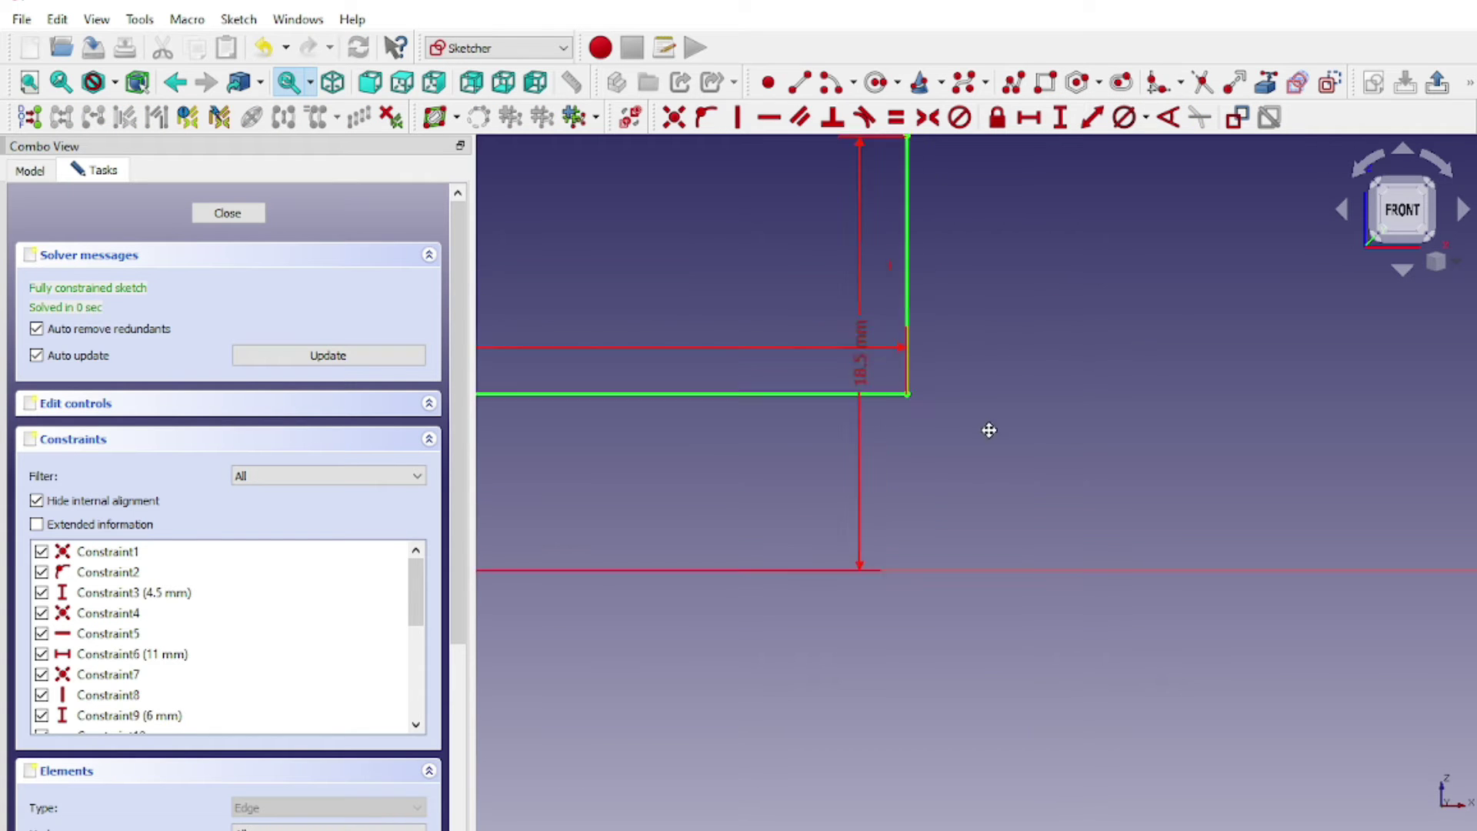
Draw the collar's top edge as a 6 mm wide horizontal line
click(870, 248)
click(1012, 251)
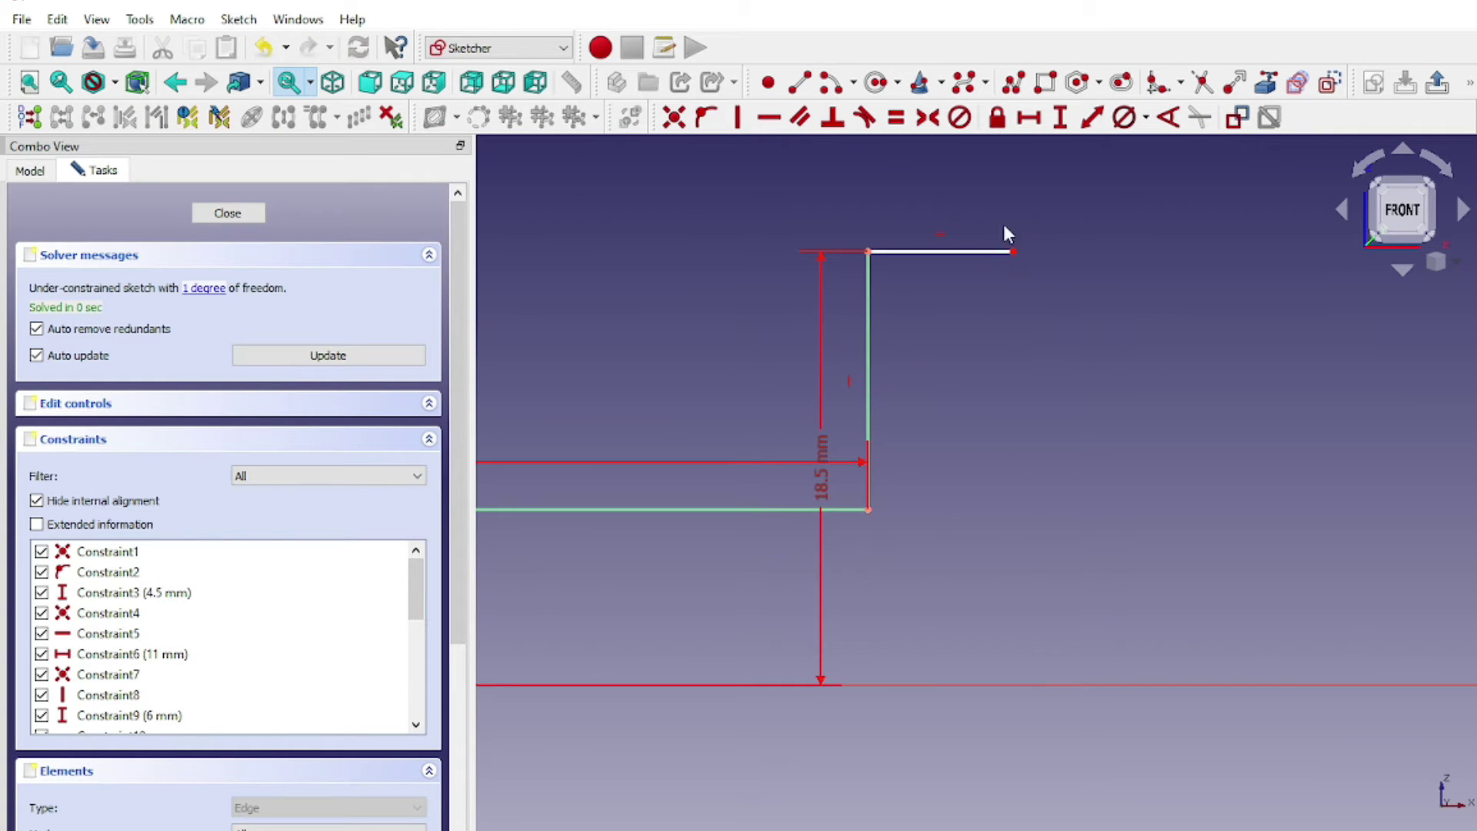
click(1029, 117)
text(6.19)
key(Return)
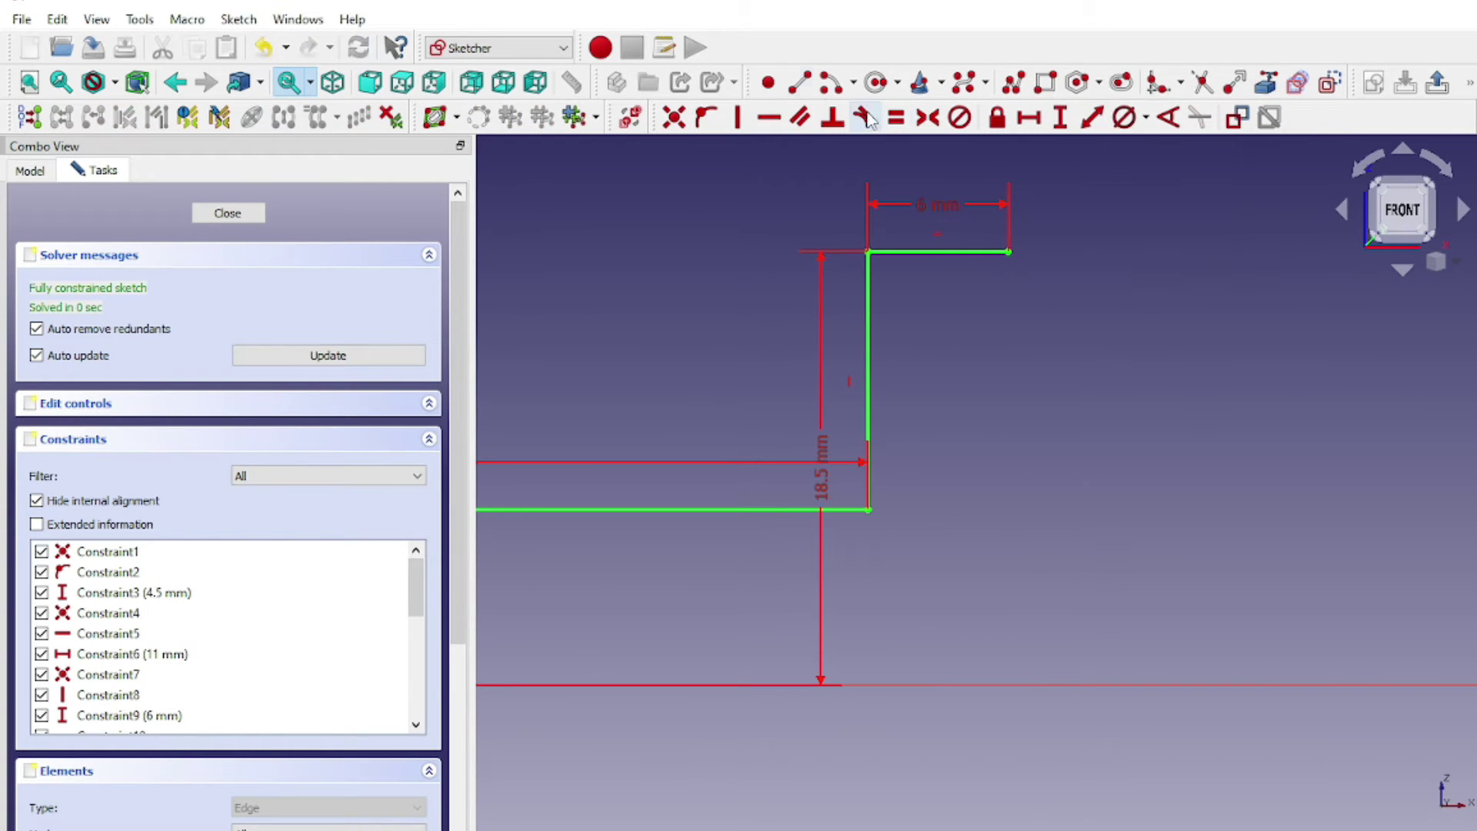
Draw the collar's right side down to 6 mm height above the axis
click(1009, 252)
click(1009, 535)
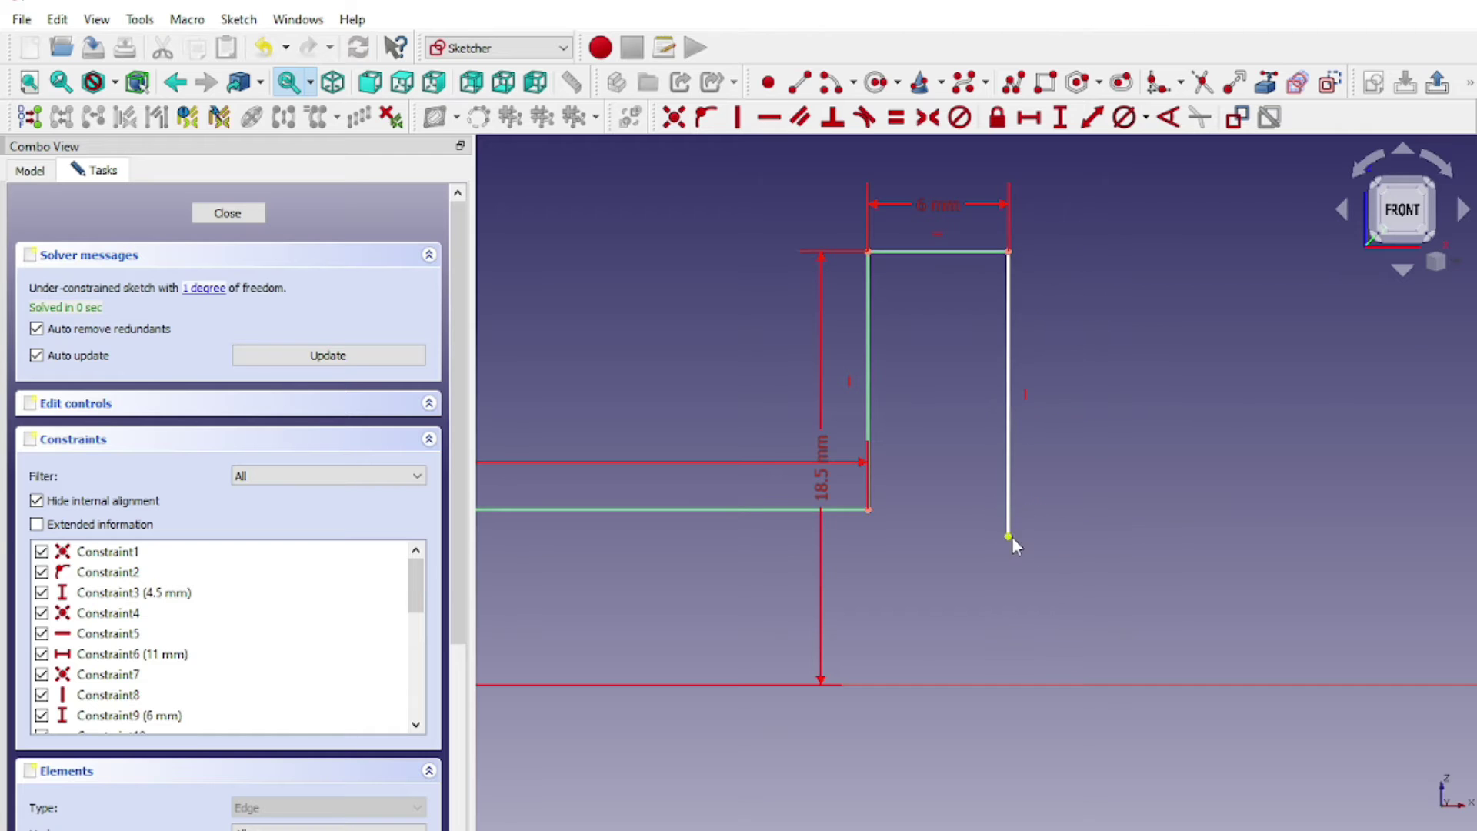
click(1060, 120)
text(6)
click(1196, 248)
middle_drag(1012, 580, 847, 510)
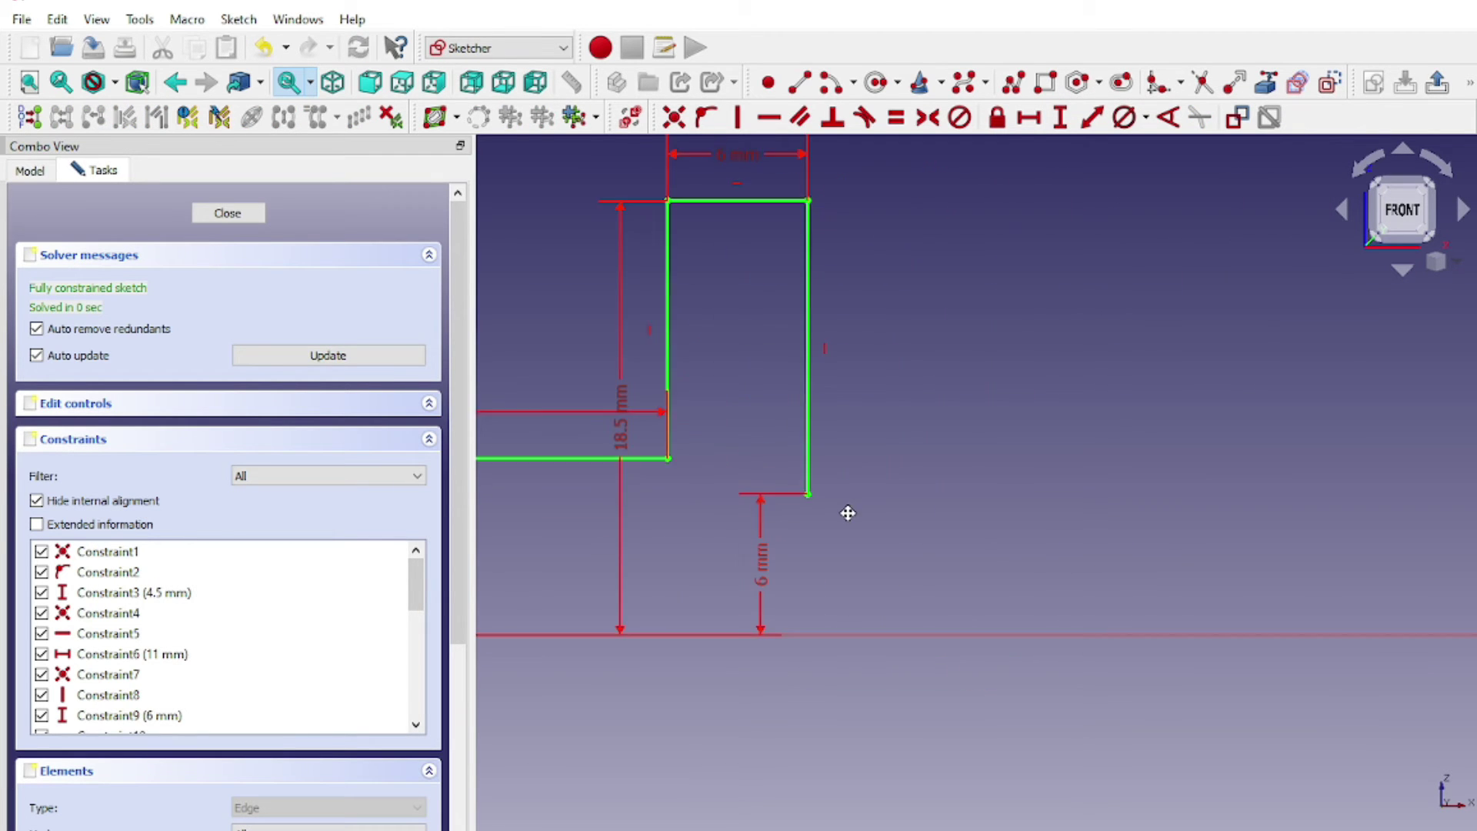
Add a horizontal 6 mm line from the collar's lower-right corner
click(802, 83)
click(795, 492)
click(916, 496)
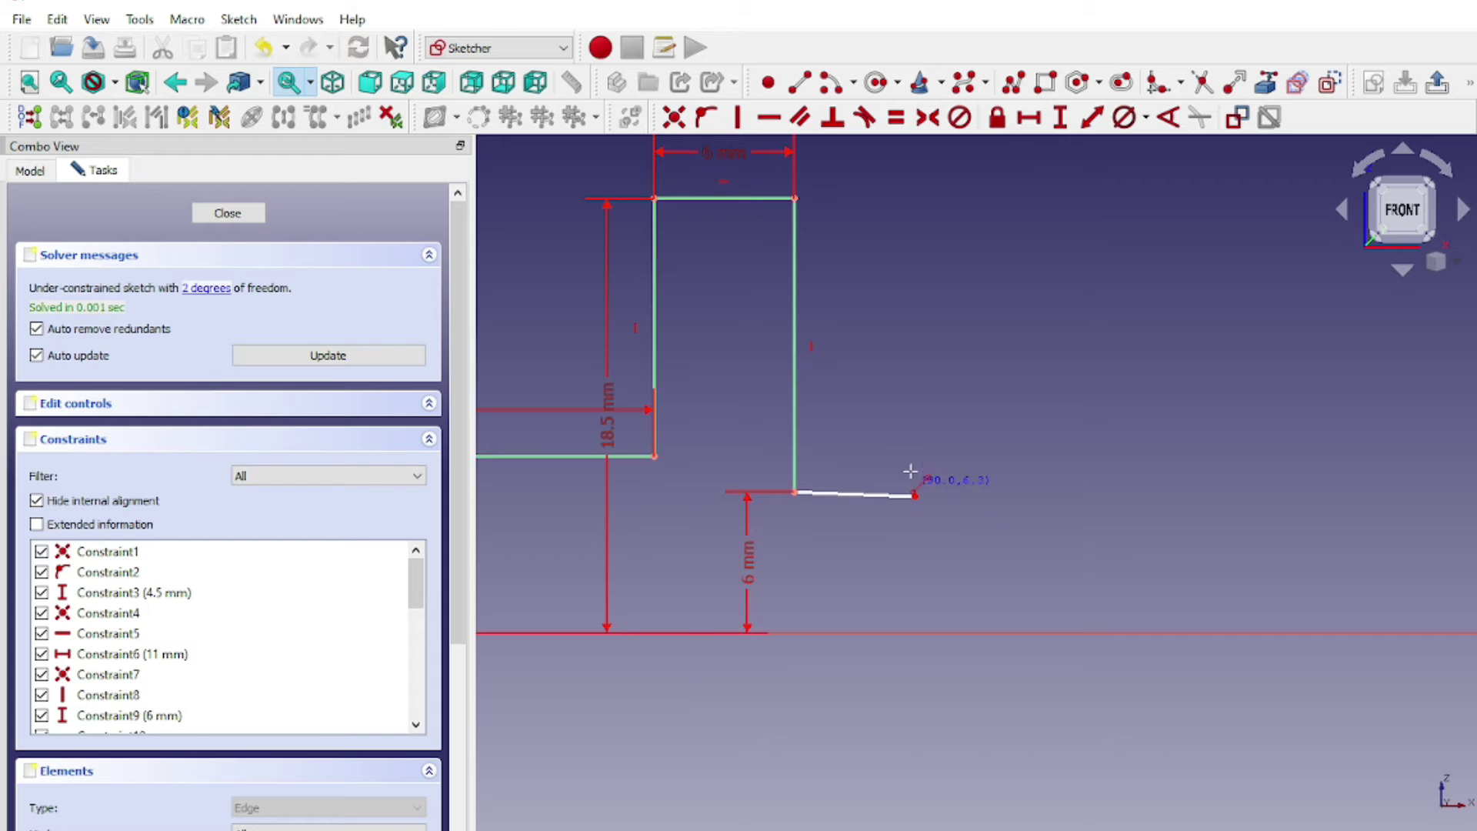
click(891, 508)
click(769, 117)
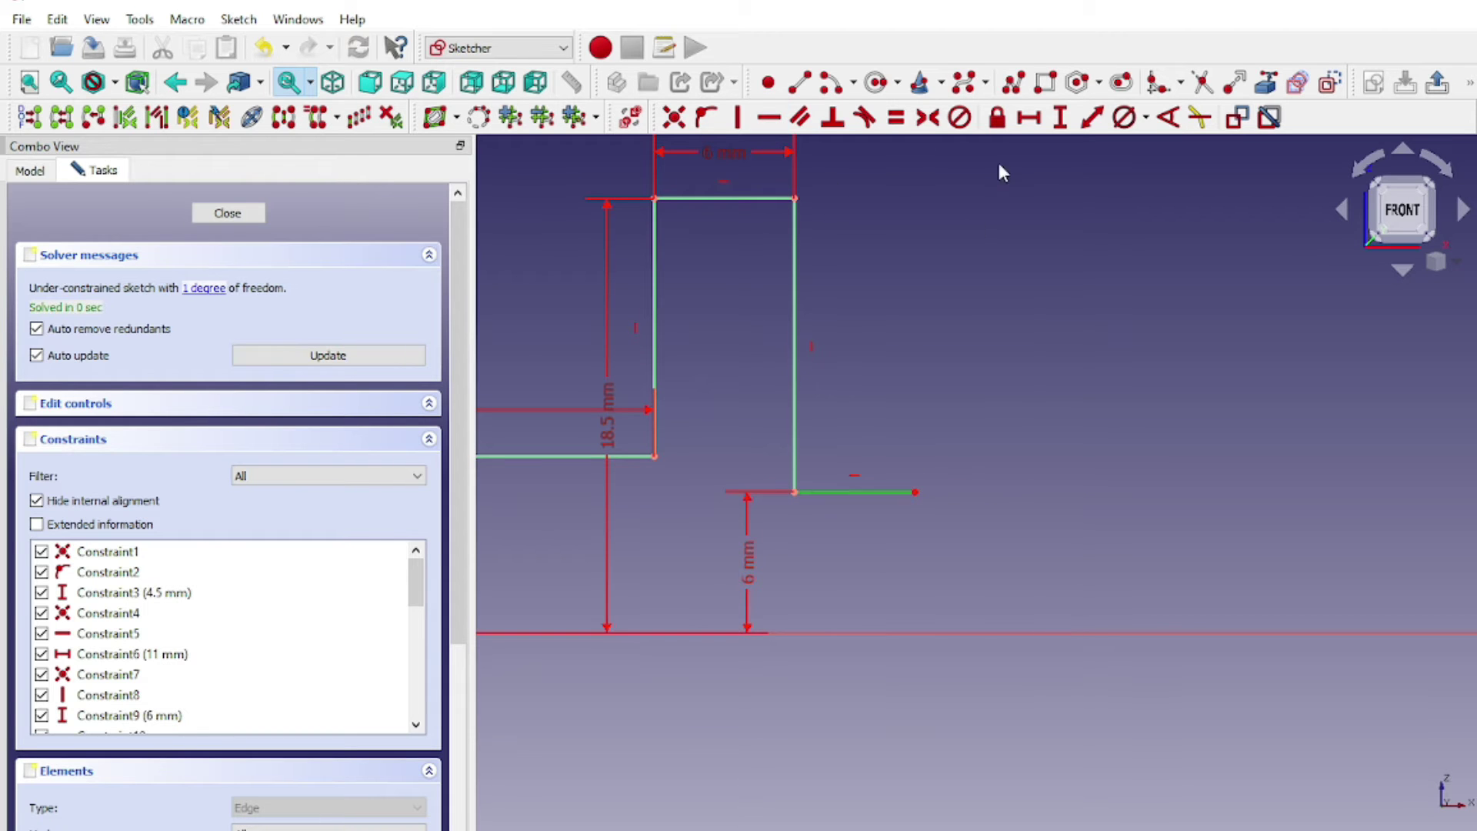
click(1029, 117)
text(6)
click(1064, 233)
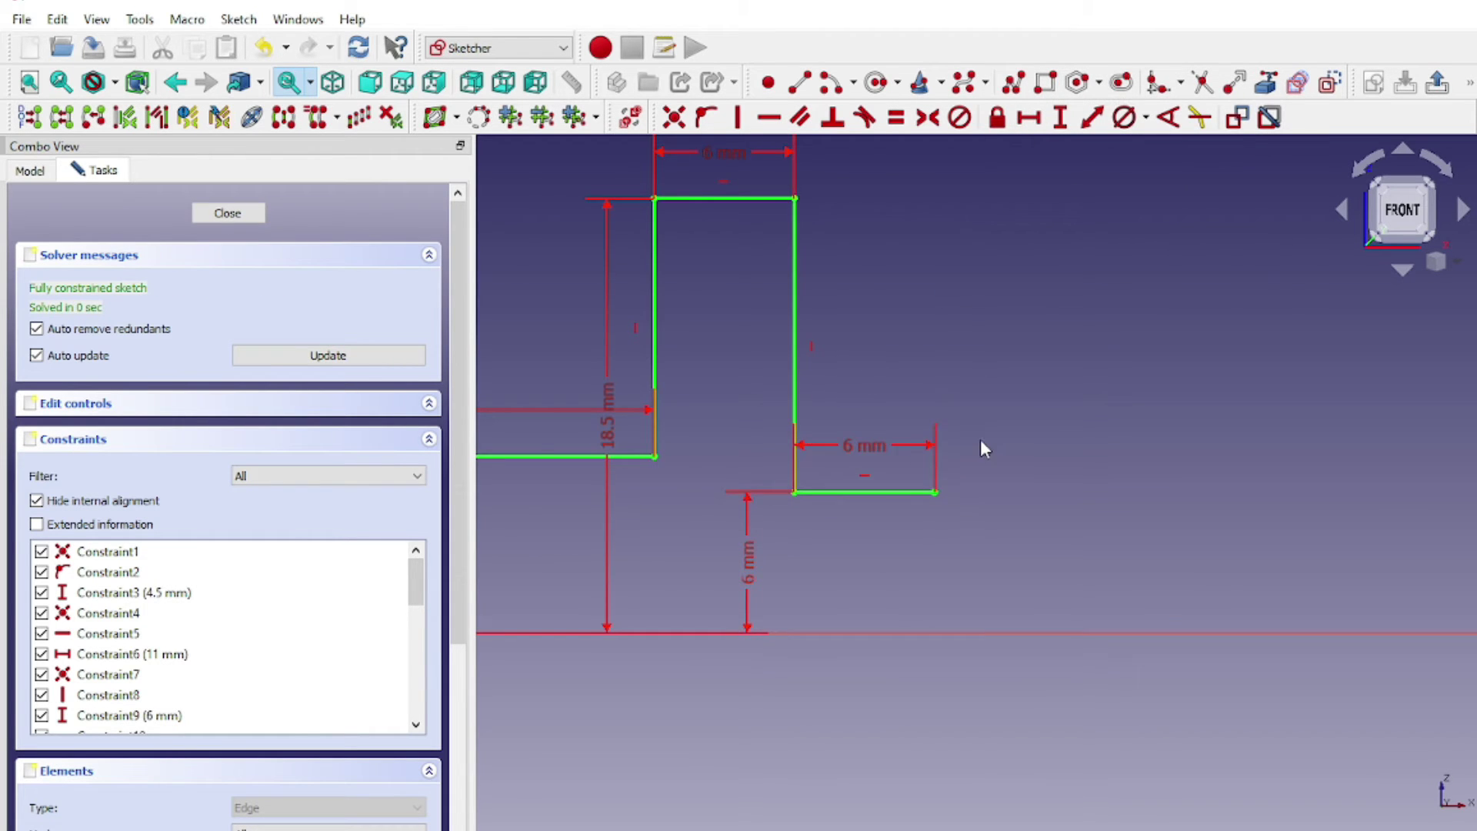
scroll(987, 448, up, 2)
Draw a line from the 6 mm line's end up to 7.5 mm height
click(801, 84)
click(779, 490)
click(786, 215)
click(1060, 117)
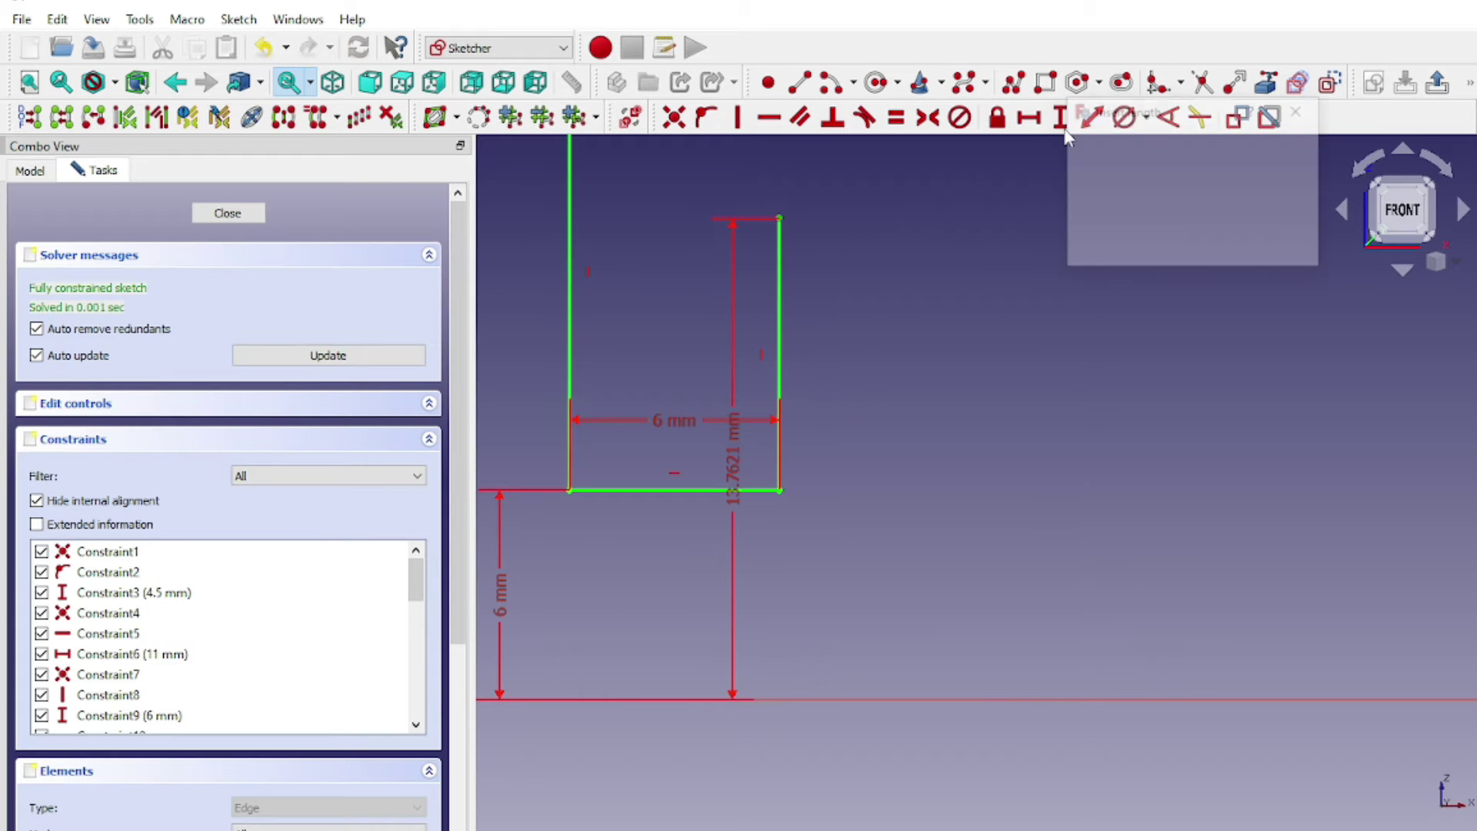
text(7.5)
key(Return)
scroll(864, 517, down, 2)
middle_drag(865, 518, 977, 496)
scroll(976, 496, up, 3)
Start a horizontal line rightward from the top of the 7.5 mm step
click(802, 83)
click(828, 438)
click(1088, 438)
scroll(1128, 454, down, 1)
middle_drag(1128, 455, 976, 412)
scroll(976, 413, up, 1)
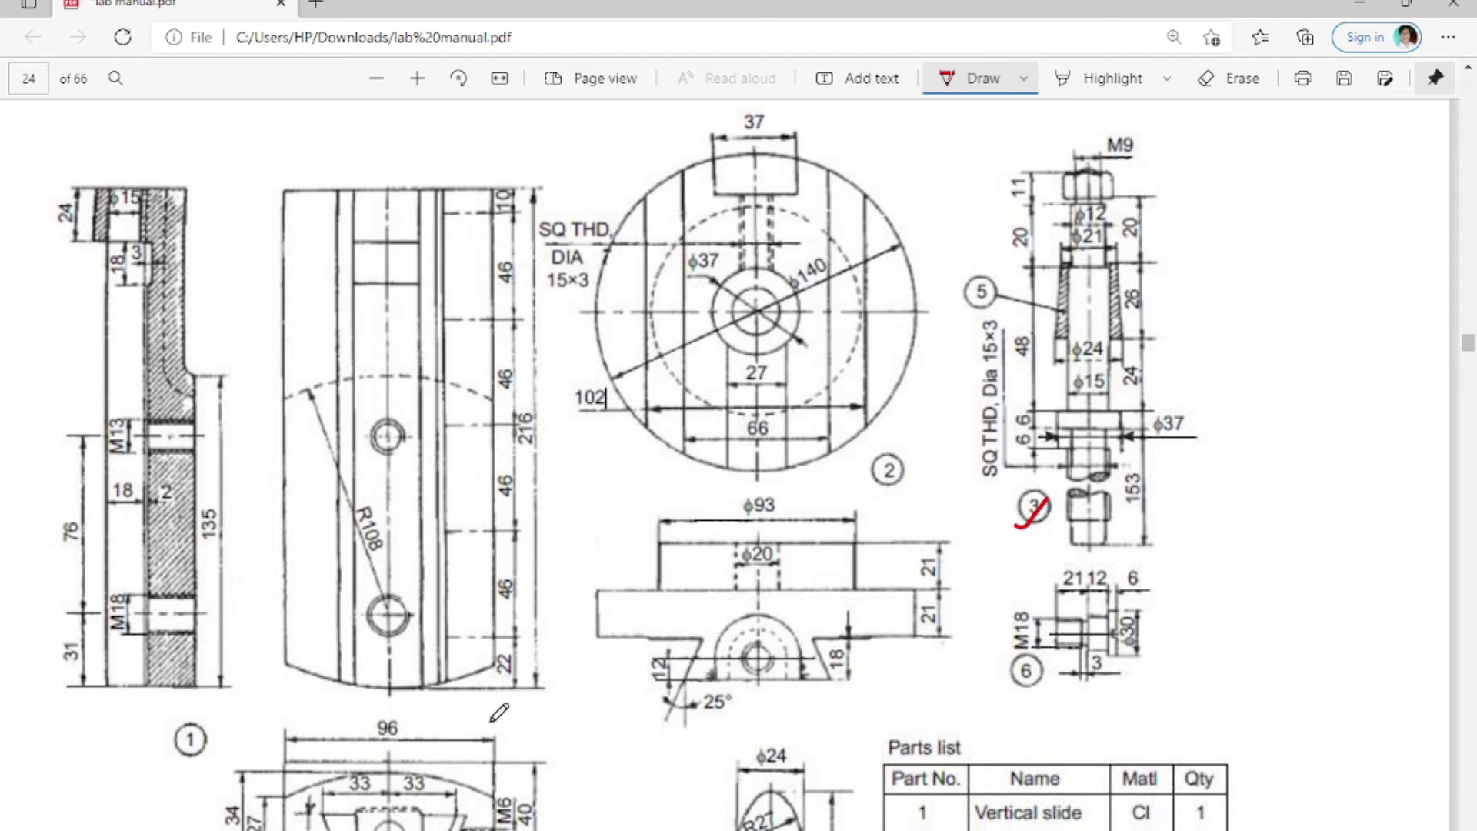
Switch from the lab manual PDF back to the FreeCAD sketch
key(alt+Tab)
End the 7.5 mm high line and drop a short line to 6 mm height
click(910, 373)
click(912, 451)
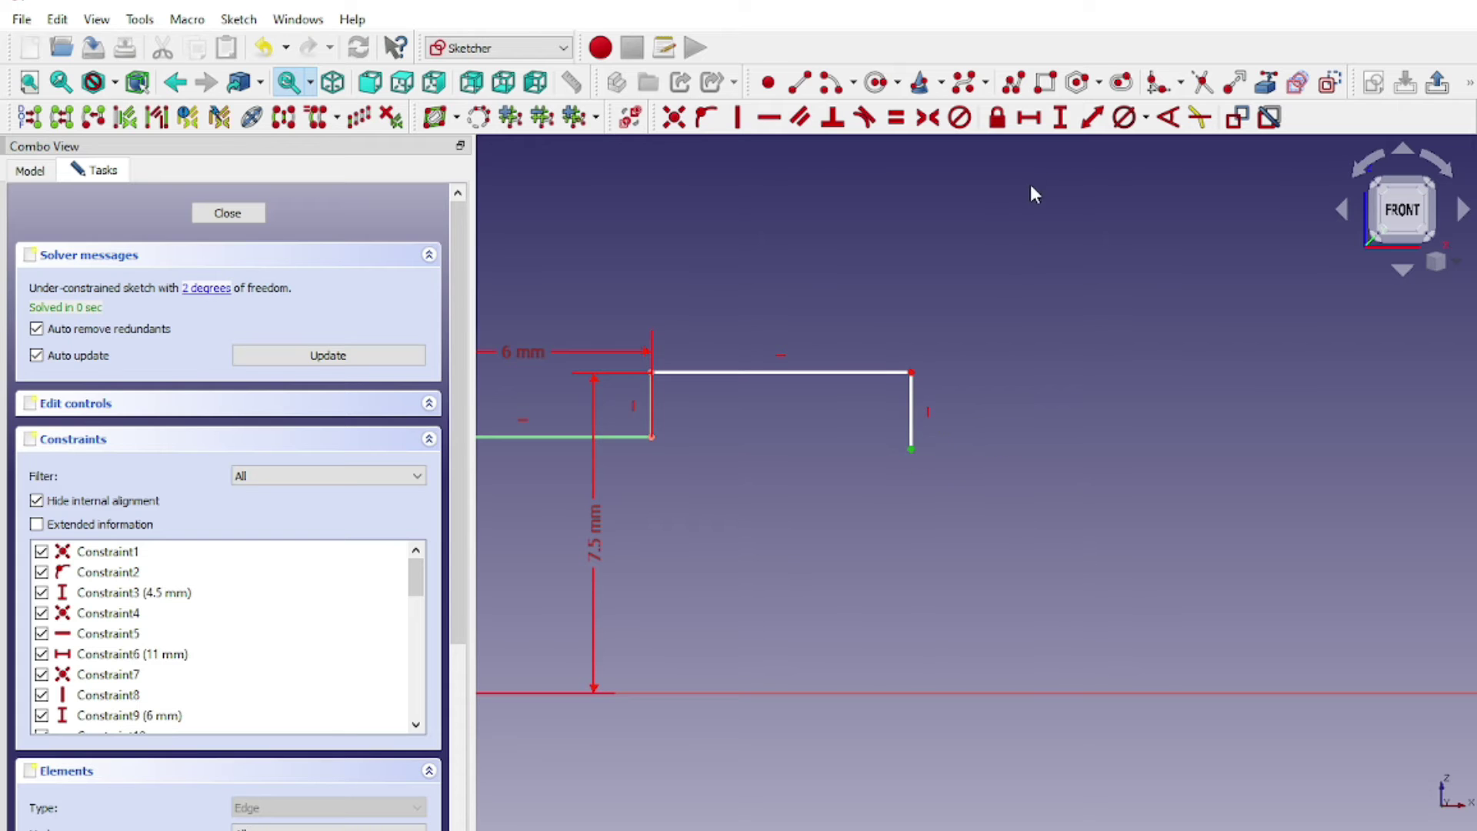
click(1060, 117)
key(Return)
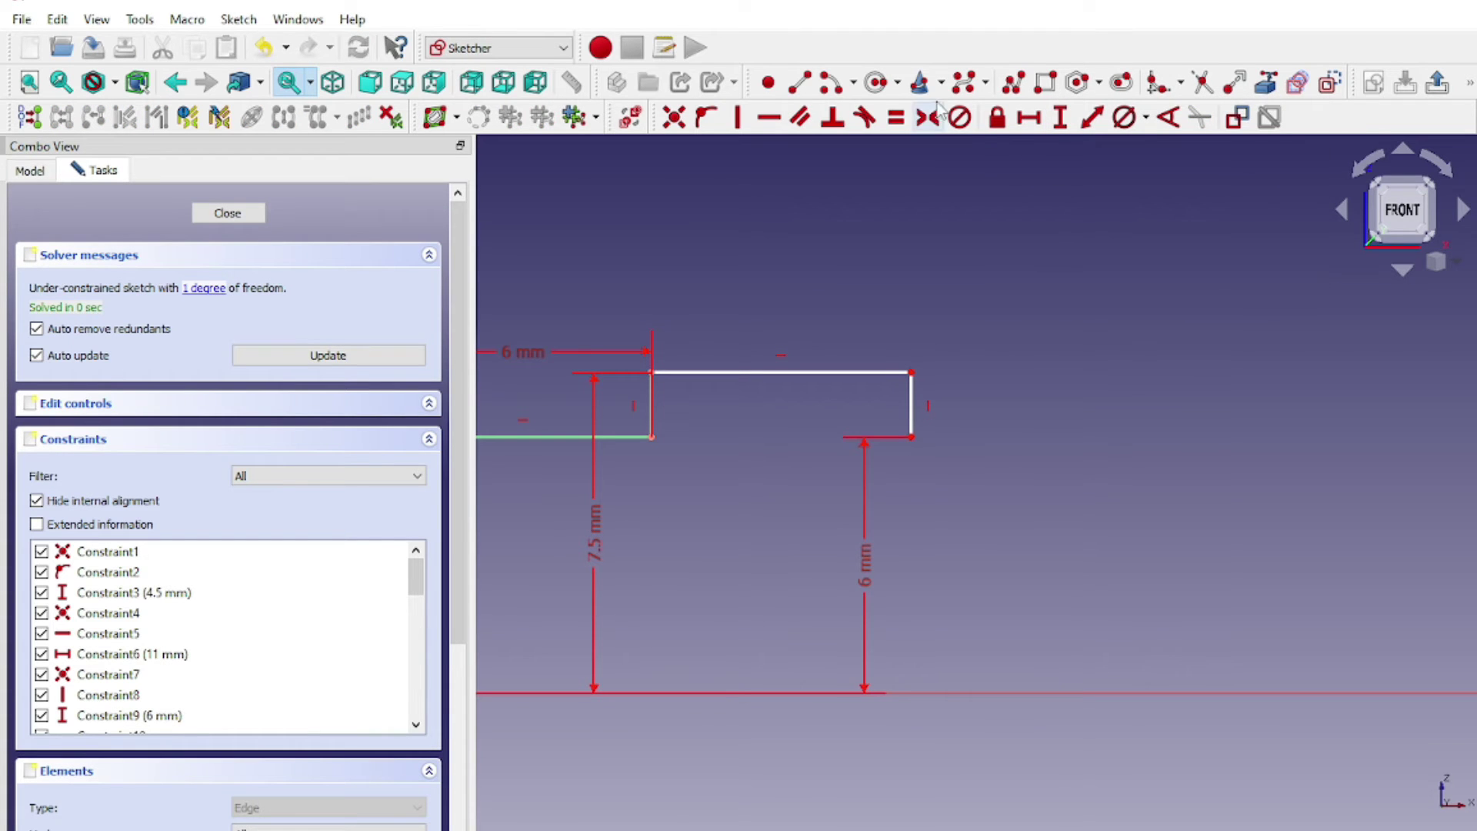
Run a 10 mm section down to the axis, then add a horizontal distance across the steps
click(1088, 433)
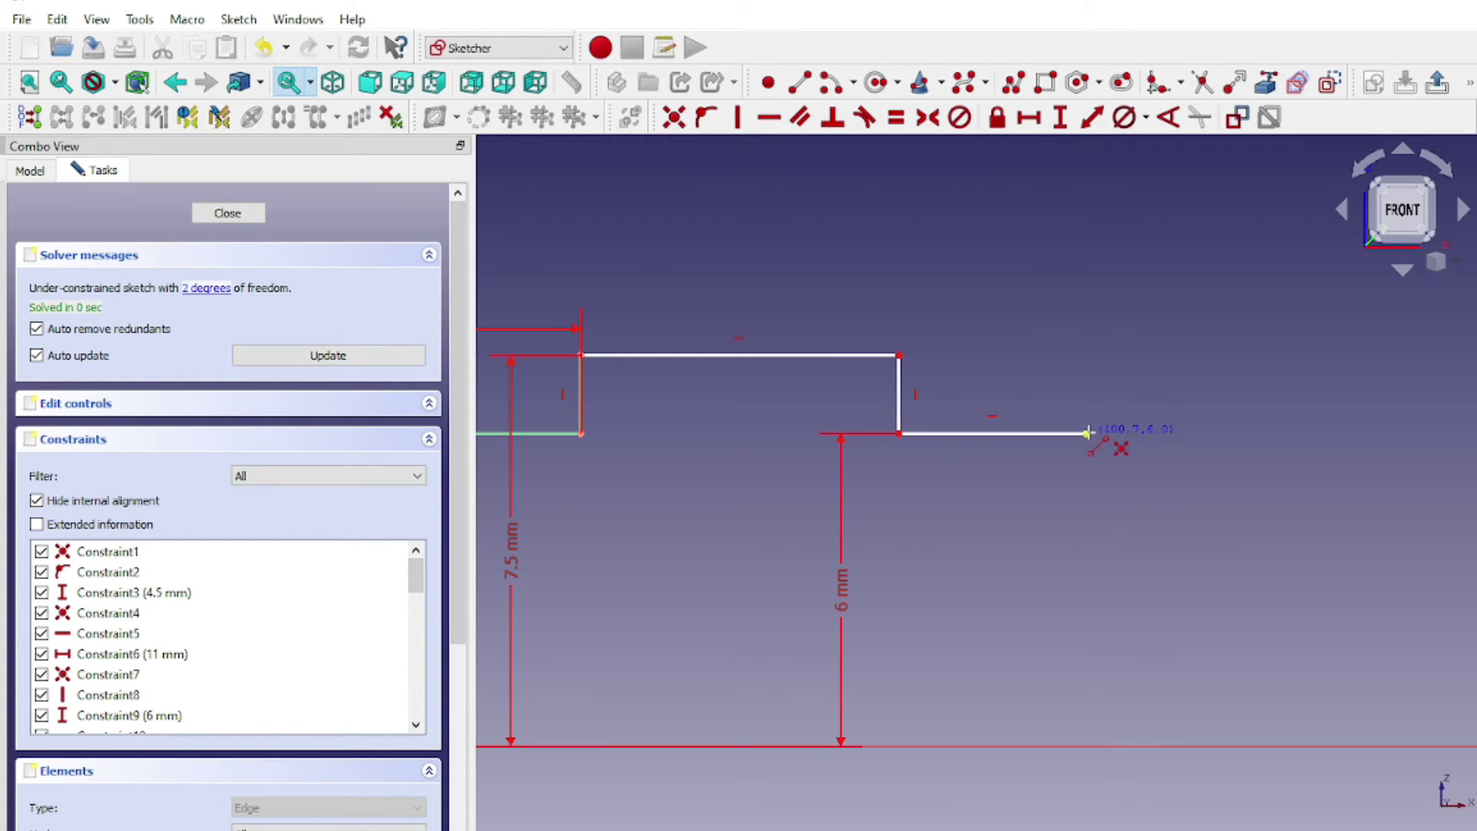
click(1085, 745)
right_click(1007, 655)
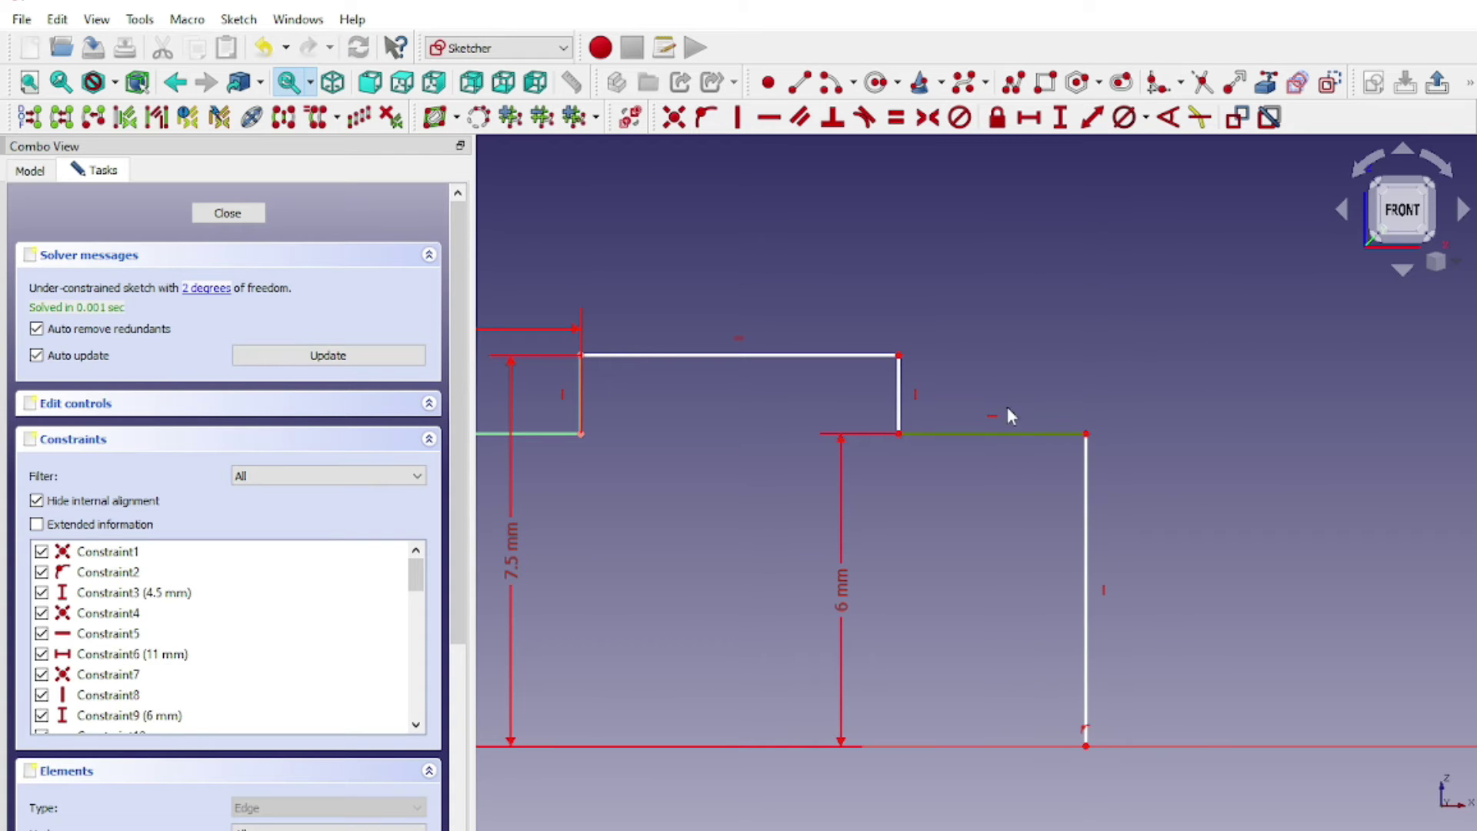
click(1026, 131)
key(Return)
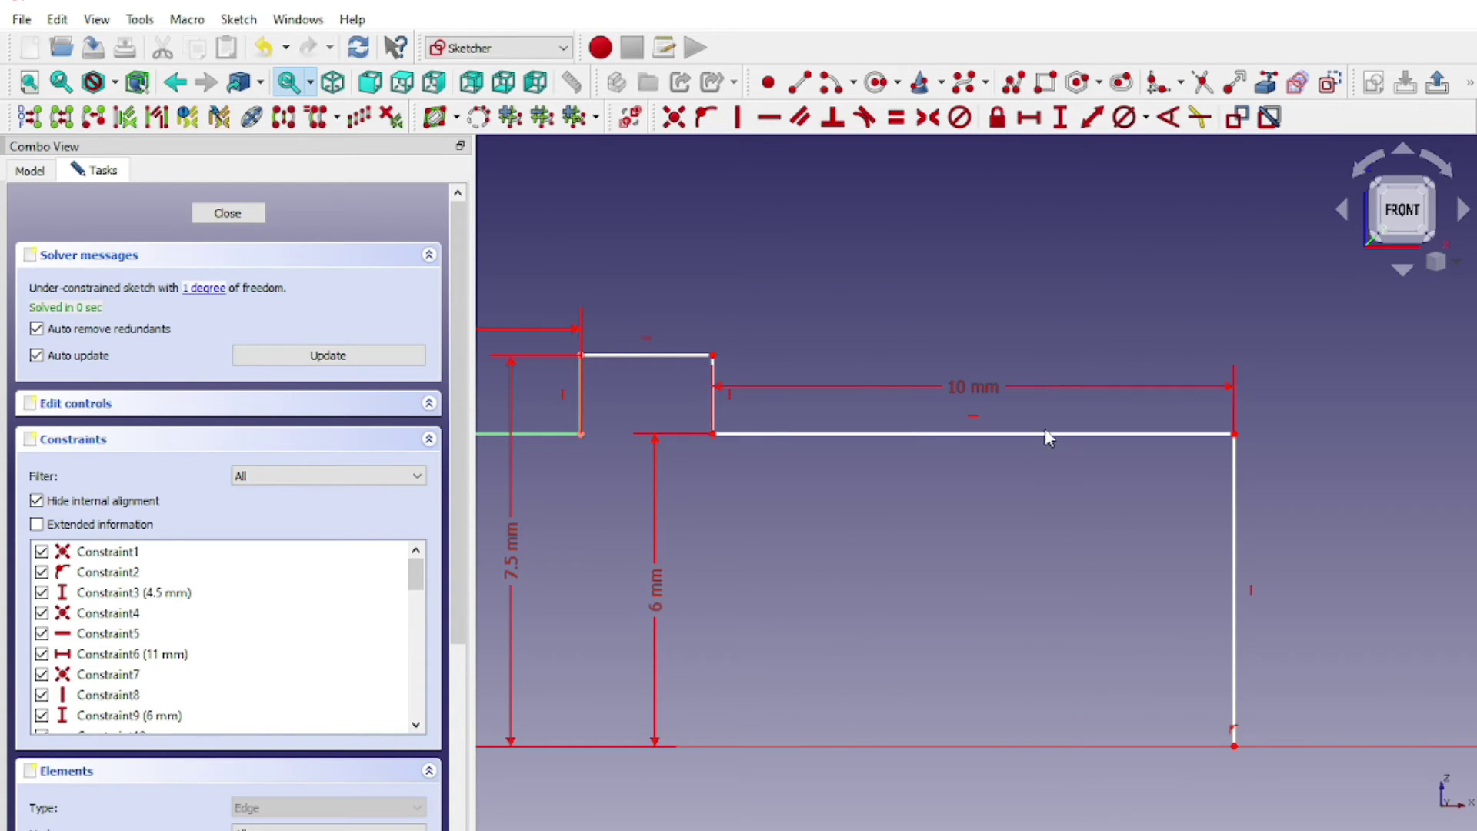
scroll(1244, 456, down, 3)
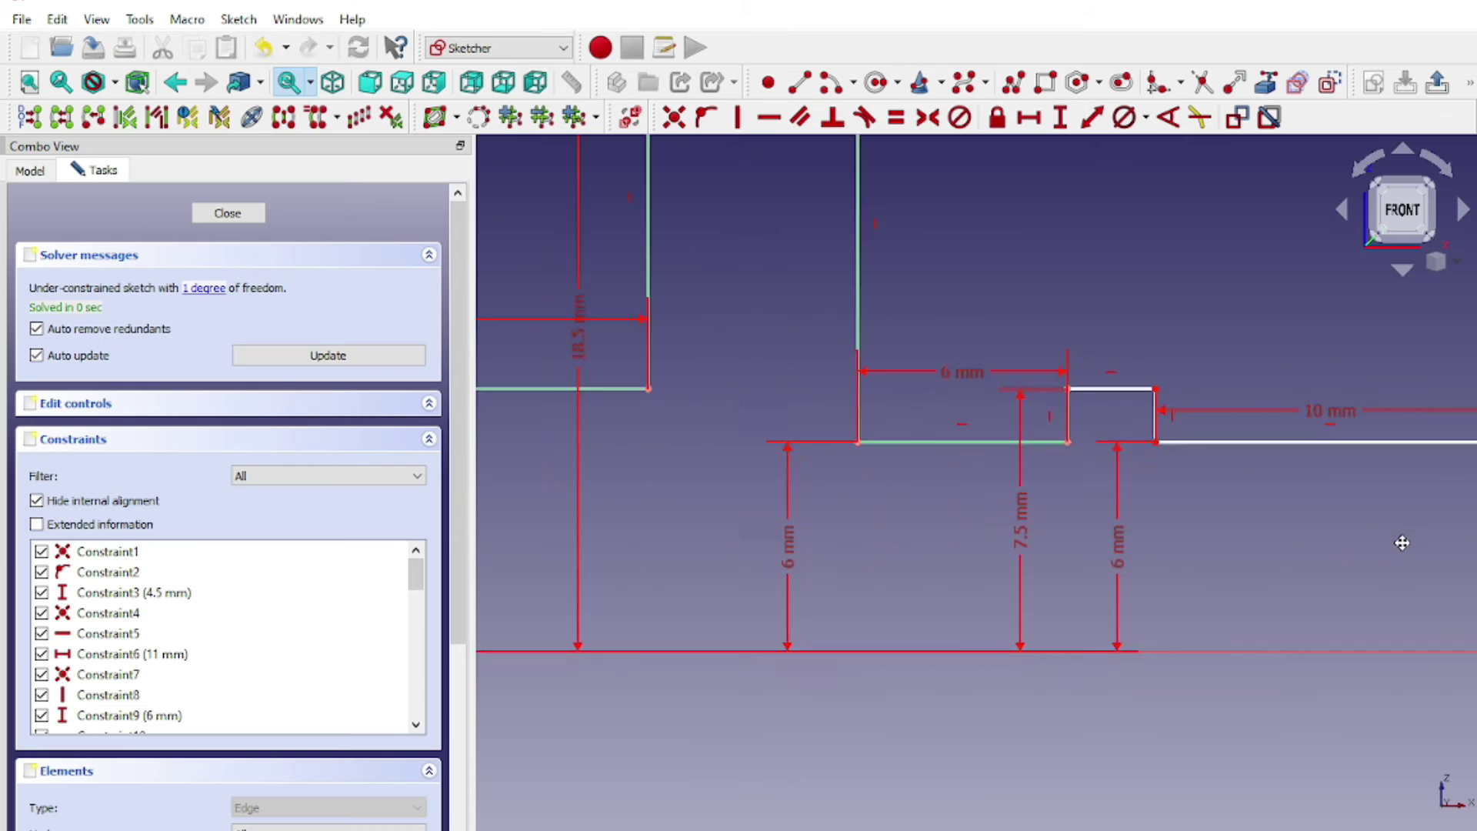
scroll(646, 608, down, 3)
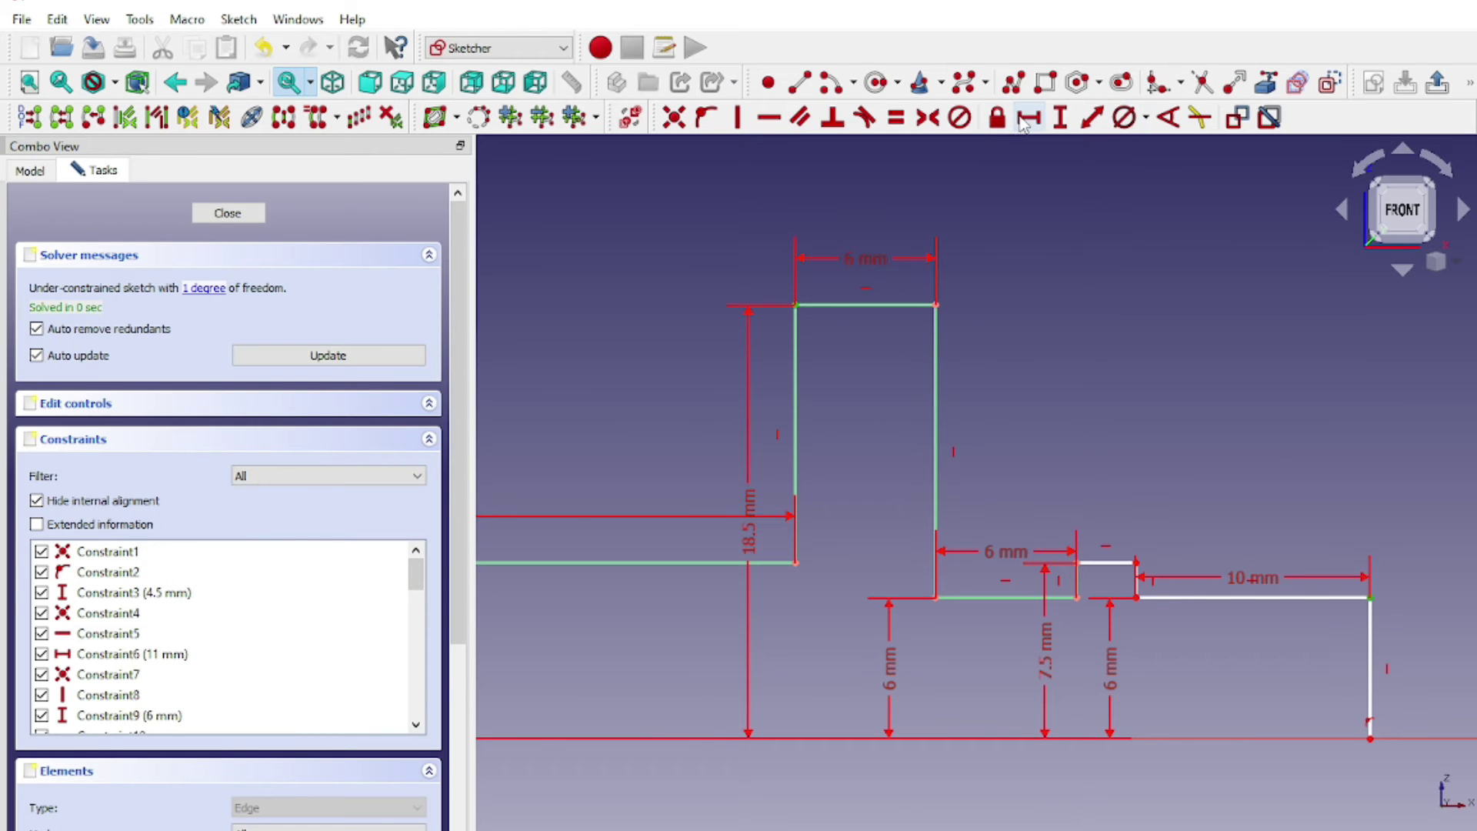
click(1029, 117)
Add a 24.5 mm horizontal distance constraint to the profile
text(24.5)
key(Return)
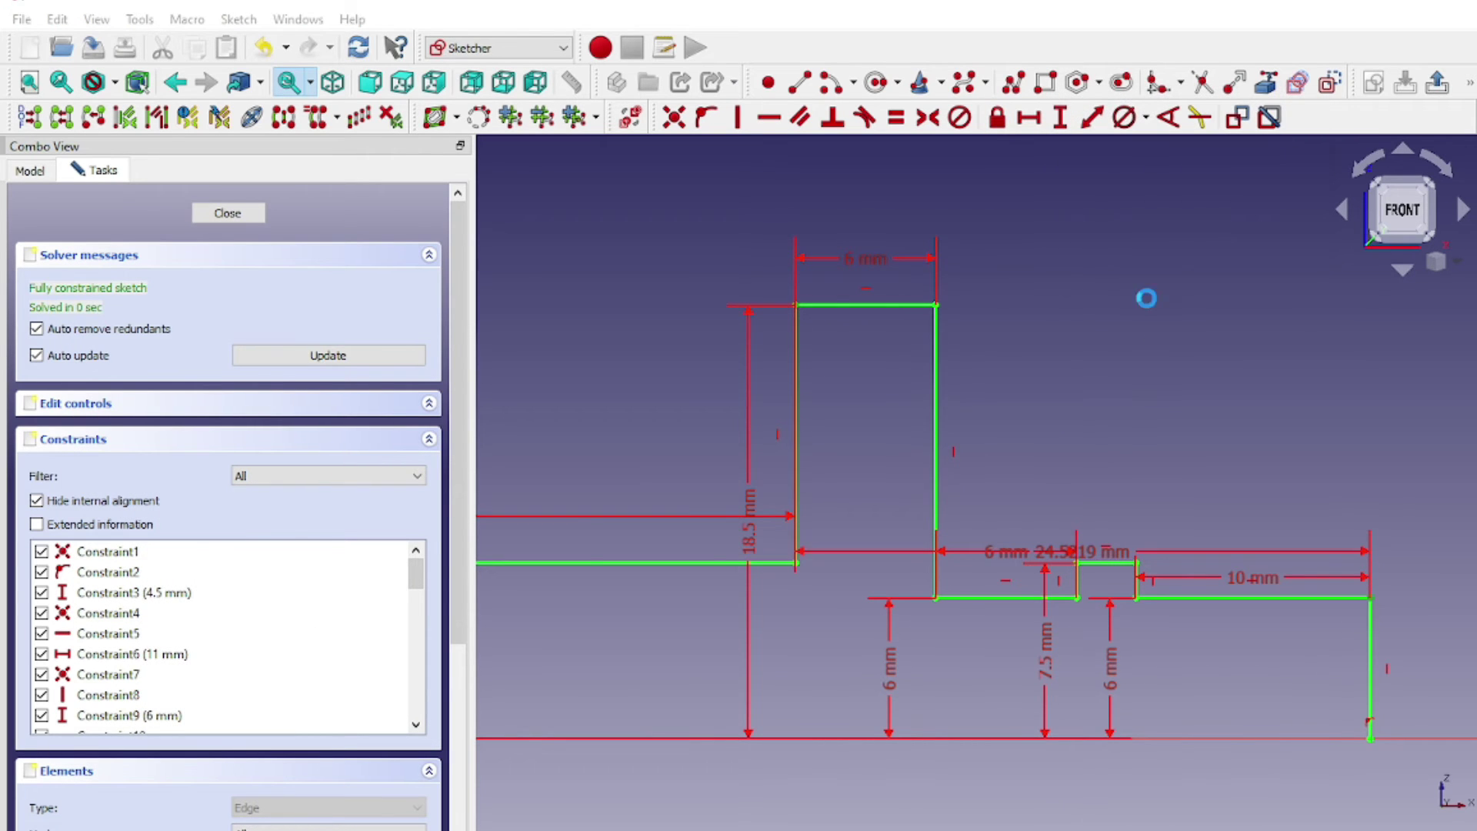
scroll(1154, 419, down, 2)
scroll(780, 383, down, 2)
scroll(1143, 471, down, 2)
scroll(1226, 495, up, 3)
scroll(996, 438, up, 2)
scroll(979, 408, up, 2)
scroll(913, 431, up, 2)
scroll(979, 527, up, 1)
scroll(767, 440, up, 3)
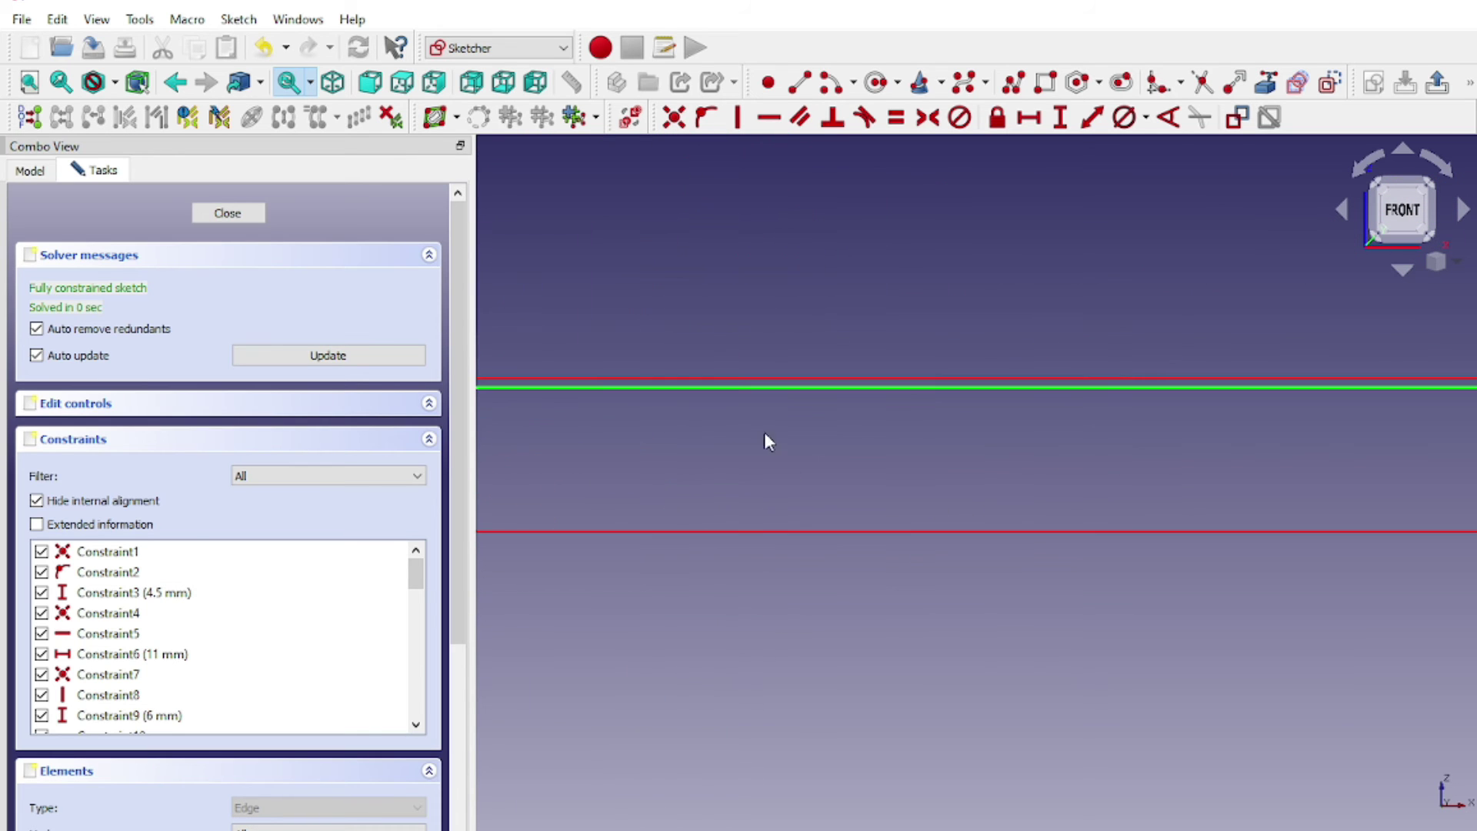
scroll(1246, 466, down, 2)
scroll(715, 438, down, 2)
scroll(723, 443, down, 2)
scroll(723, 449, down, 2)
scroll(875, 454, down, 3)
scroll(431, 230, up, 2)
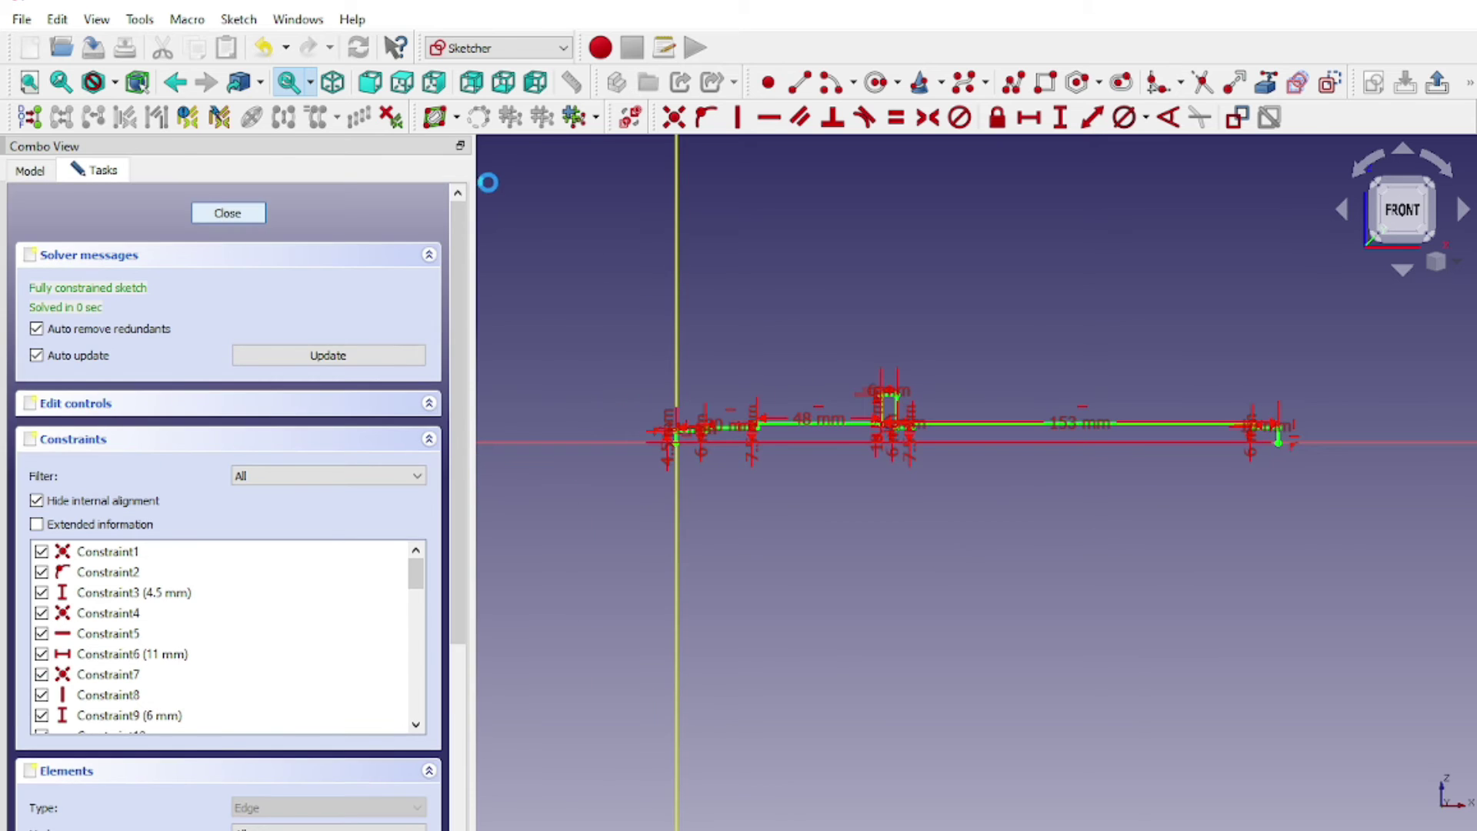
Draw the closing line along the axis to close the profile
double_click(202, 318)
scroll(900, 411, up, 2)
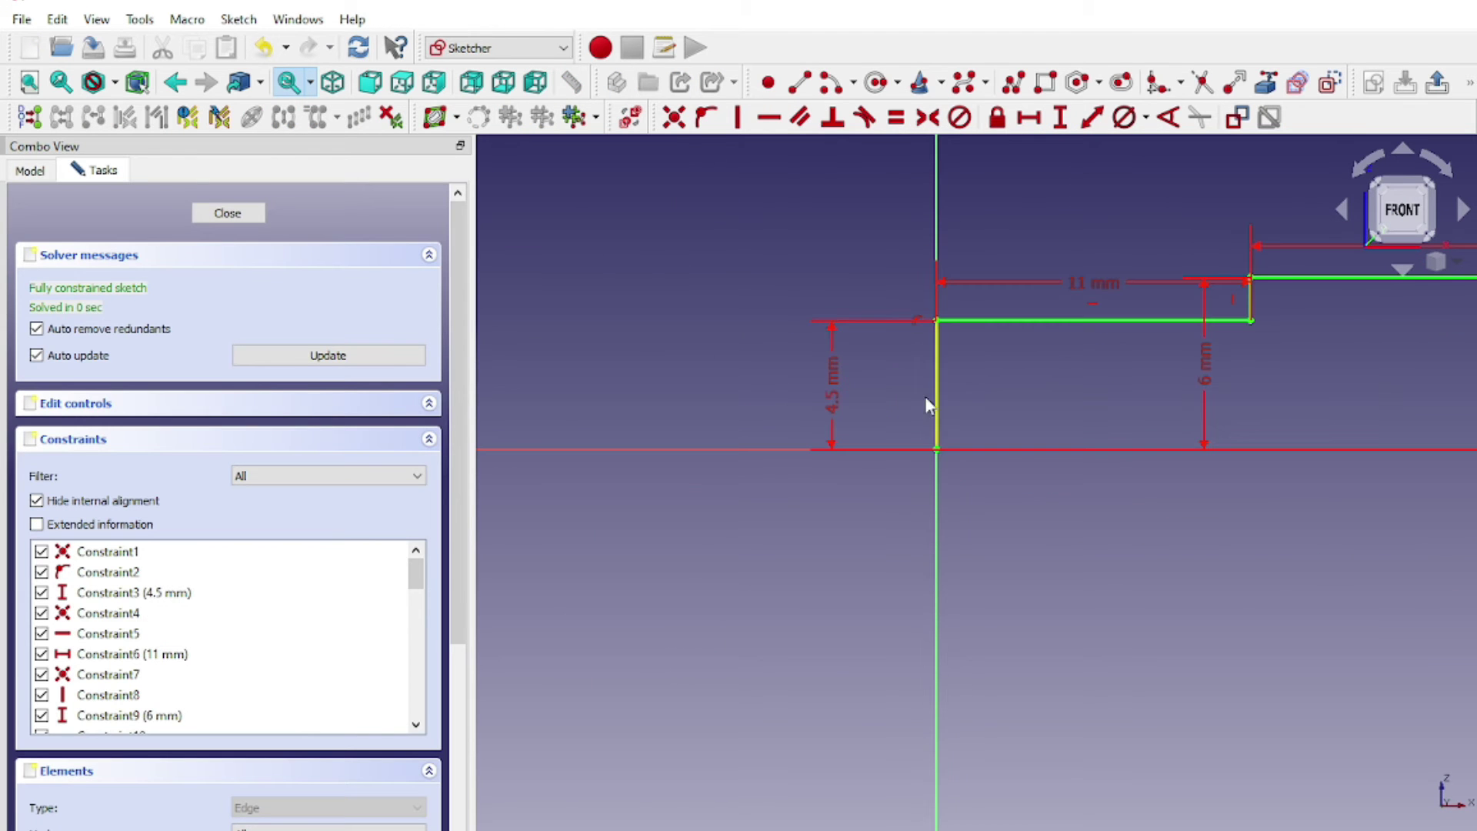
scroll(935, 461, up, 2)
middle_drag(940, 485, 433, 420)
scroll(1285, 528, down, 3)
scroll(916, 452, up, 2)
scroll(979, 412, up, 2)
scroll(988, 458, up, 2)
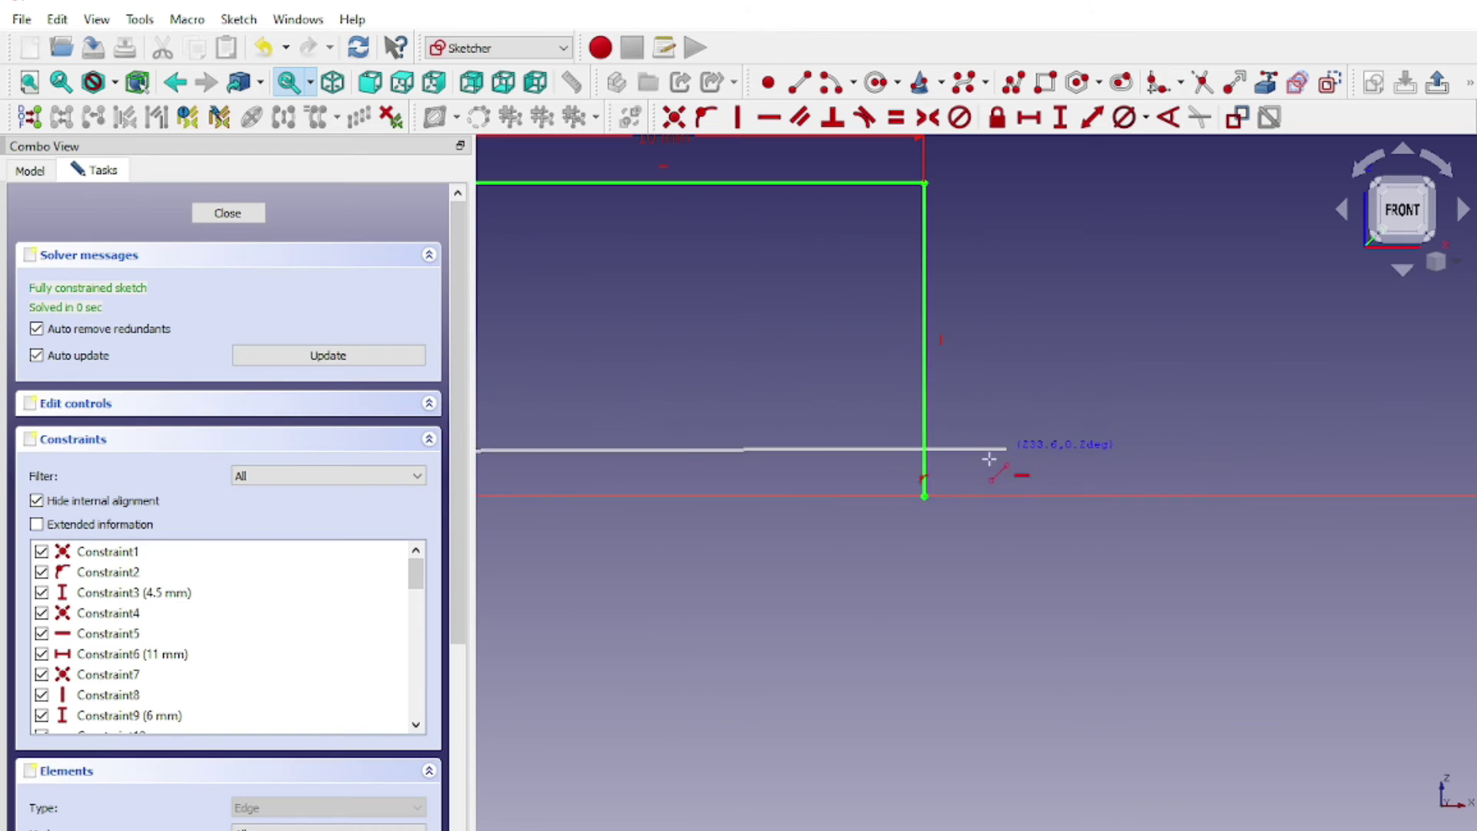
click(920, 500)
scroll(885, 407, down, 1)
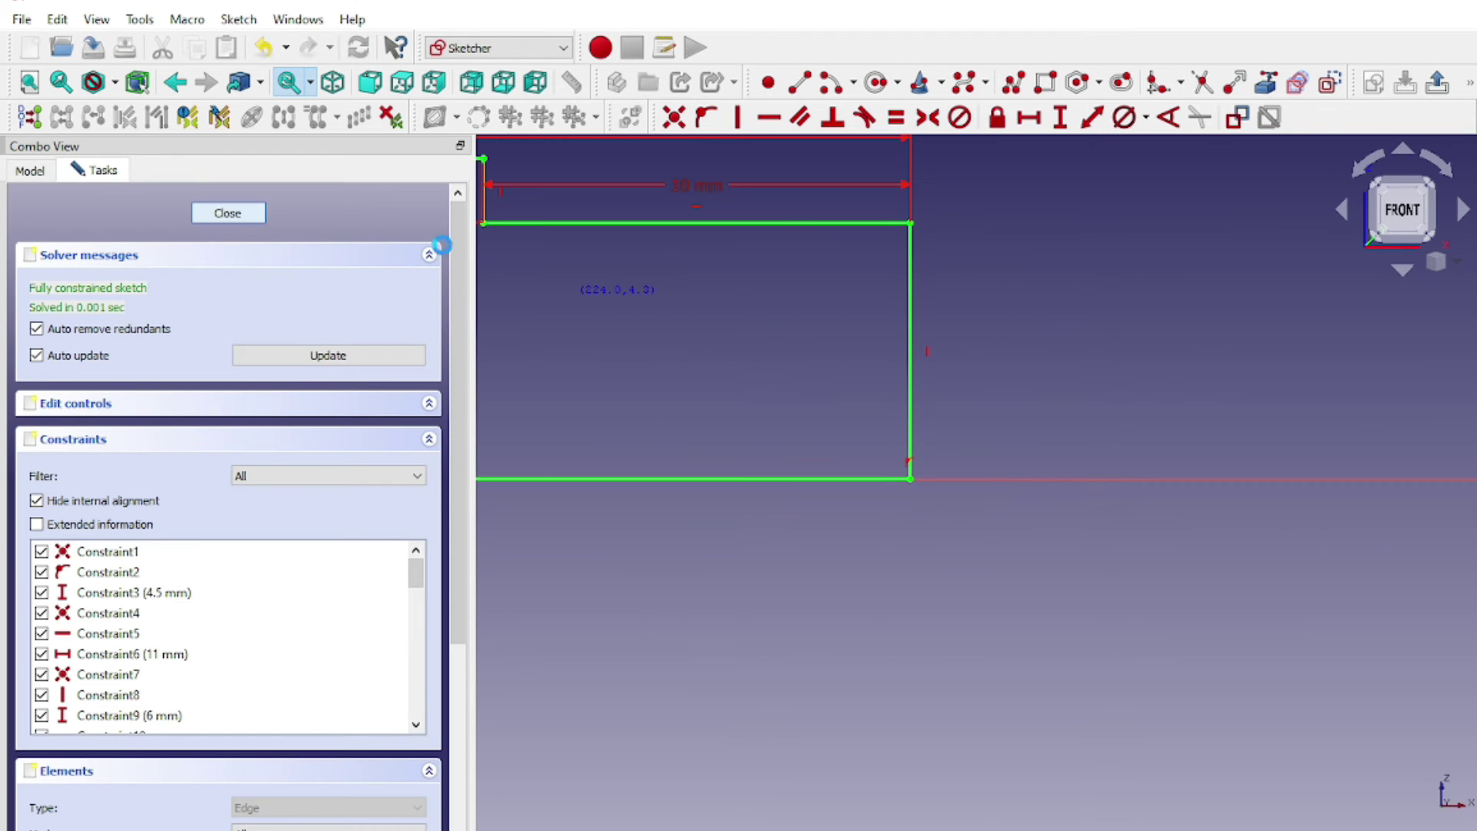
Revolve the profile 360° around the base X axis into the stepped shaft
click(428, 117)
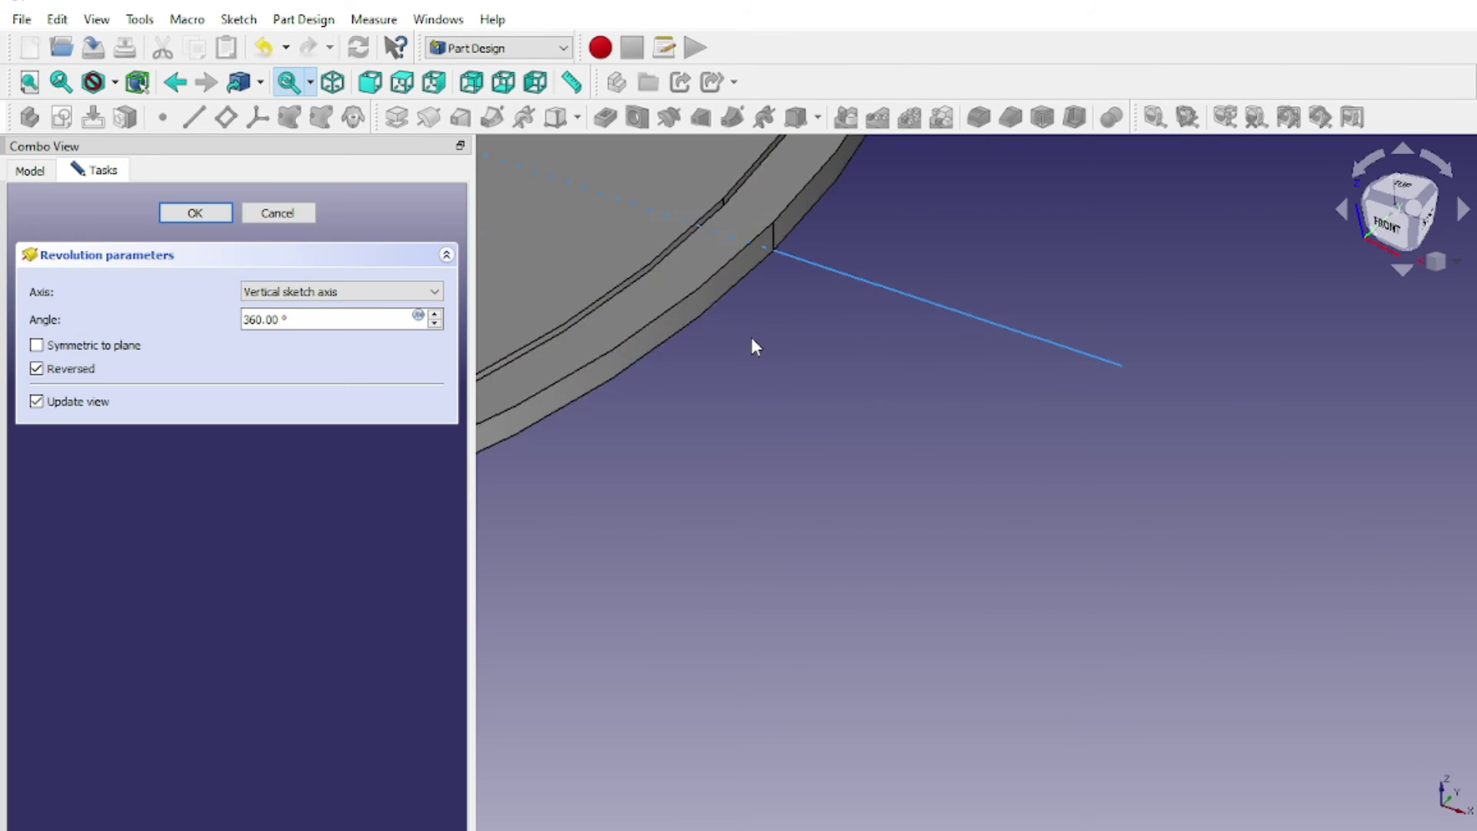
click(323, 292)
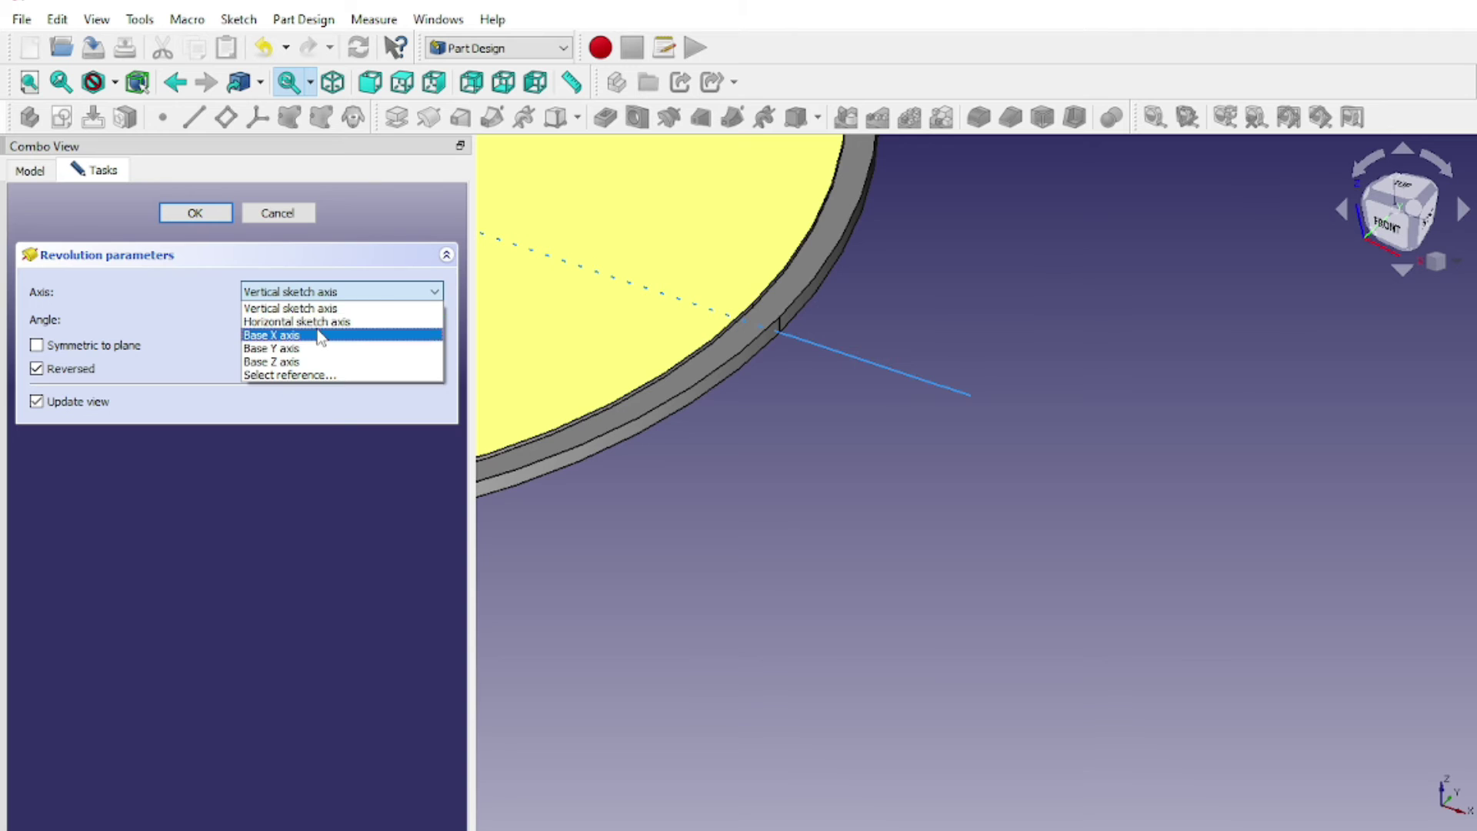
click(320, 335)
scroll(721, 339, up, 2)
scroll(881, 365, up, 2)
scroll(851, 462, down, 3)
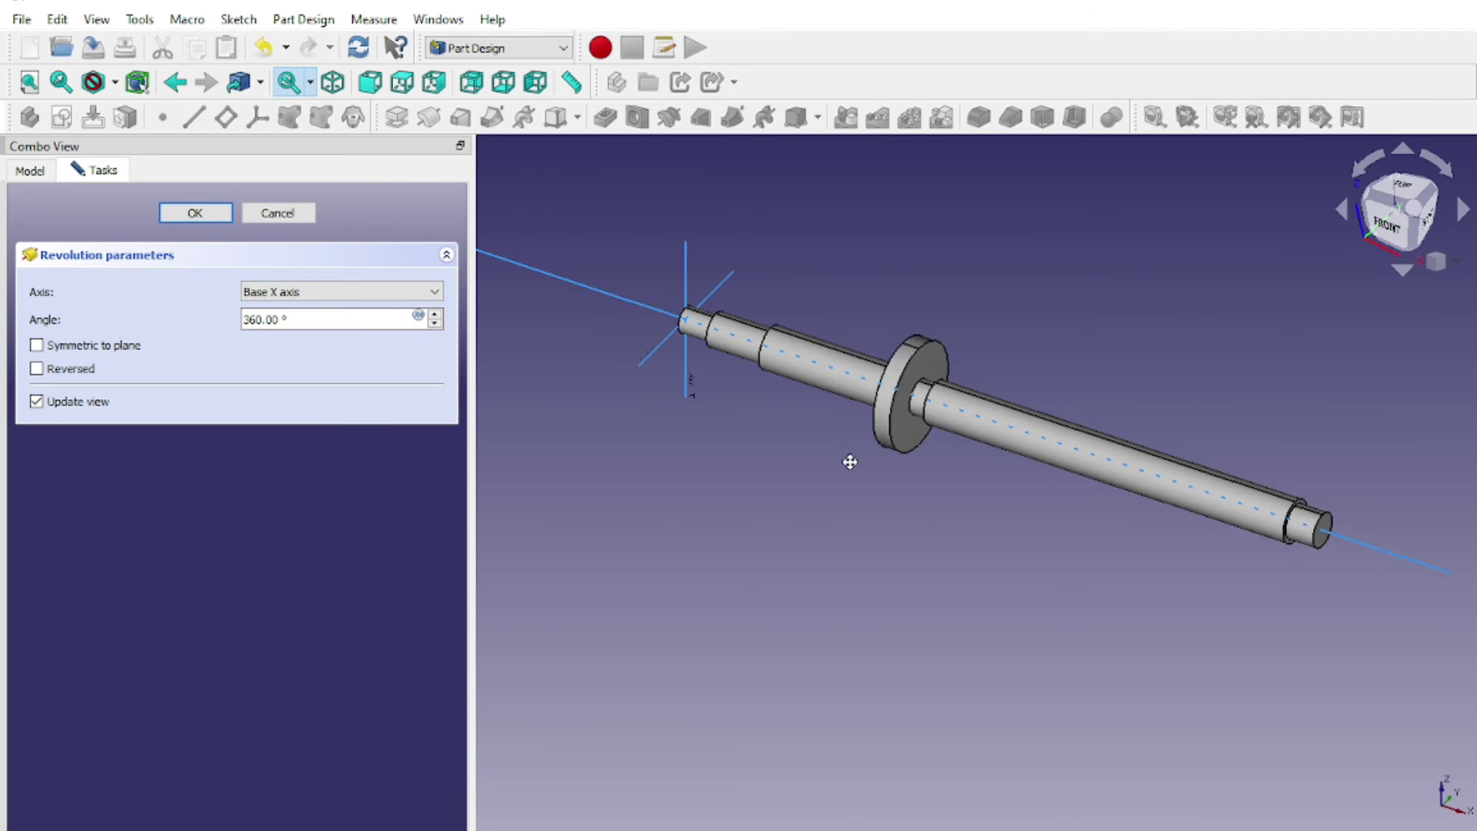
scroll(760, 411, up, 3)
click(188, 215)
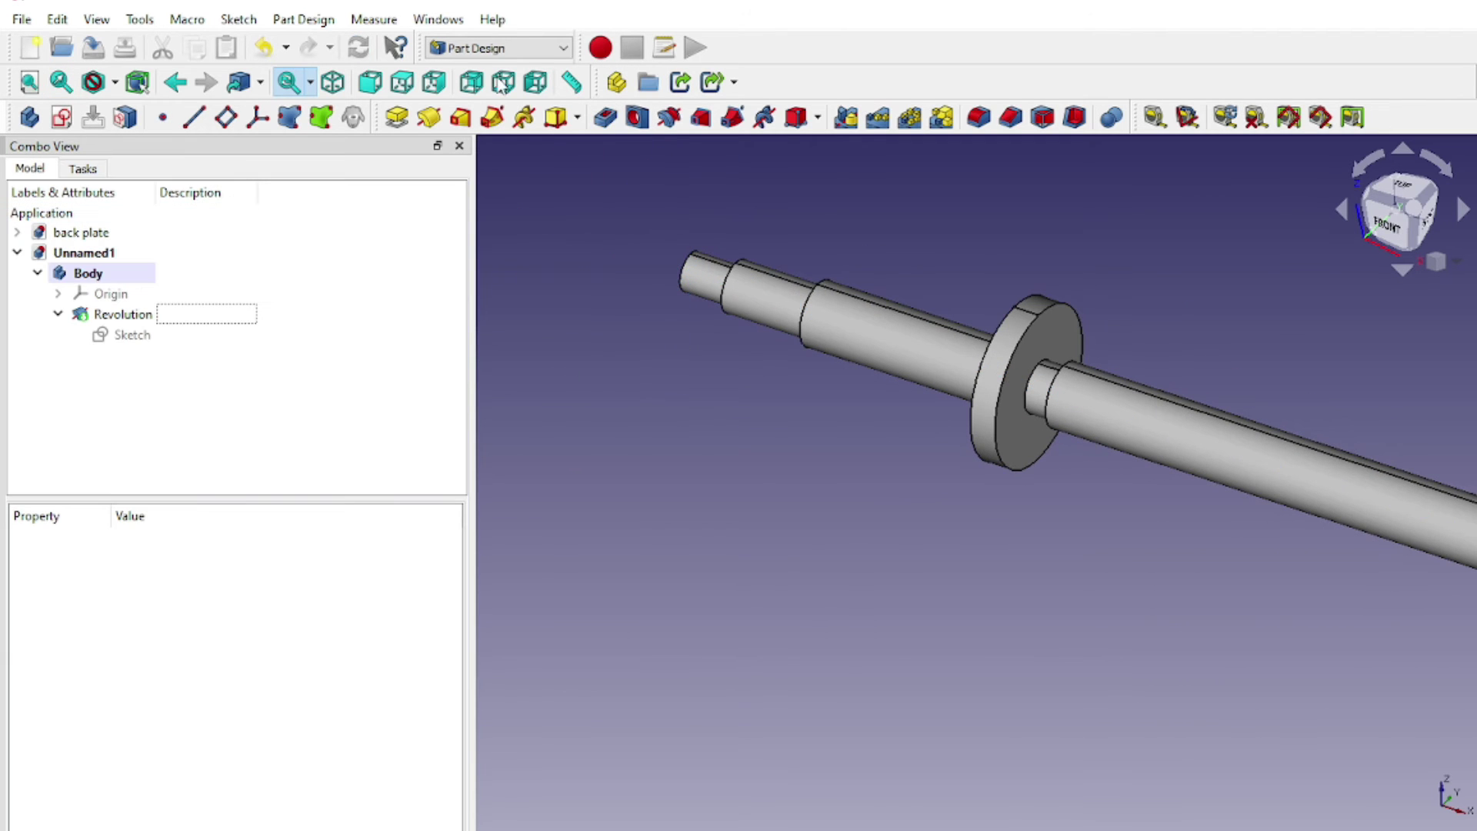
Start a new sketch on the XY plane
scroll(741, 468, down, 2)
middle_drag(738, 487, 670, 487)
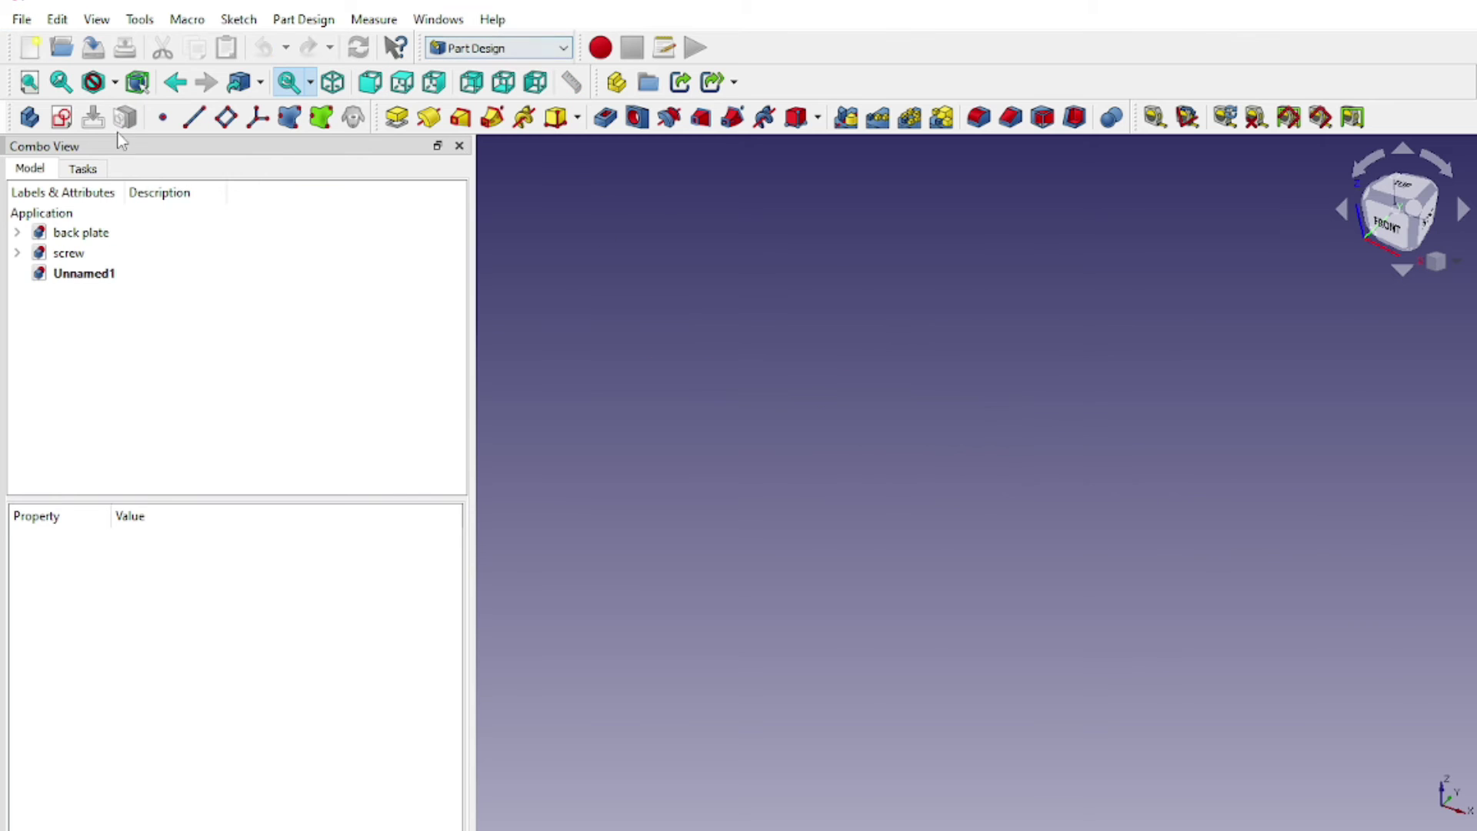
click(62, 117)
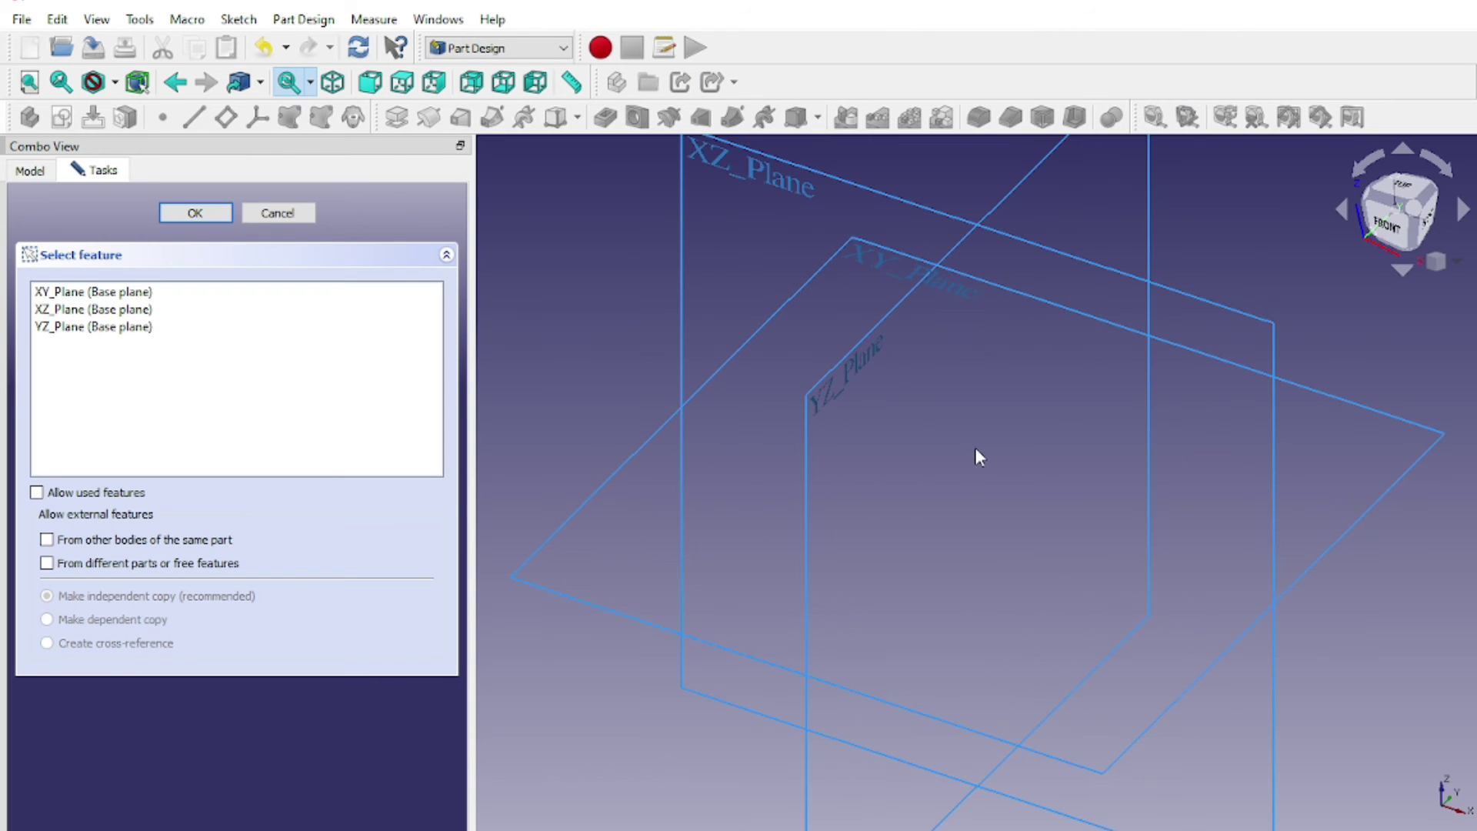
click(740, 340)
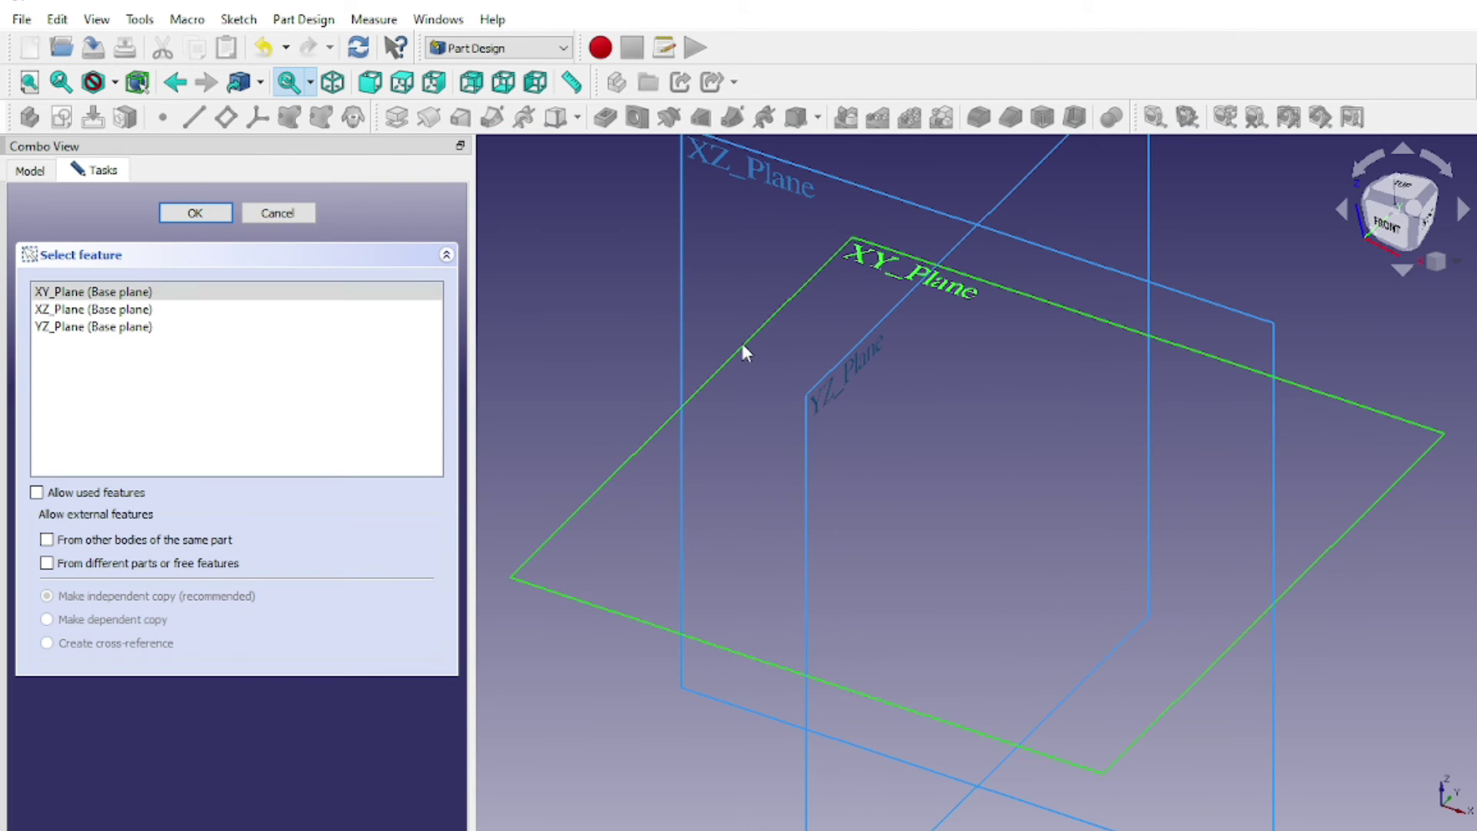
click(195, 214)
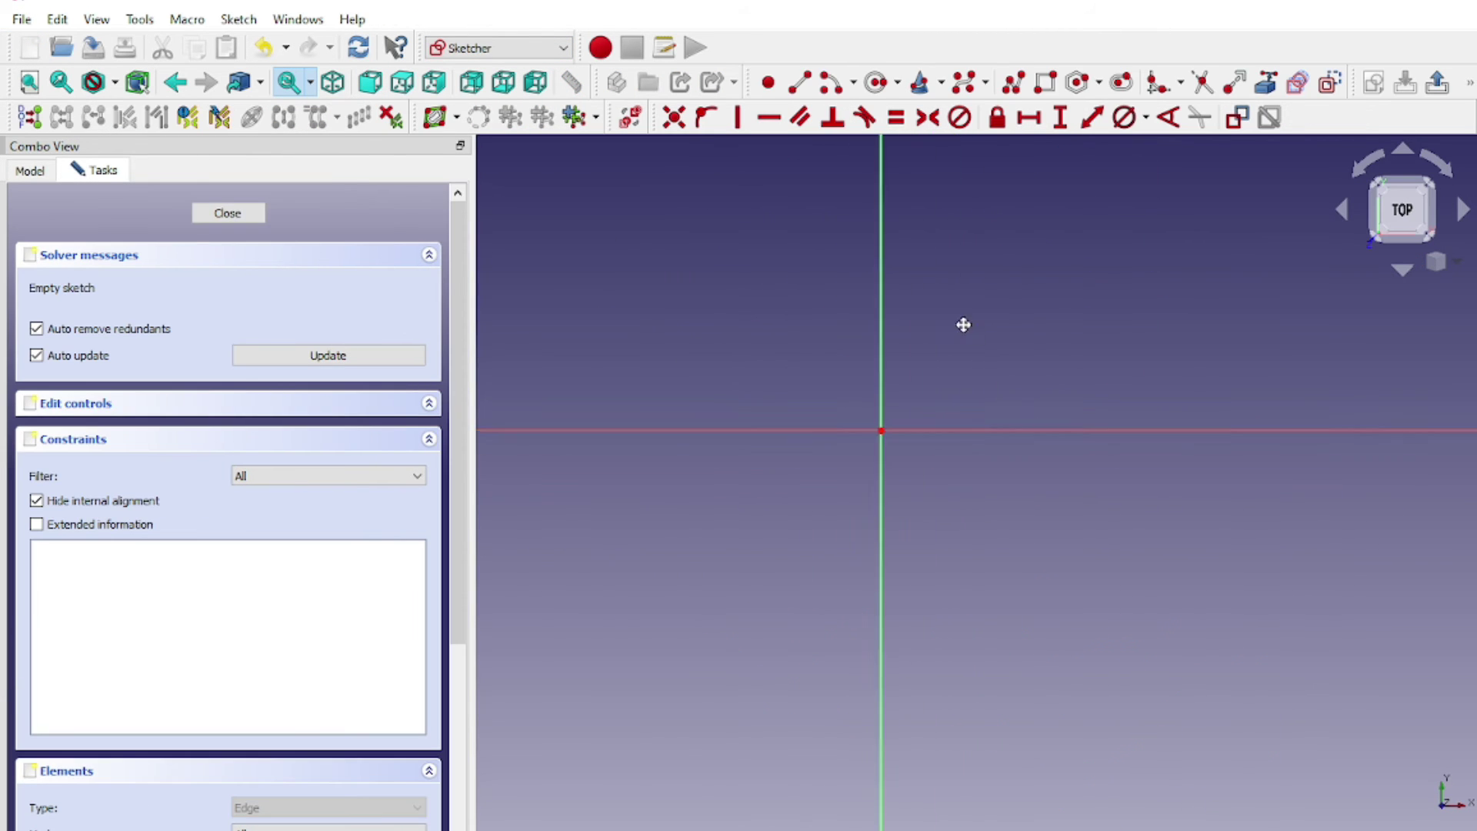
Draw a hexagon centred on the origin, 20 mm between opposite corners
key(g)
key(6)
click(880, 428)
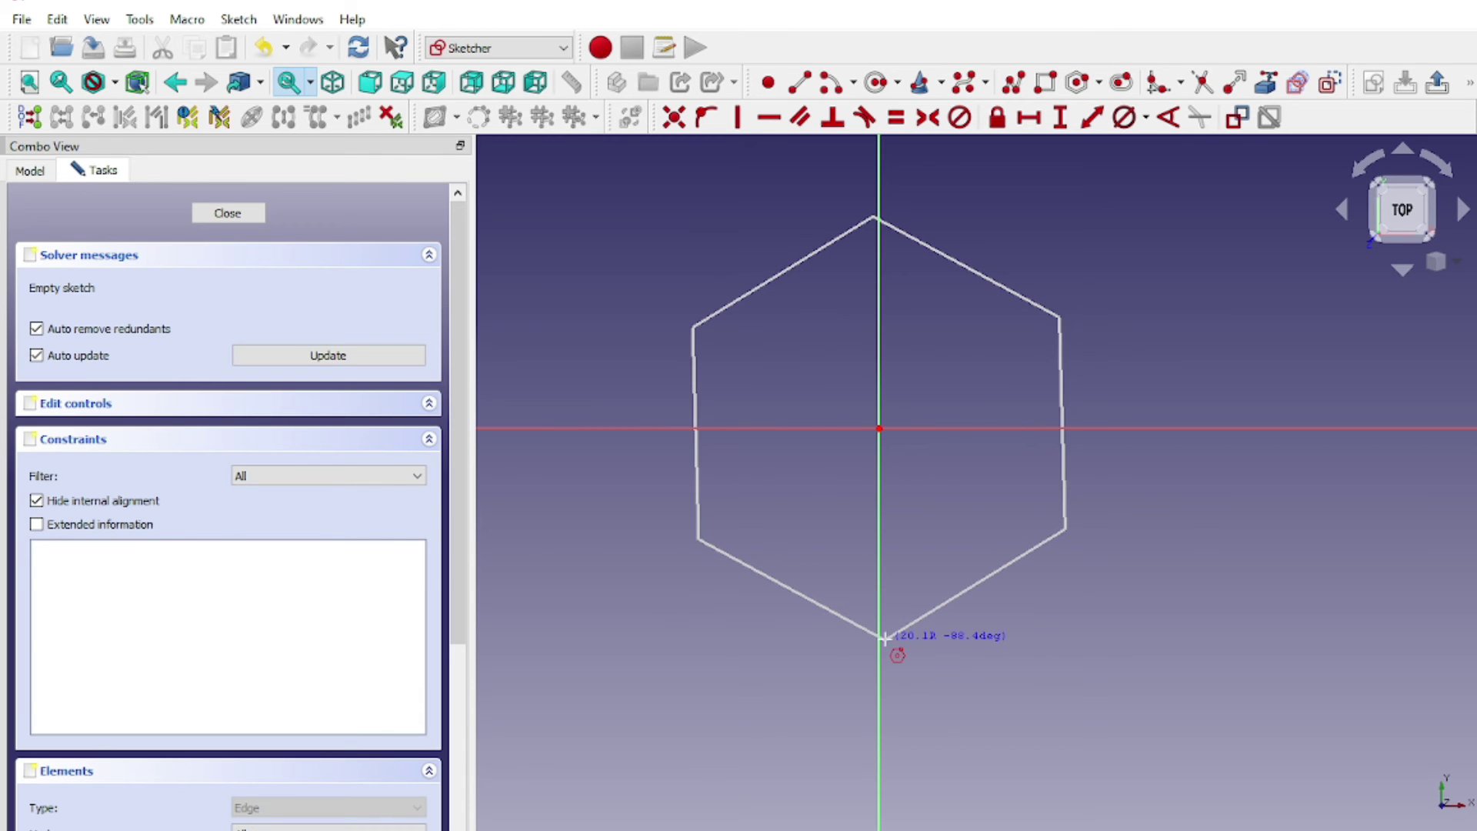
click(901, 608)
click(881, 216)
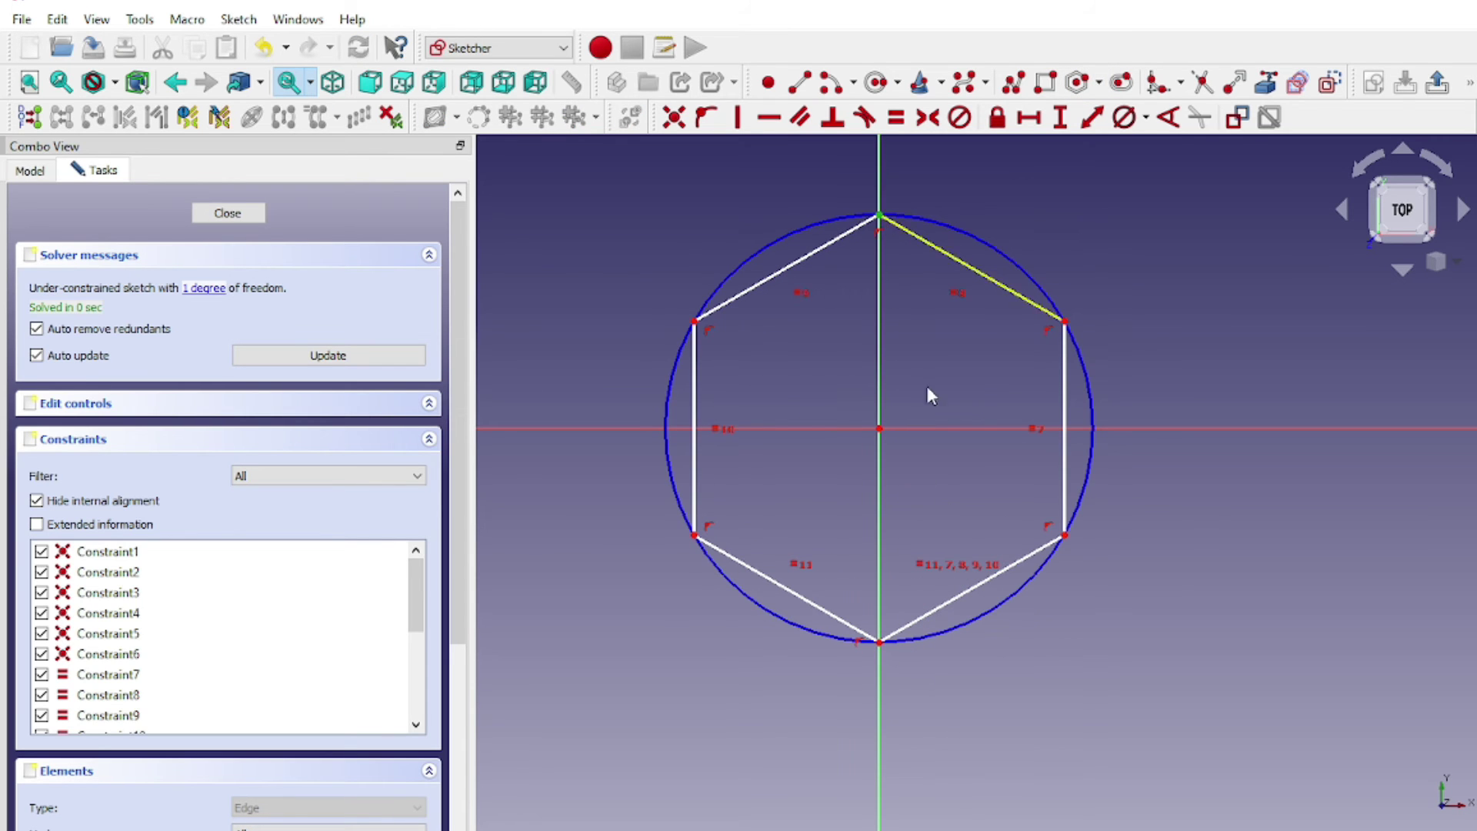
click(1060, 118)
text(20)
click(1189, 241)
scroll(847, 438, up, 4)
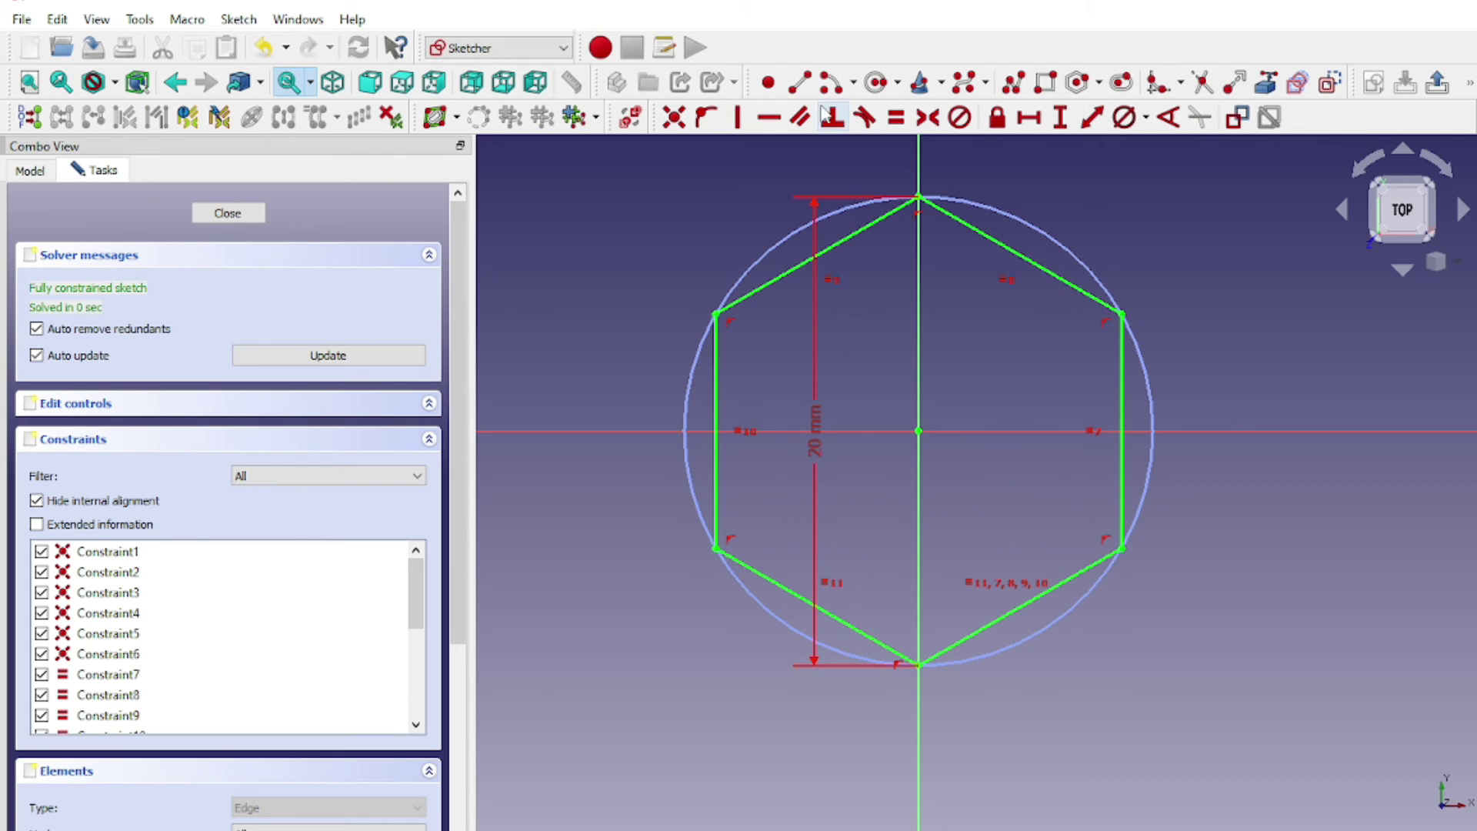
Add a 9 mm diameter circle at the origin for the bore
click(876, 83)
click(918, 431)
click(992, 506)
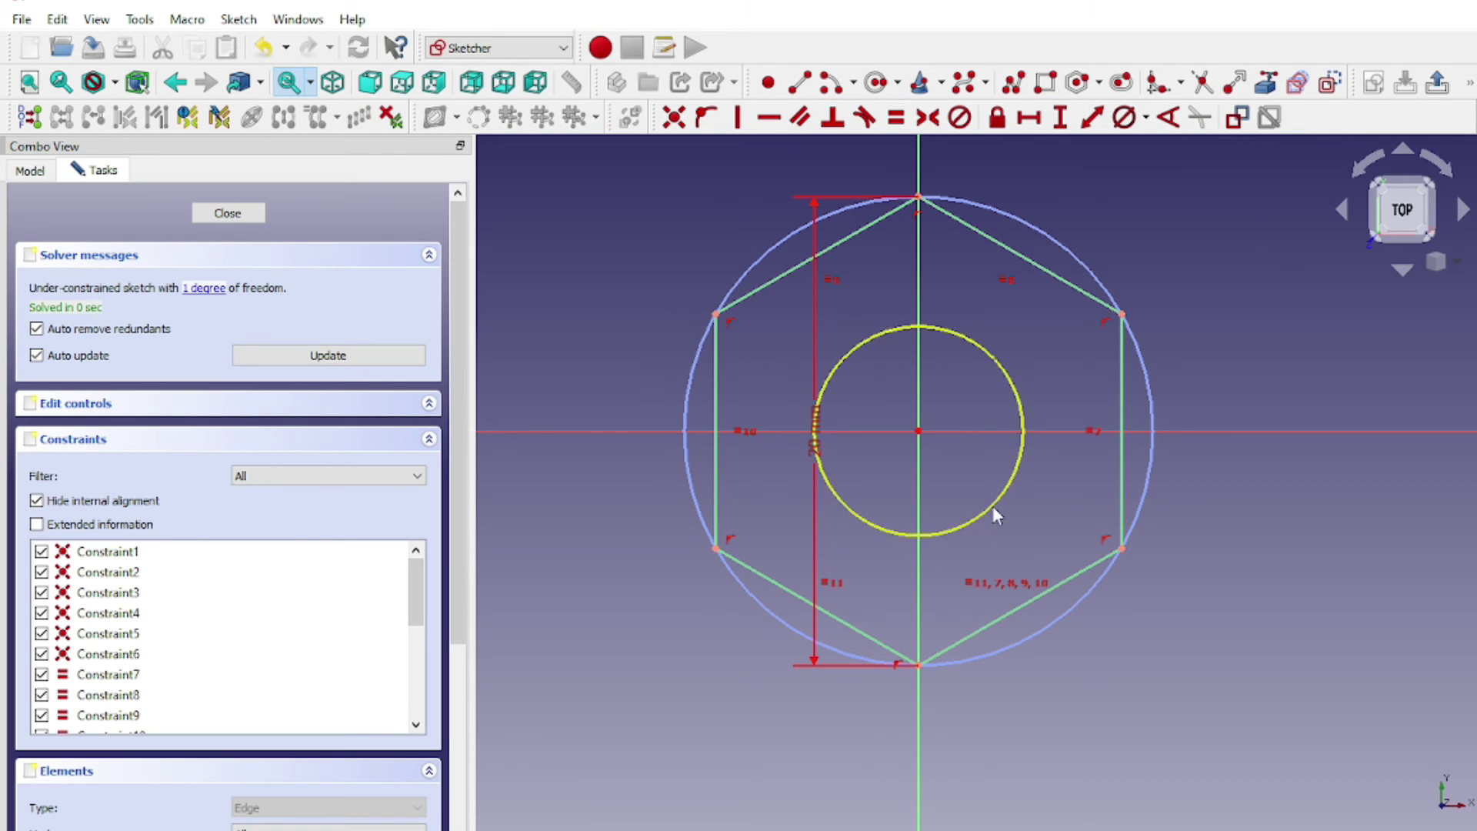
click(1124, 117)
text(9)
key(Return)
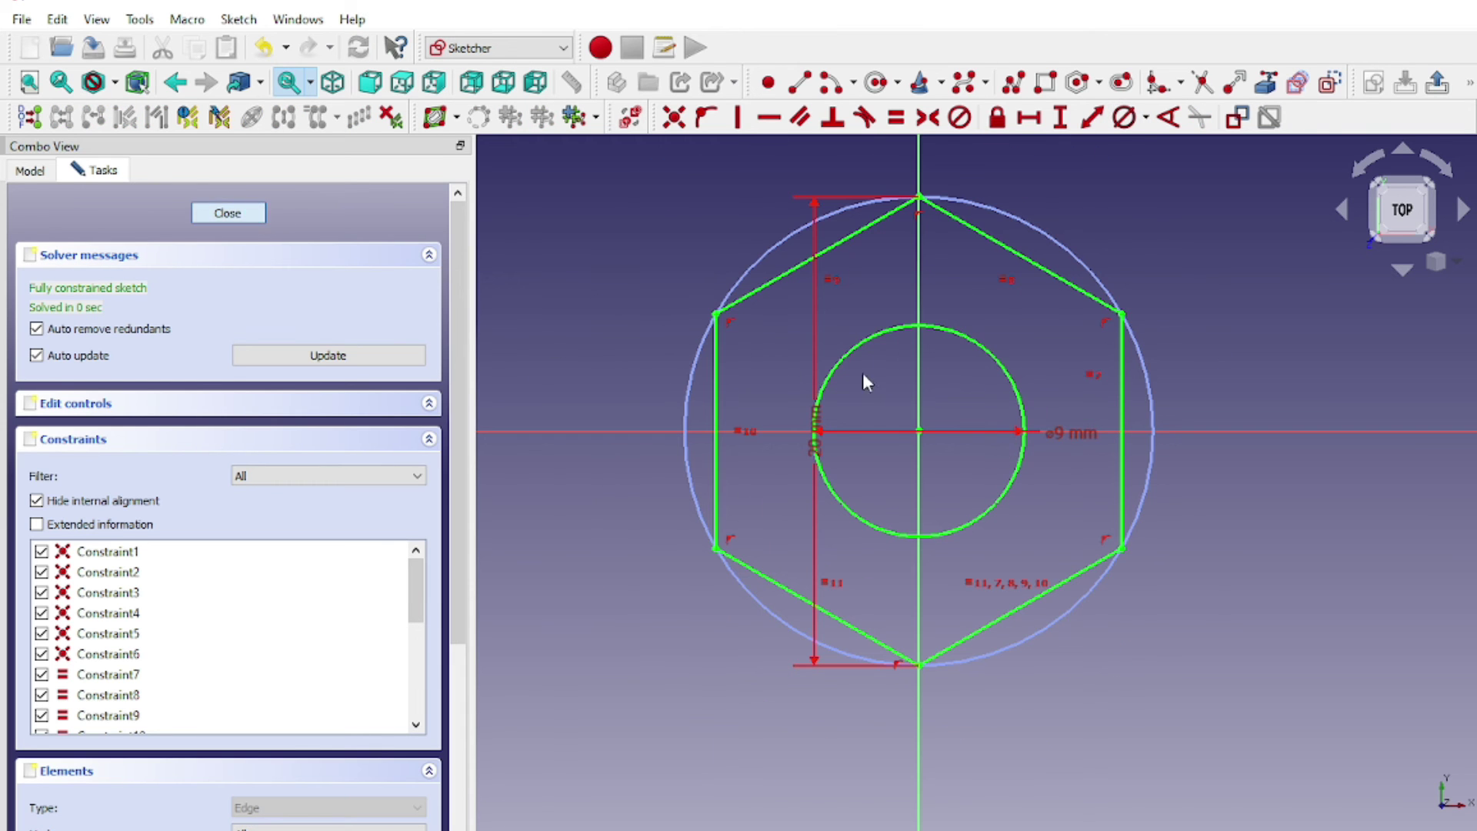
Pad the sketch 10 mm symmetric to the plane and begin a new sketch
click(396, 117)
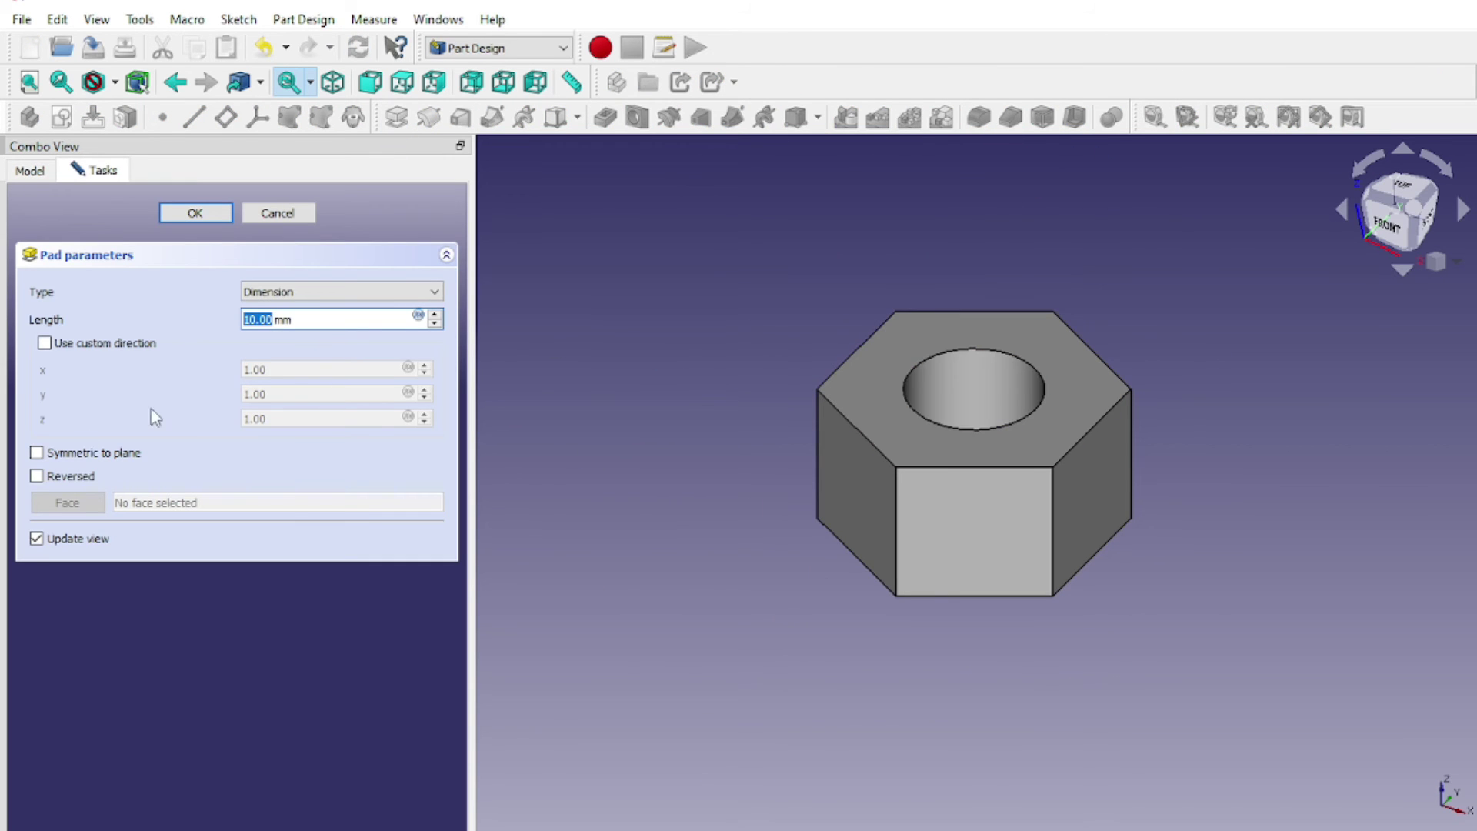
click(37, 453)
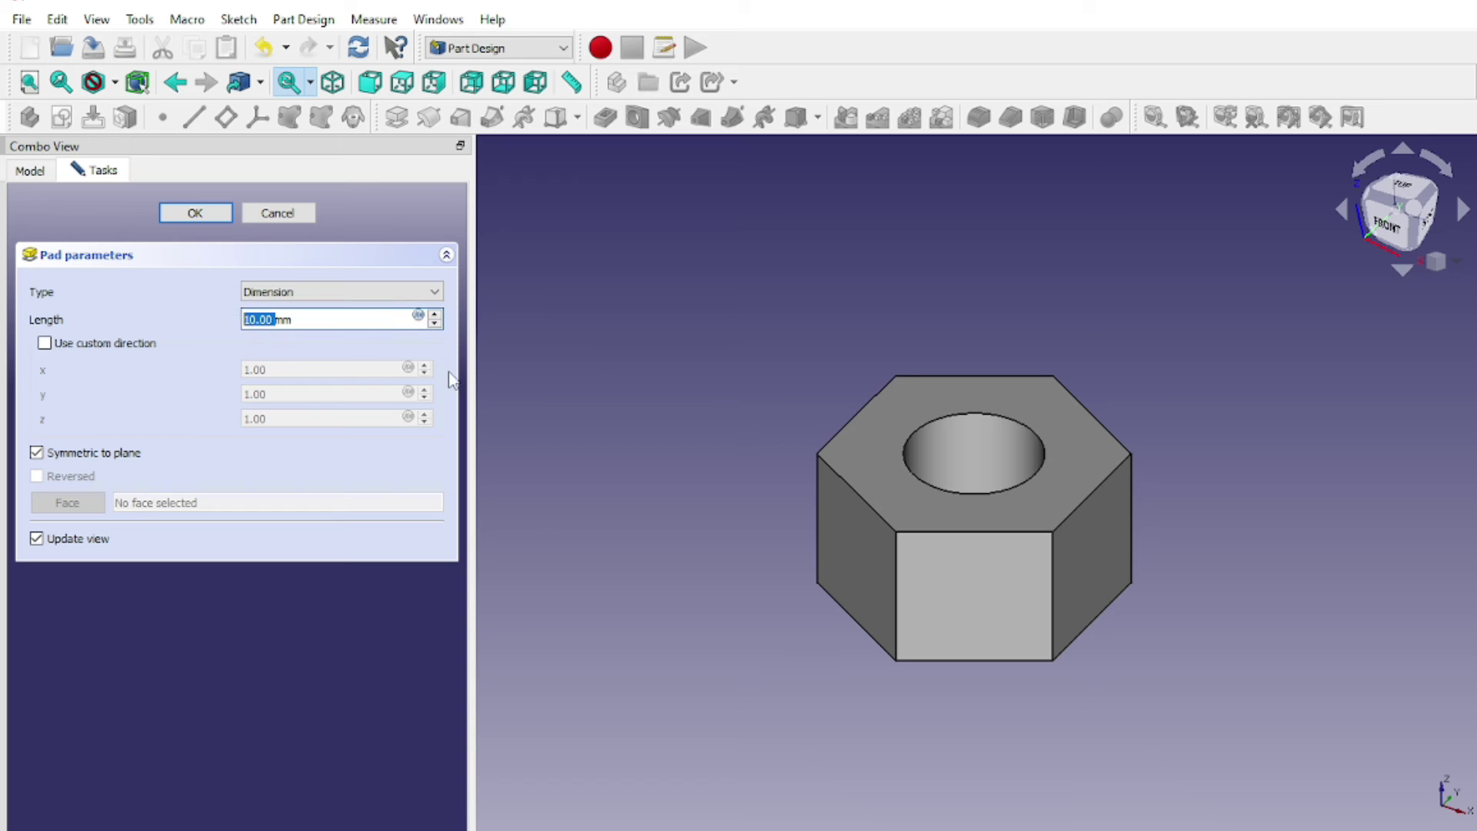
text(9)
click(220, 219)
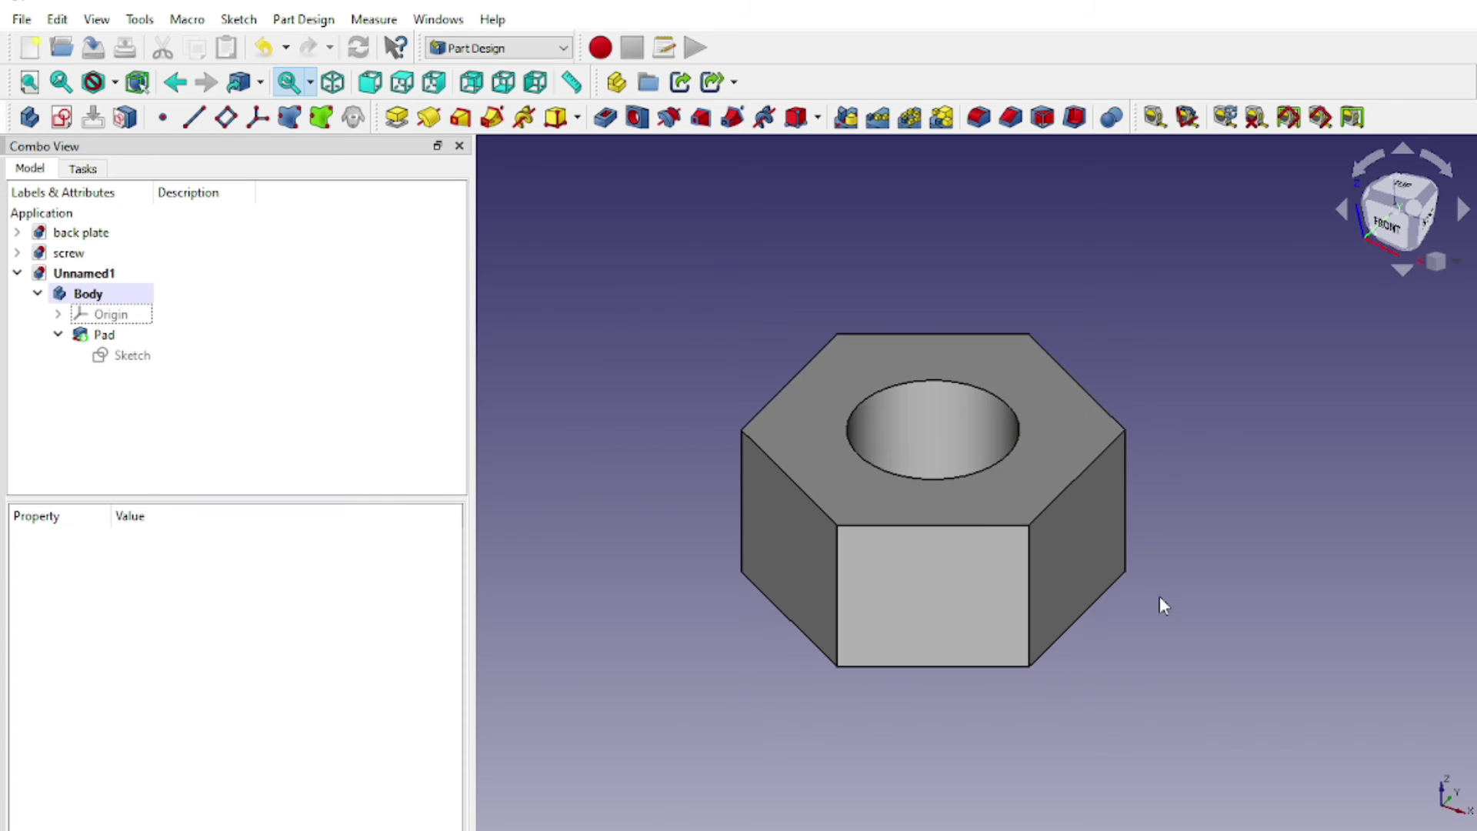
click(62, 117)
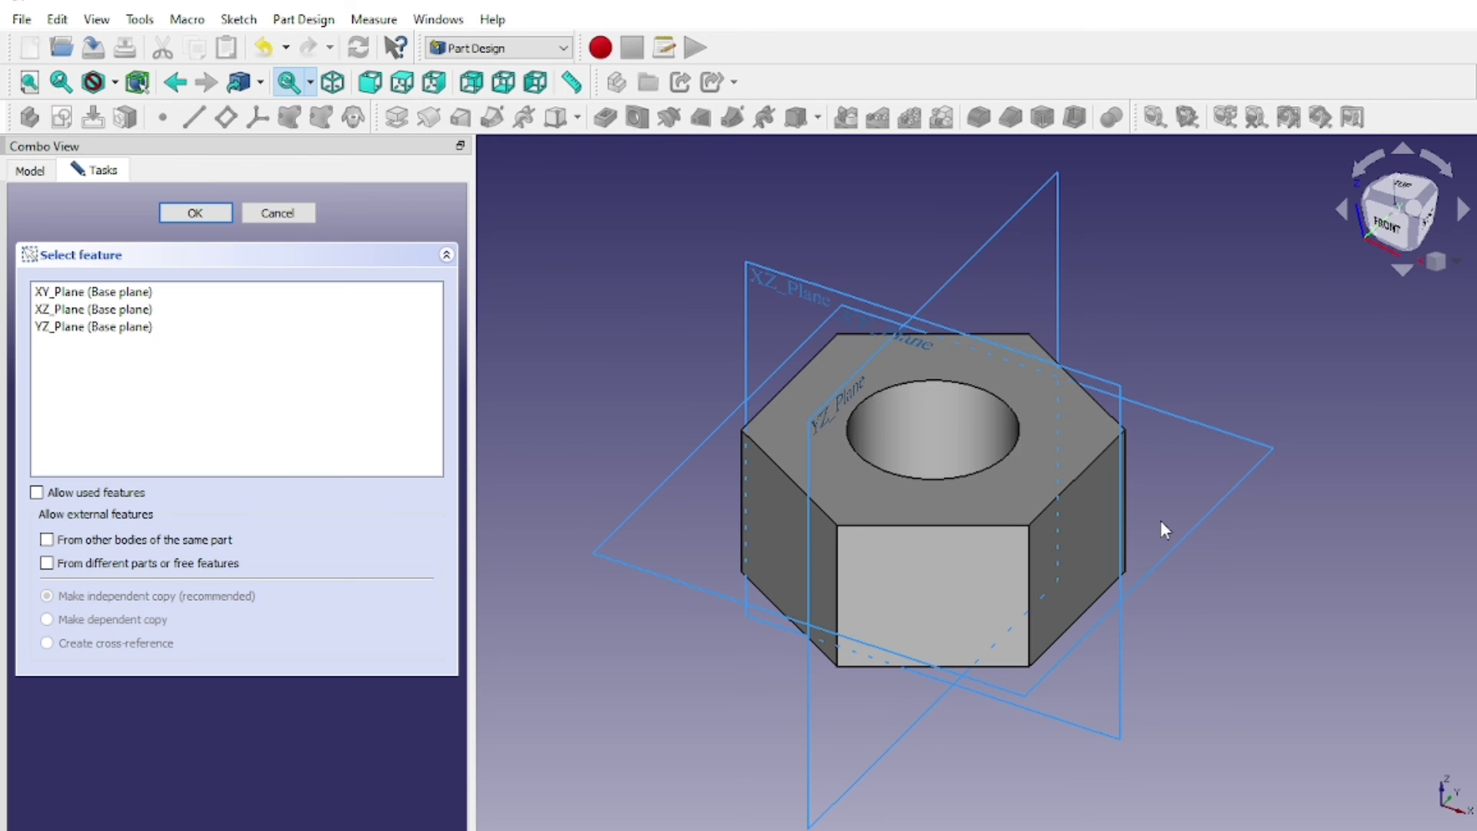
Open a sketch on the XZ plane with the nut shown as wireframe
click(1098, 380)
click(197, 213)
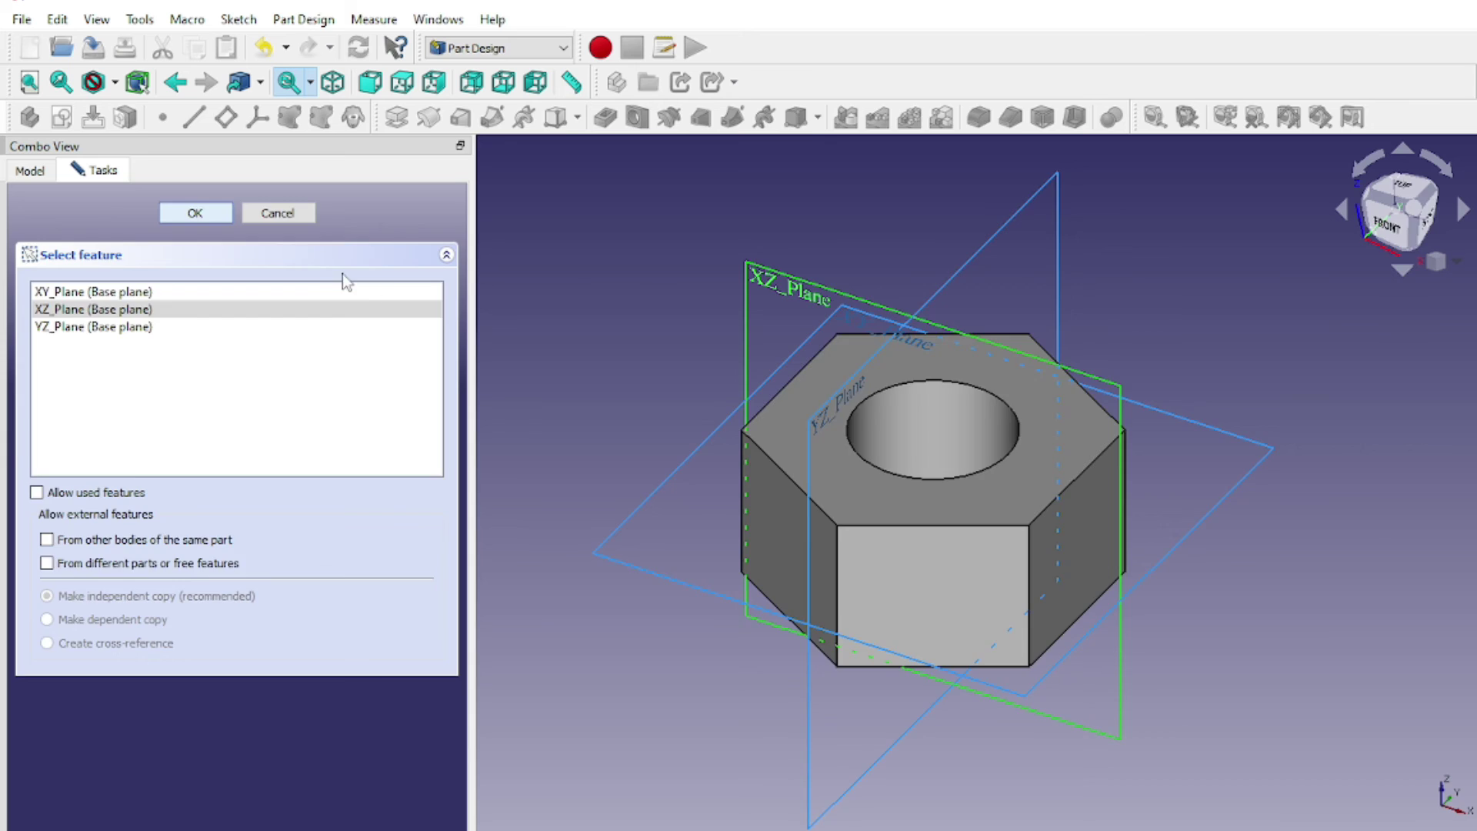
scroll(1139, 425, up, 3)
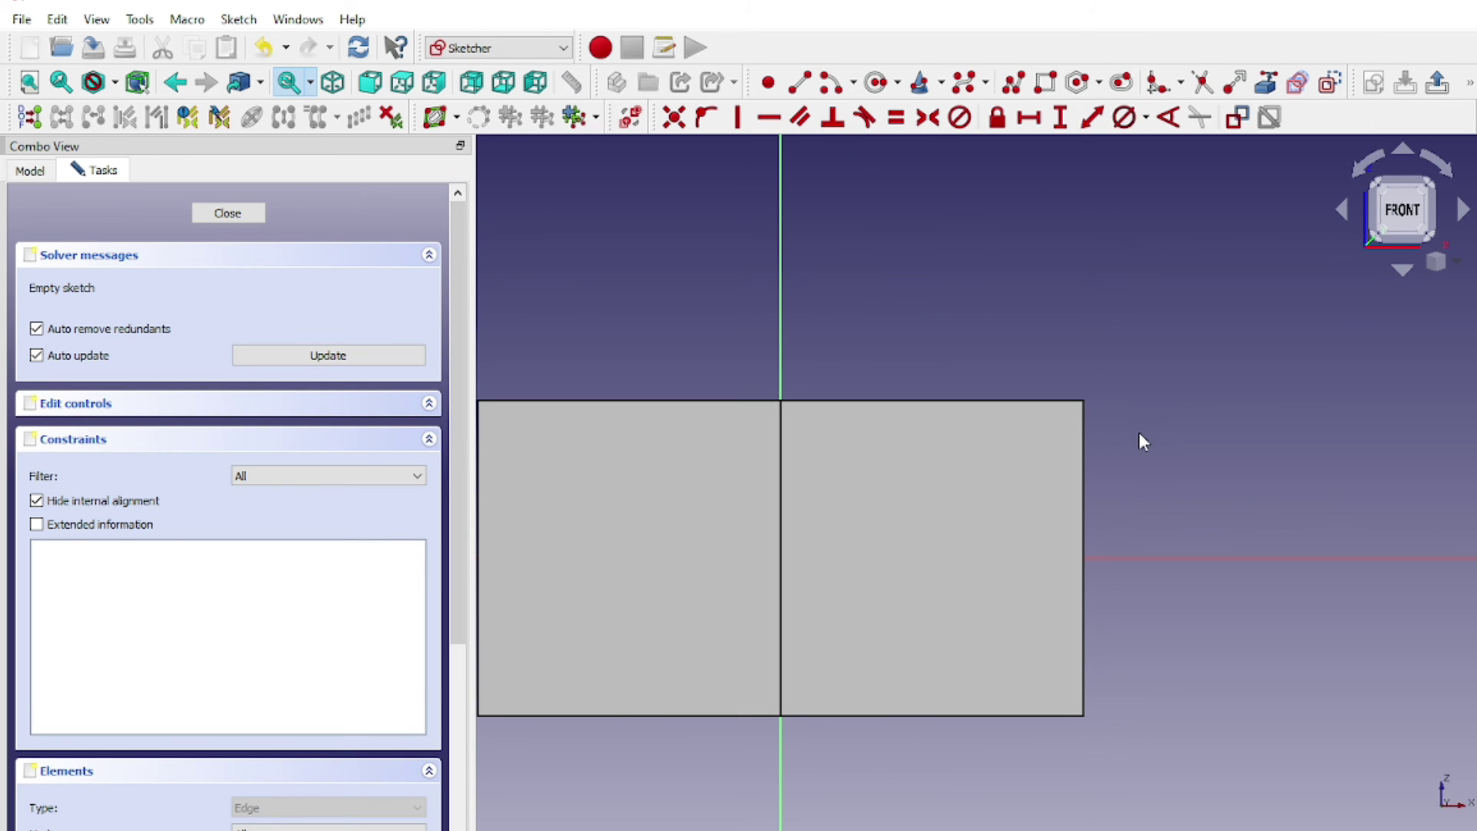
middle_drag(1135, 431, 1106, 437)
click(114, 82)
click(138, 159)
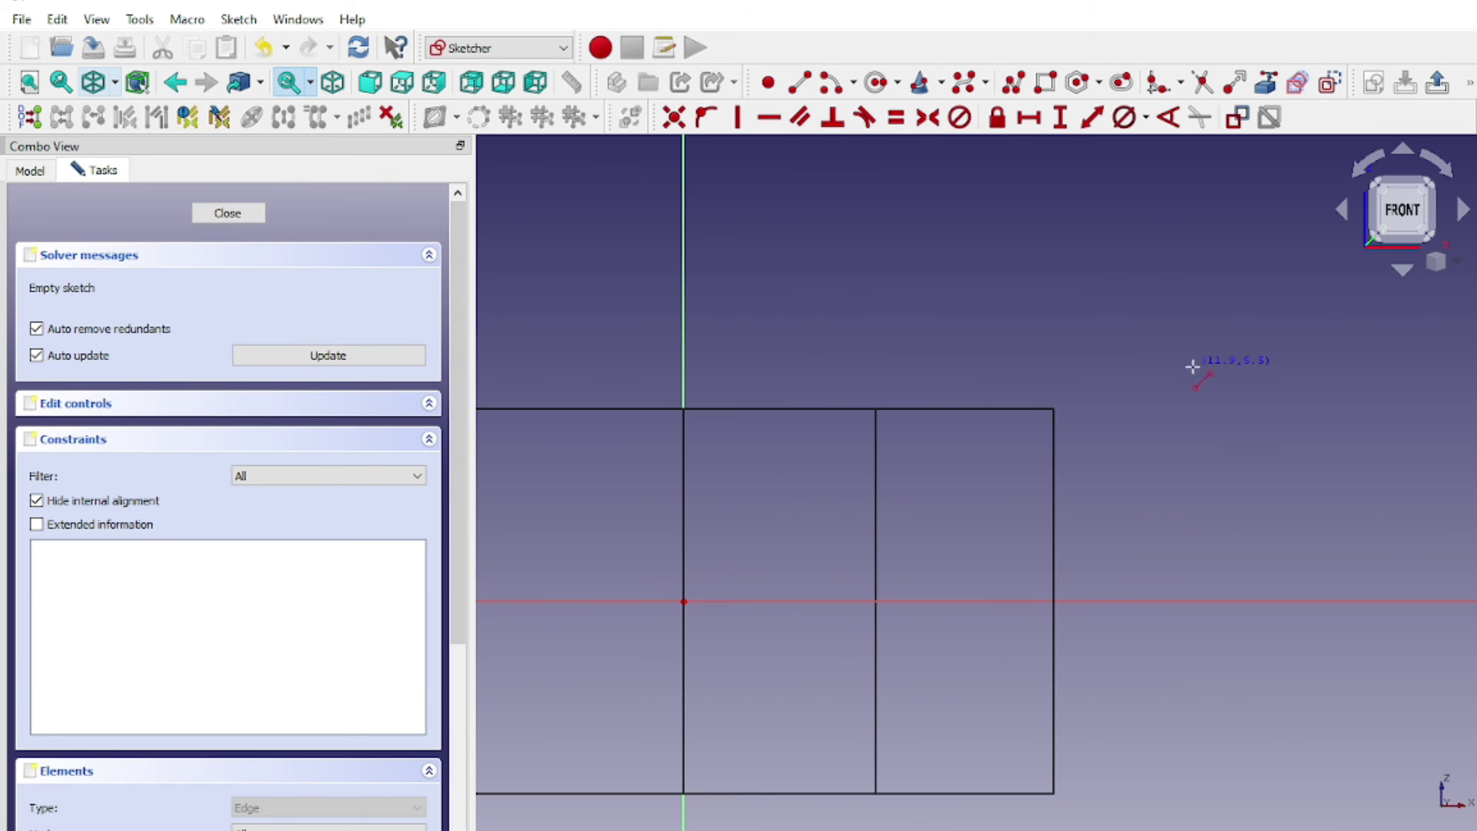
middle_drag(1194, 365, 1047, 355)
Draw a closed polyline triangle beside the nut
key(g)
key(l)
click(940, 391)
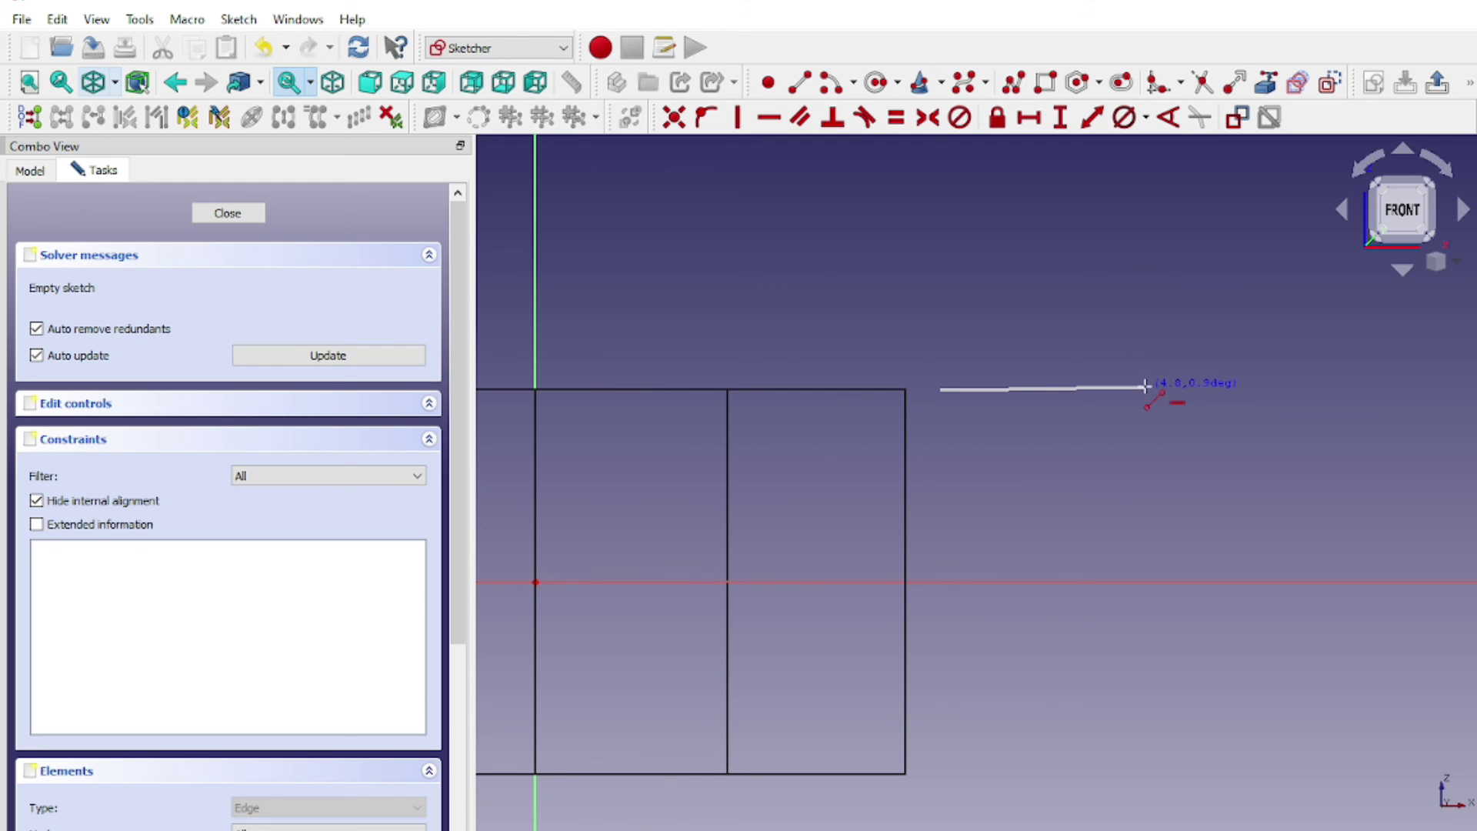
click(1149, 394)
click(1149, 532)
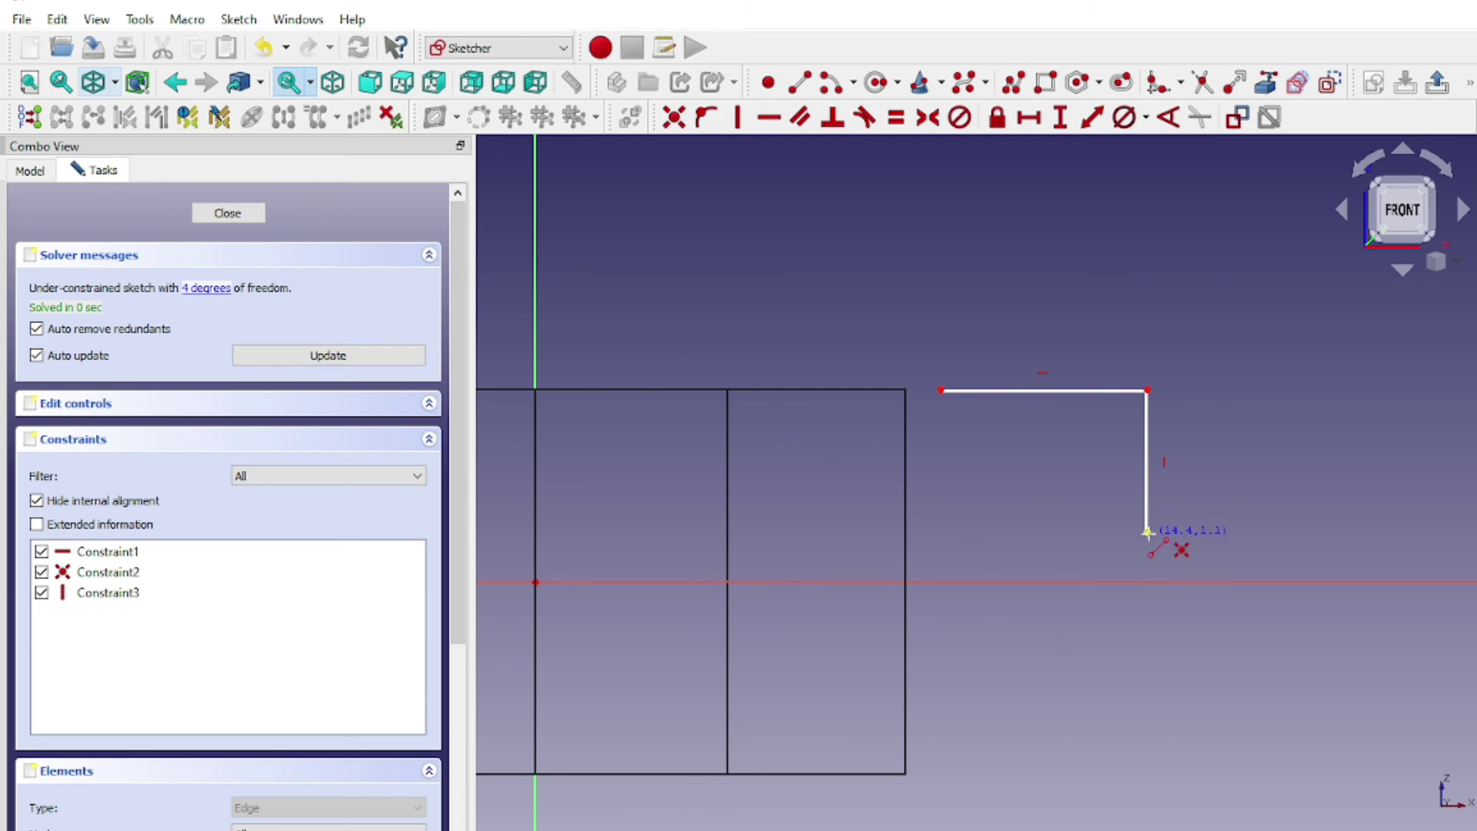
click(952, 400)
scroll(958, 443, up, 2)
Give the triangle a 60° angle and attach its vertex to the nut's top corner
click(996, 366)
click(1077, 465)
click(1167, 123)
text(60)
key(Return)
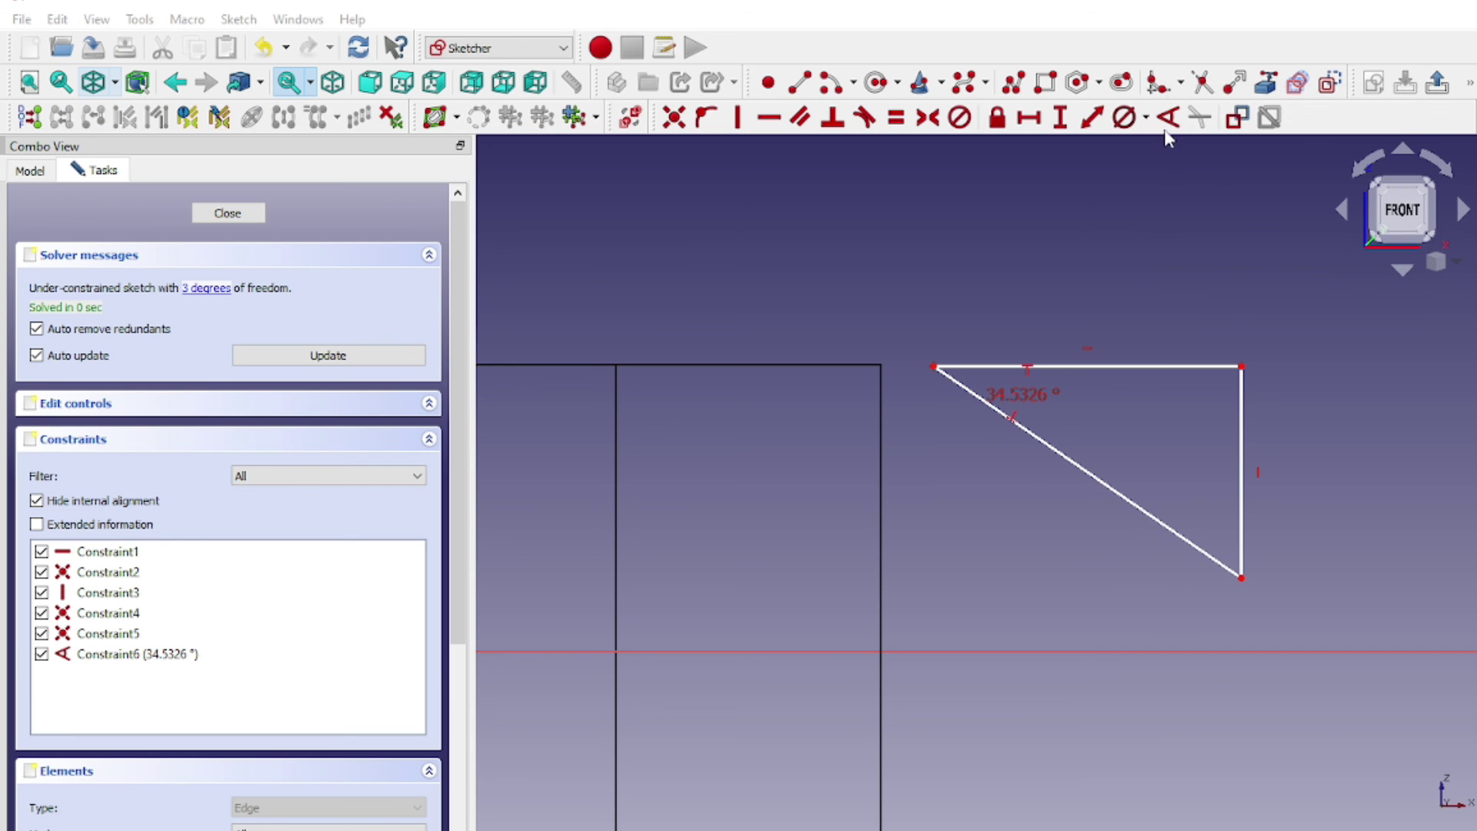
drag(1145, 430, 1215, 508)
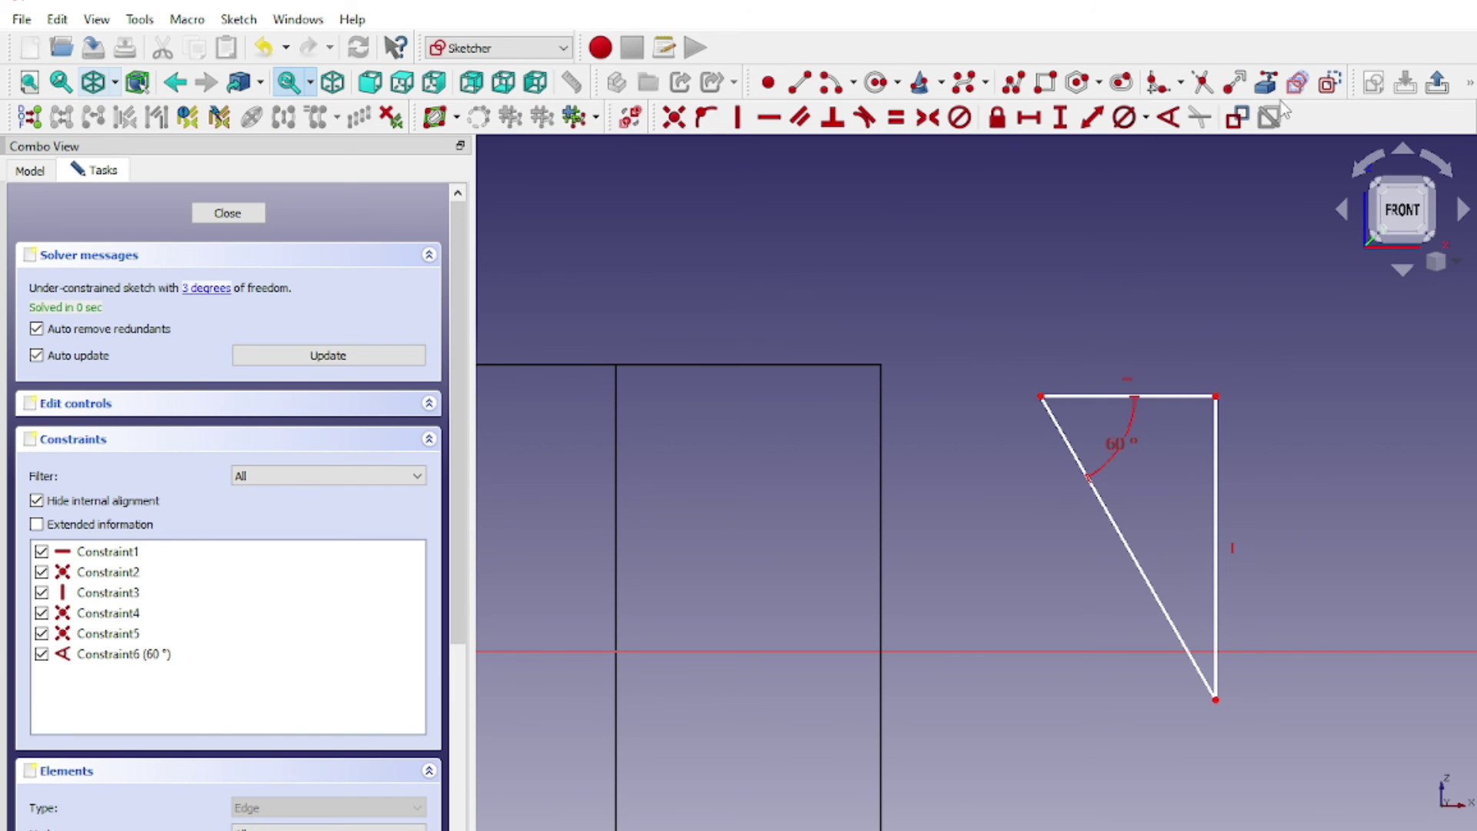
click(885, 366)
click(1041, 397)
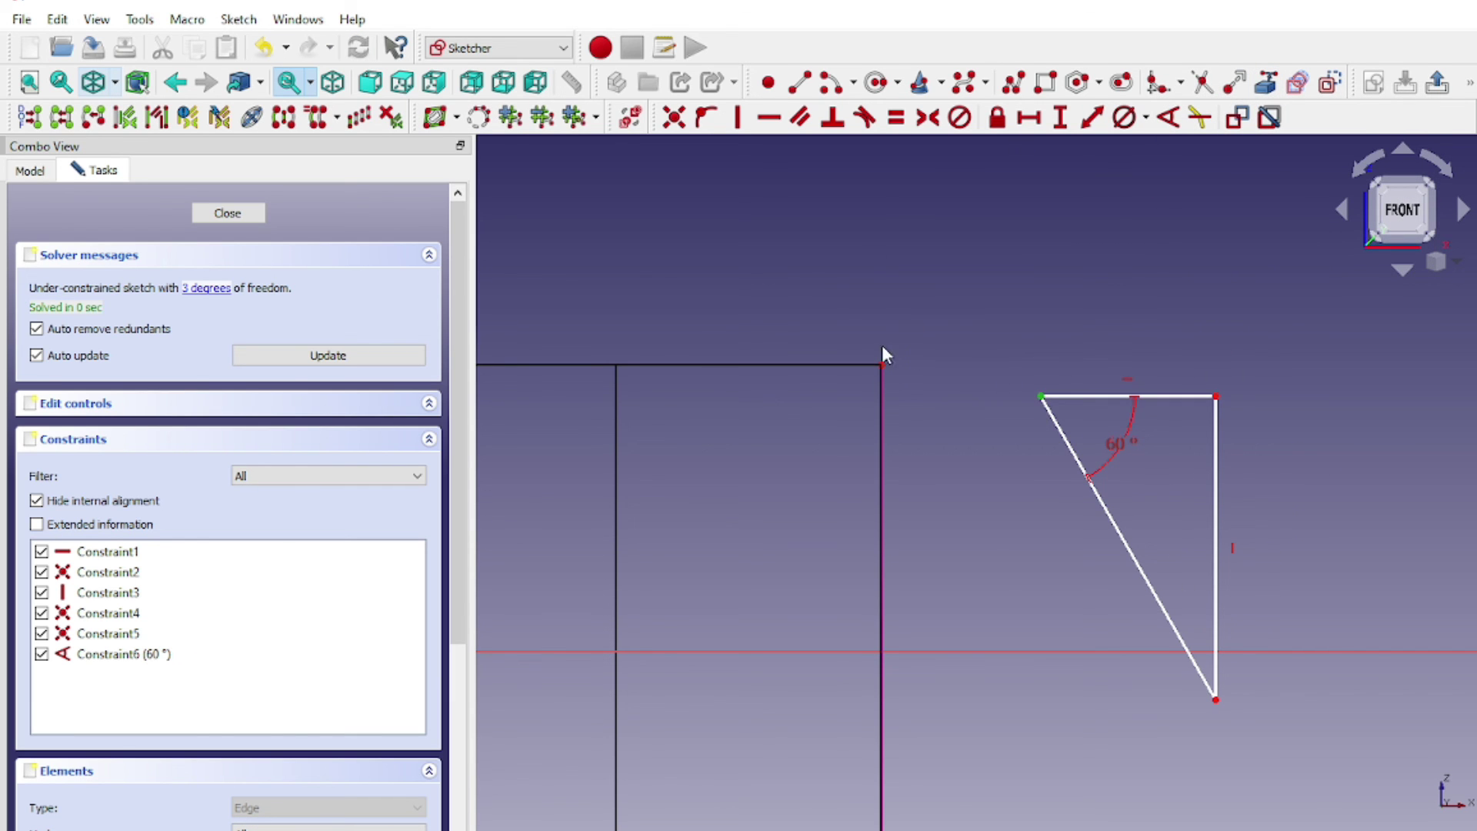
click(674, 117)
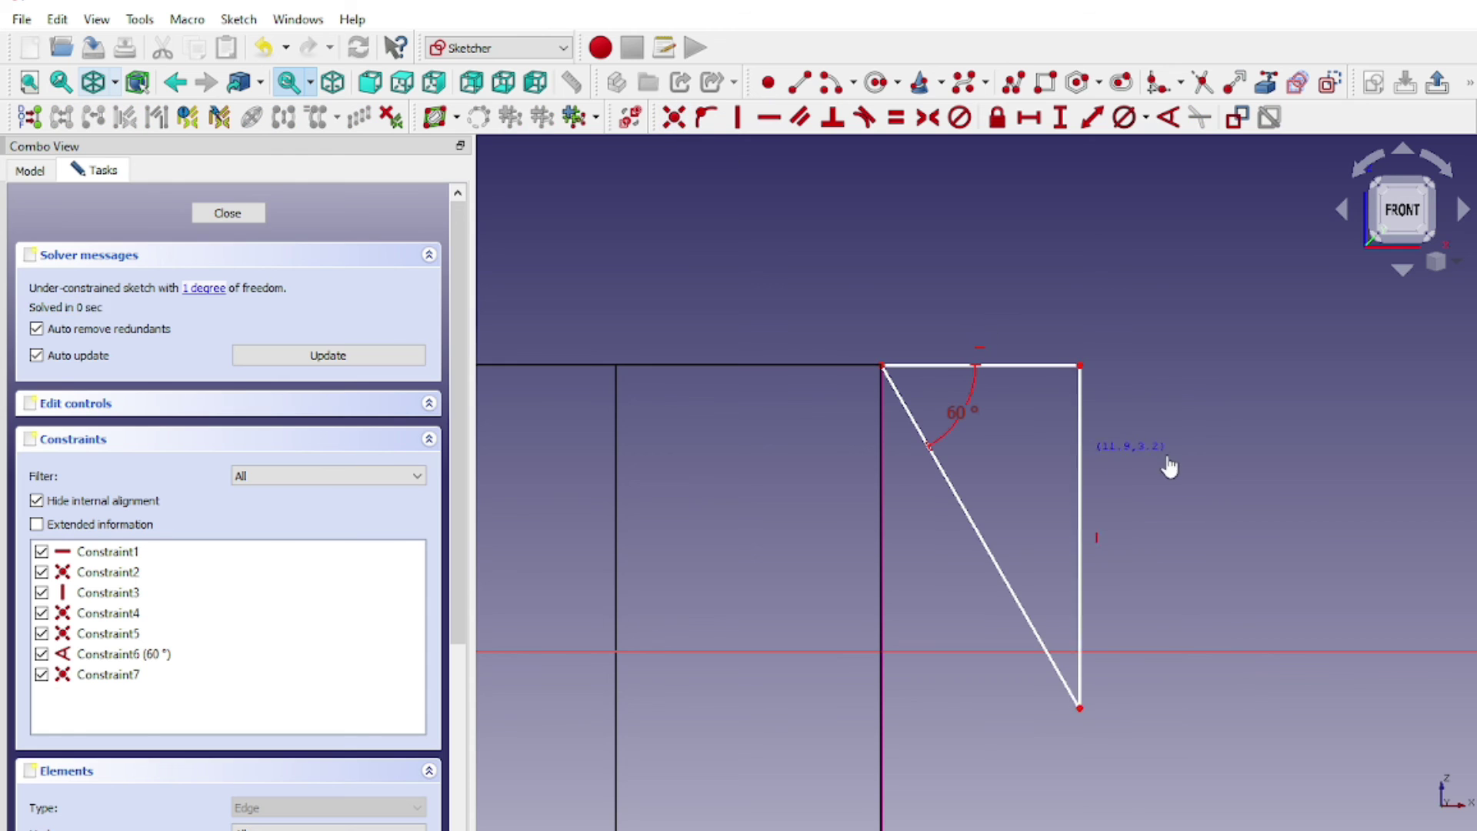
Set the triangle's vertical edge to 10 mm, close the sketch, and start a Groove
scroll(1212, 458, down, 4)
click(1175, 560)
click(1063, 119)
text(10)
click(1183, 229)
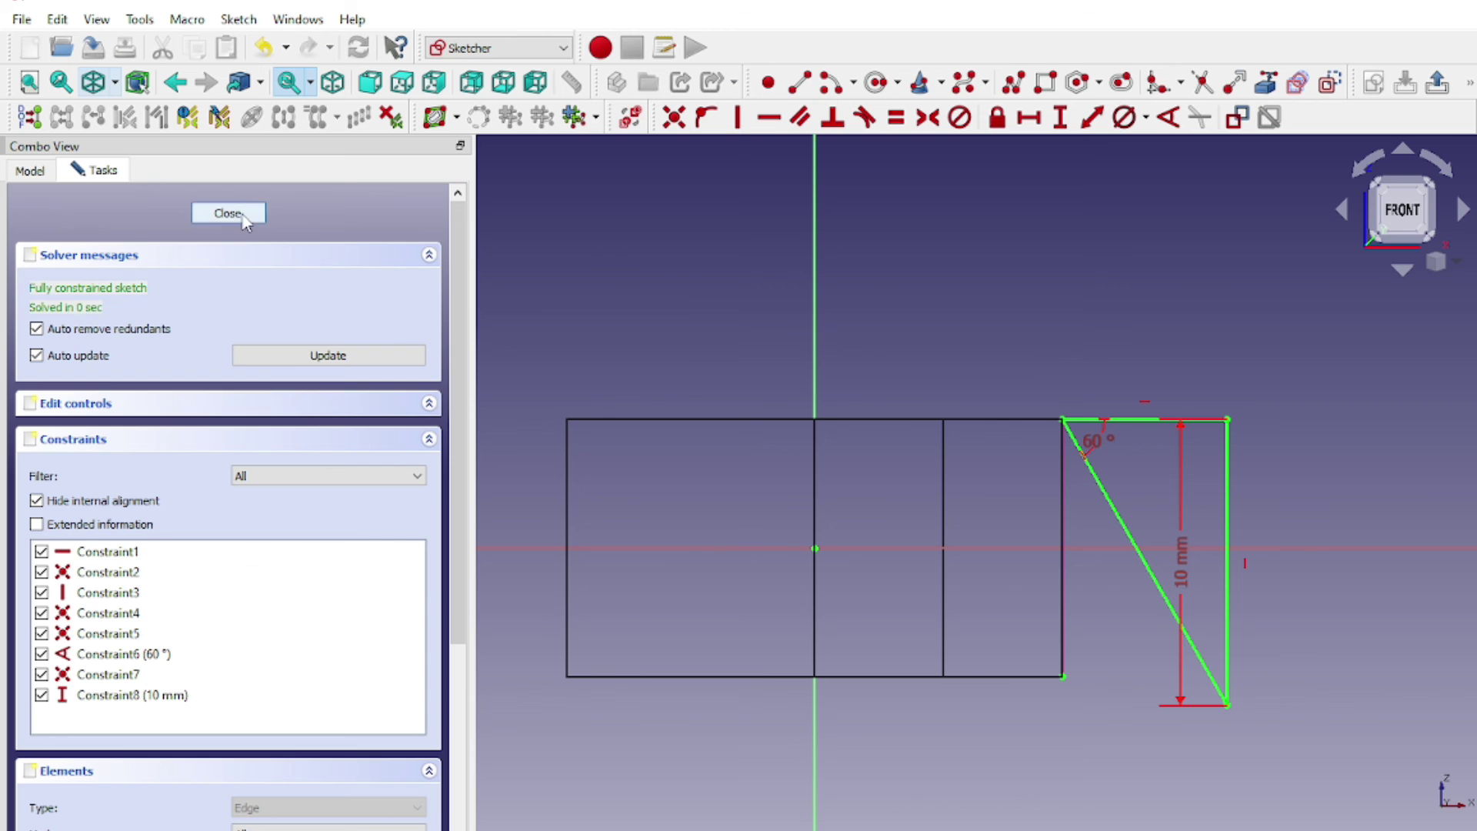
click(228, 214)
click(669, 118)
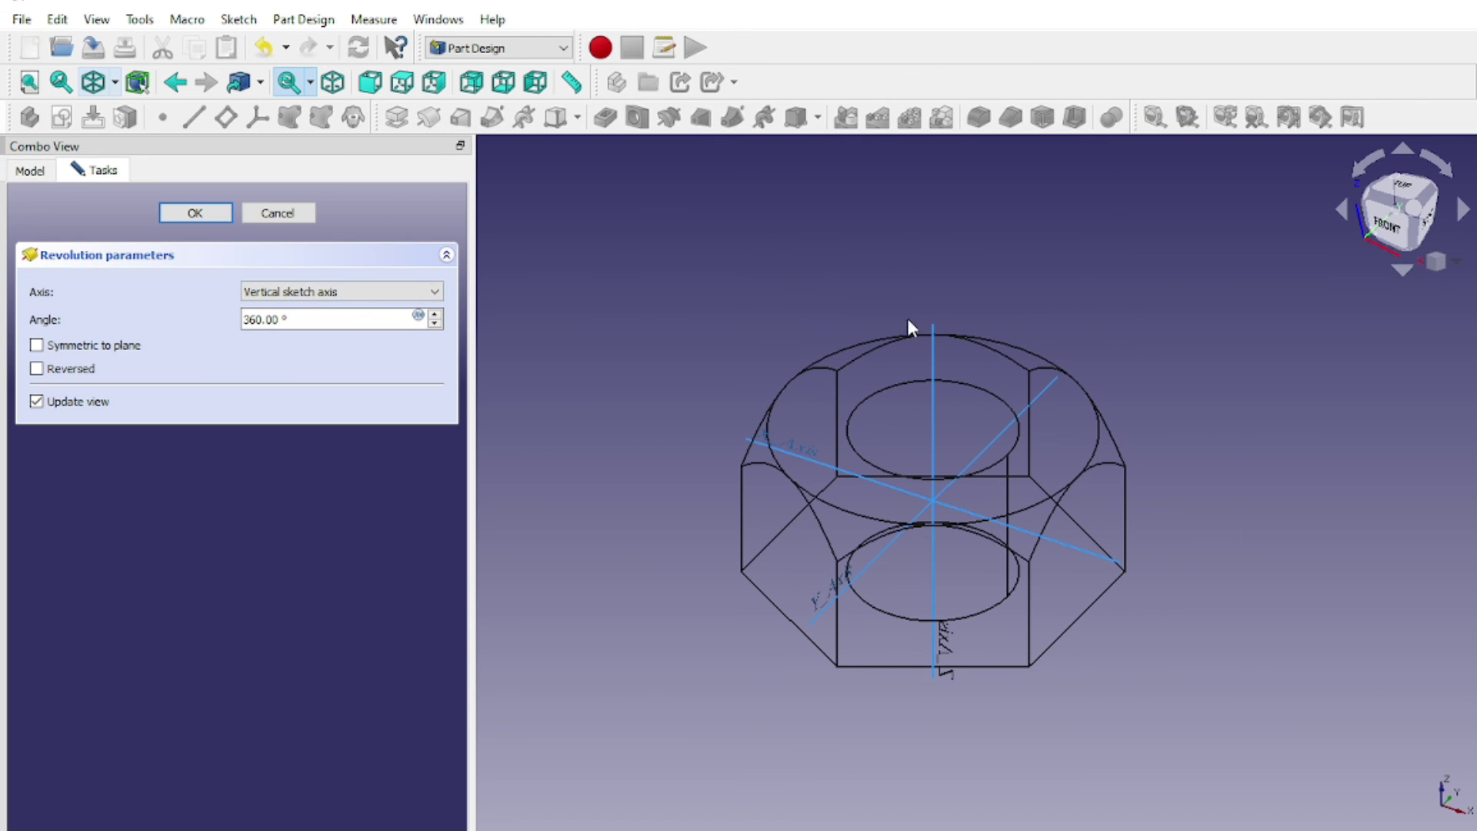
Groove the triangle around the Z axis and restore the As is shaded display
click(934, 338)
click(194, 214)
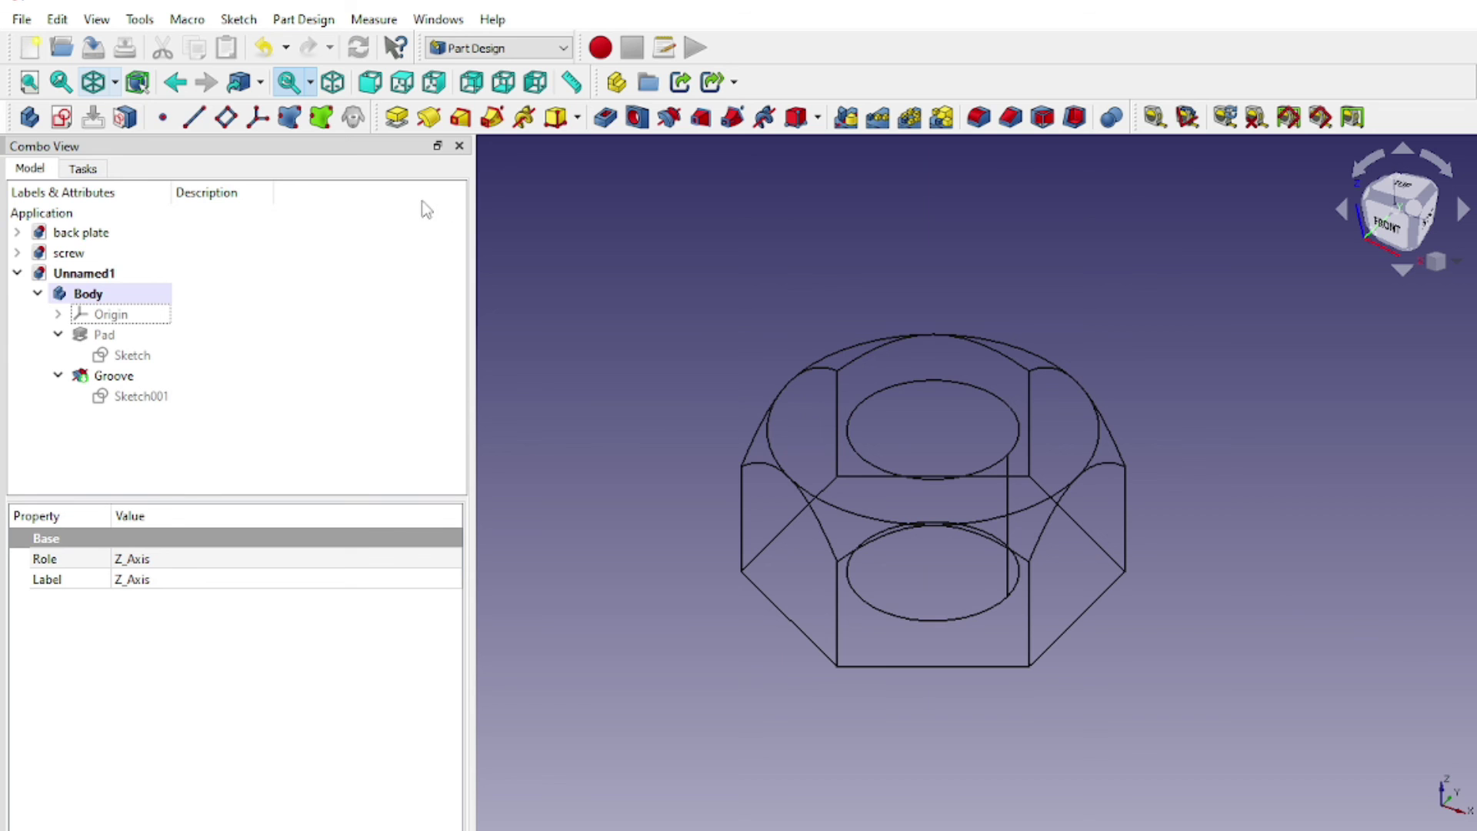
click(113, 83)
click(127, 112)
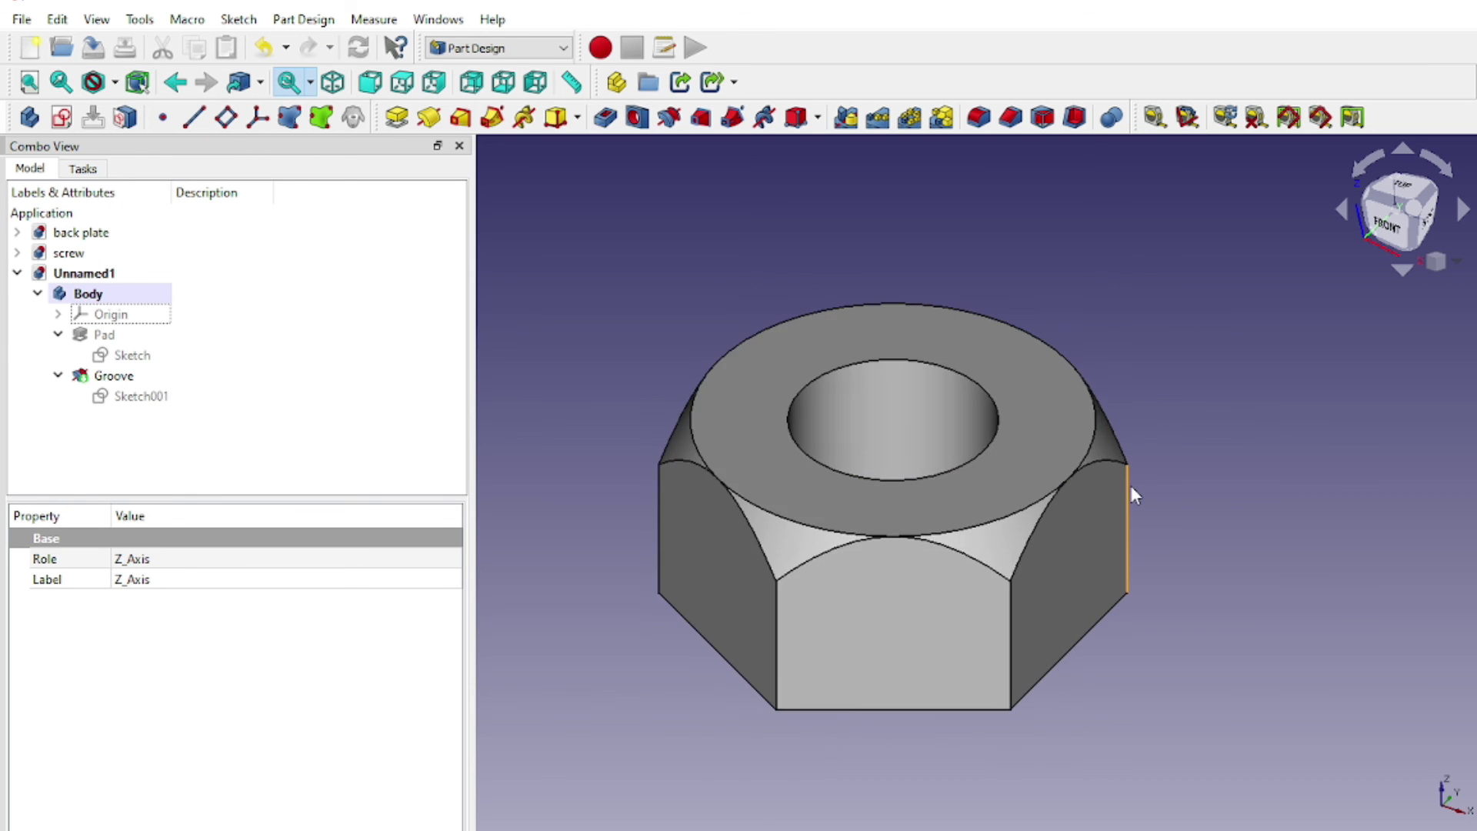
Orbit and recentre the view to inspect the chamfered nut
mouse_move(1129, 479)
middle_down()
mouse_move(1244, 409)
mouse_move(1078, 290)
mouse_move(1121, 439)
mouse_move(1111, 451)
middle_up()
mouse_move(999, 436)
middle_down()
mouse_move(1077, 297)
mouse_move(1137, 290)
middle_up()
middle_drag(712, 241, 669, 253)
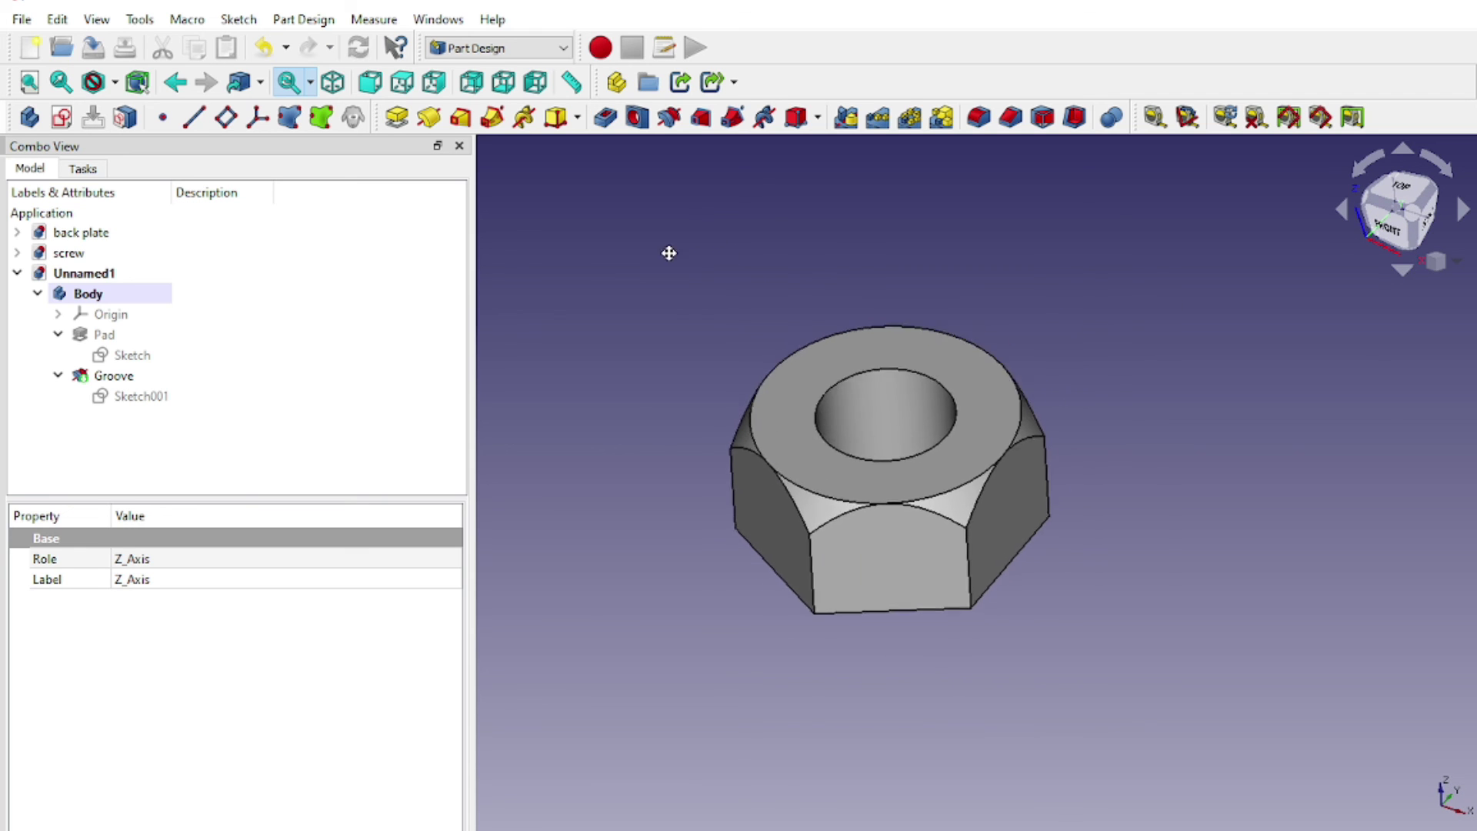